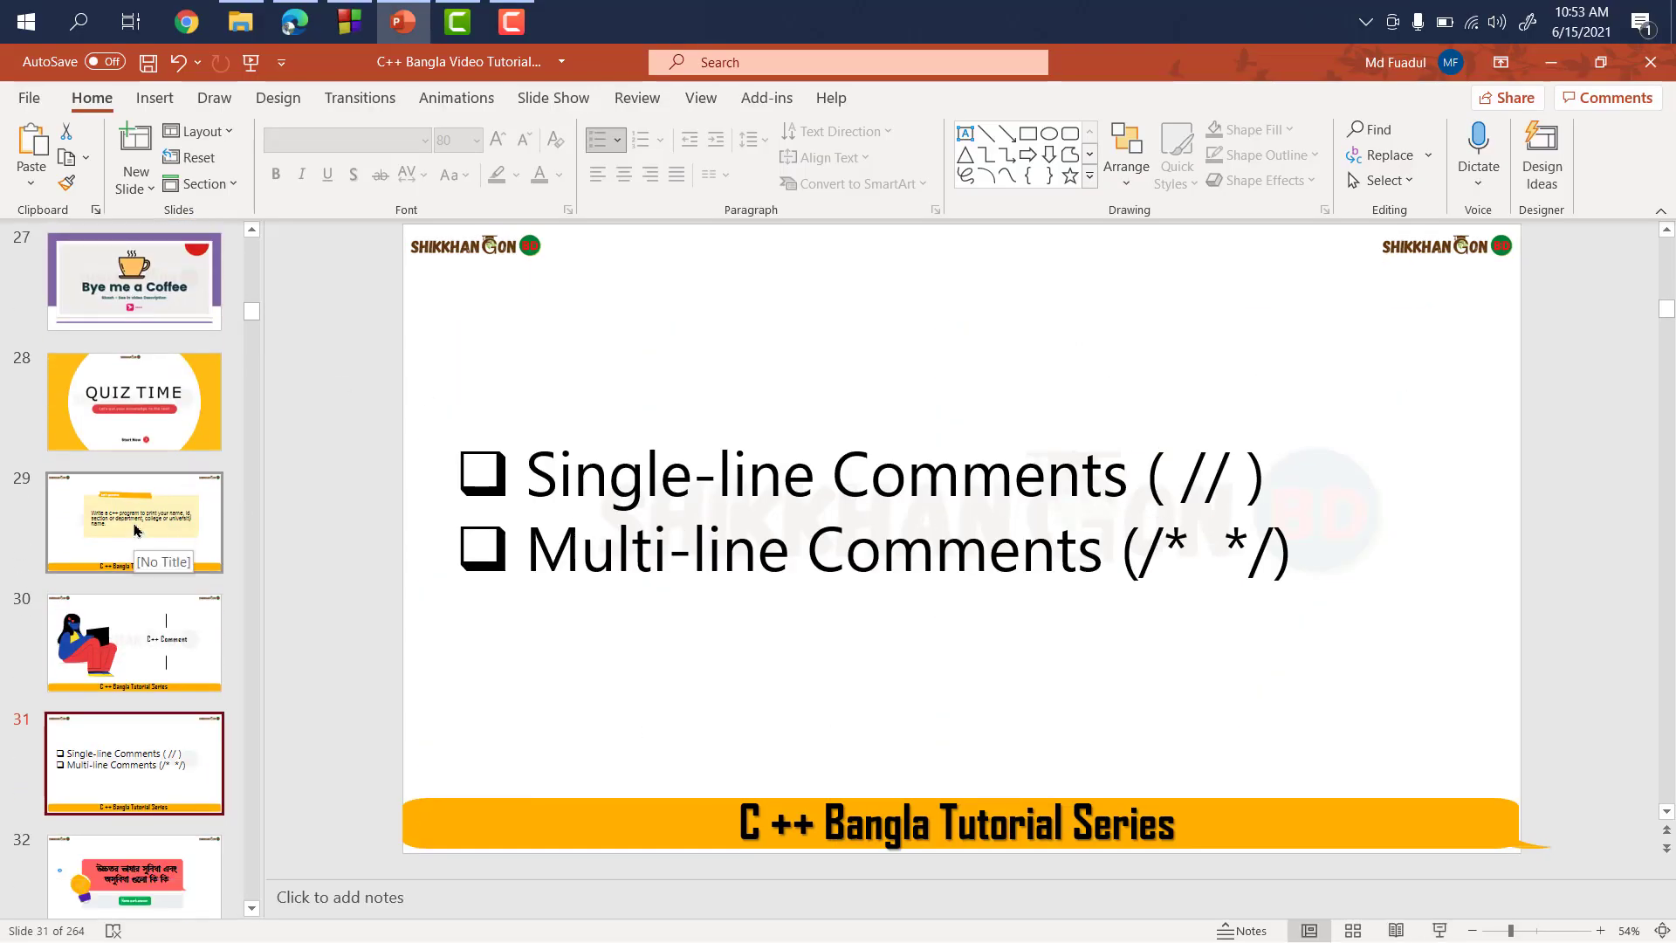
Step: Show the 'Let's practice' exercise slide 29 in the PowerPoint deck
click(144, 543)
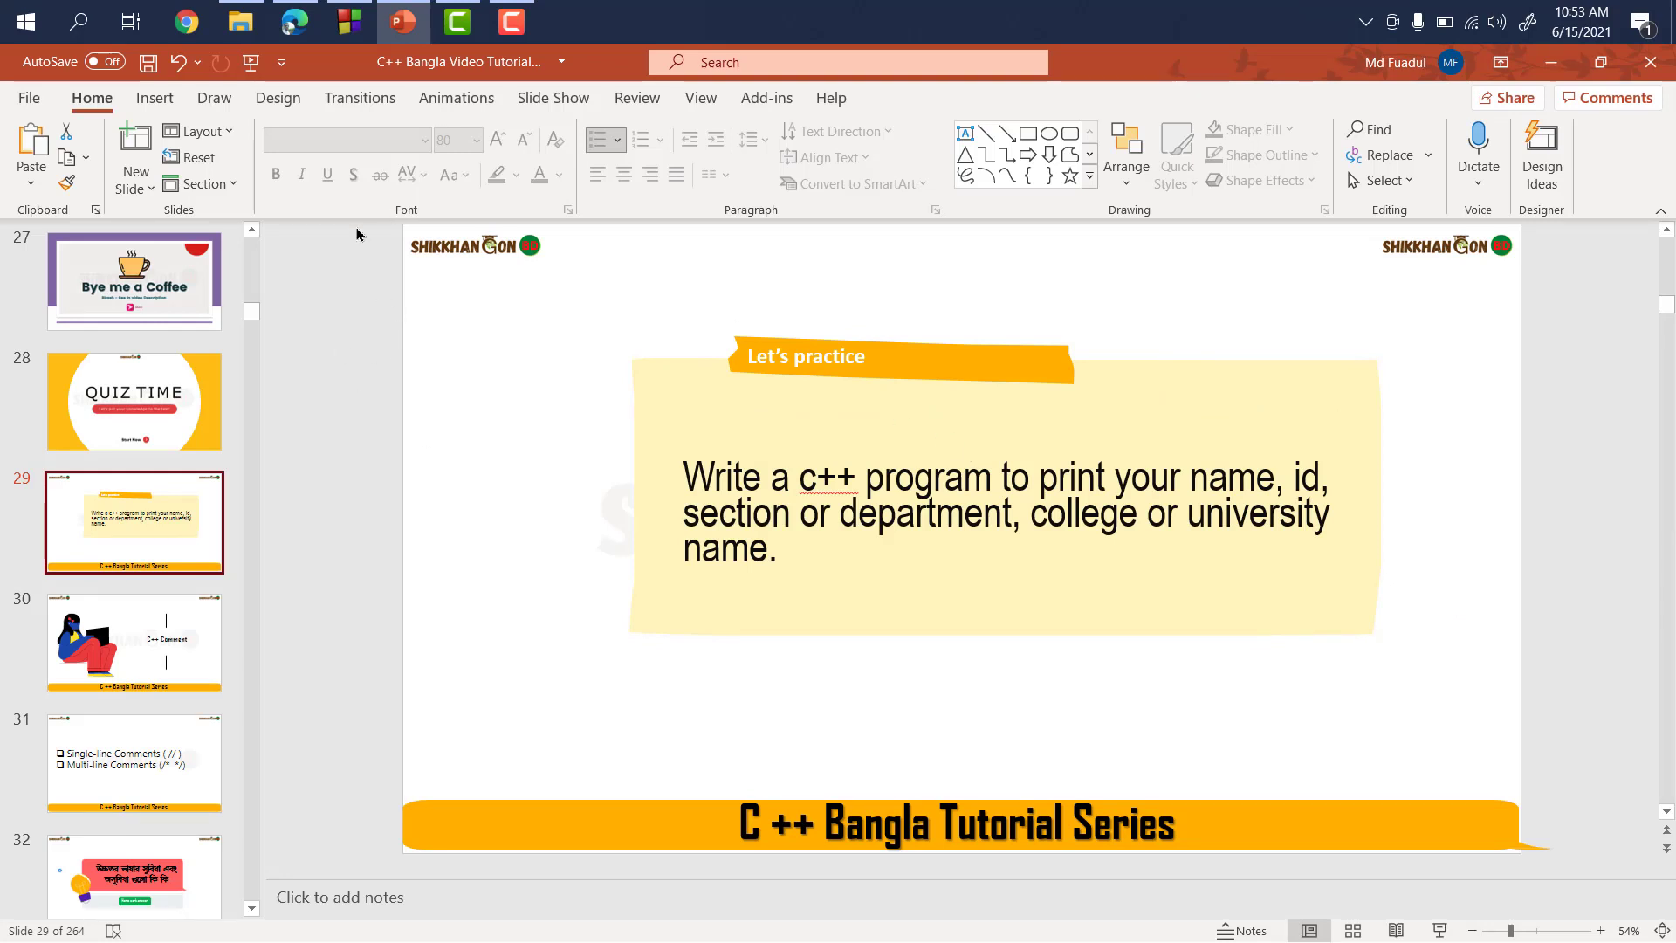
Step: View practiceProblemSolution.cpp from the 3-C++Output folder of the GitHub repository
click(295, 21)
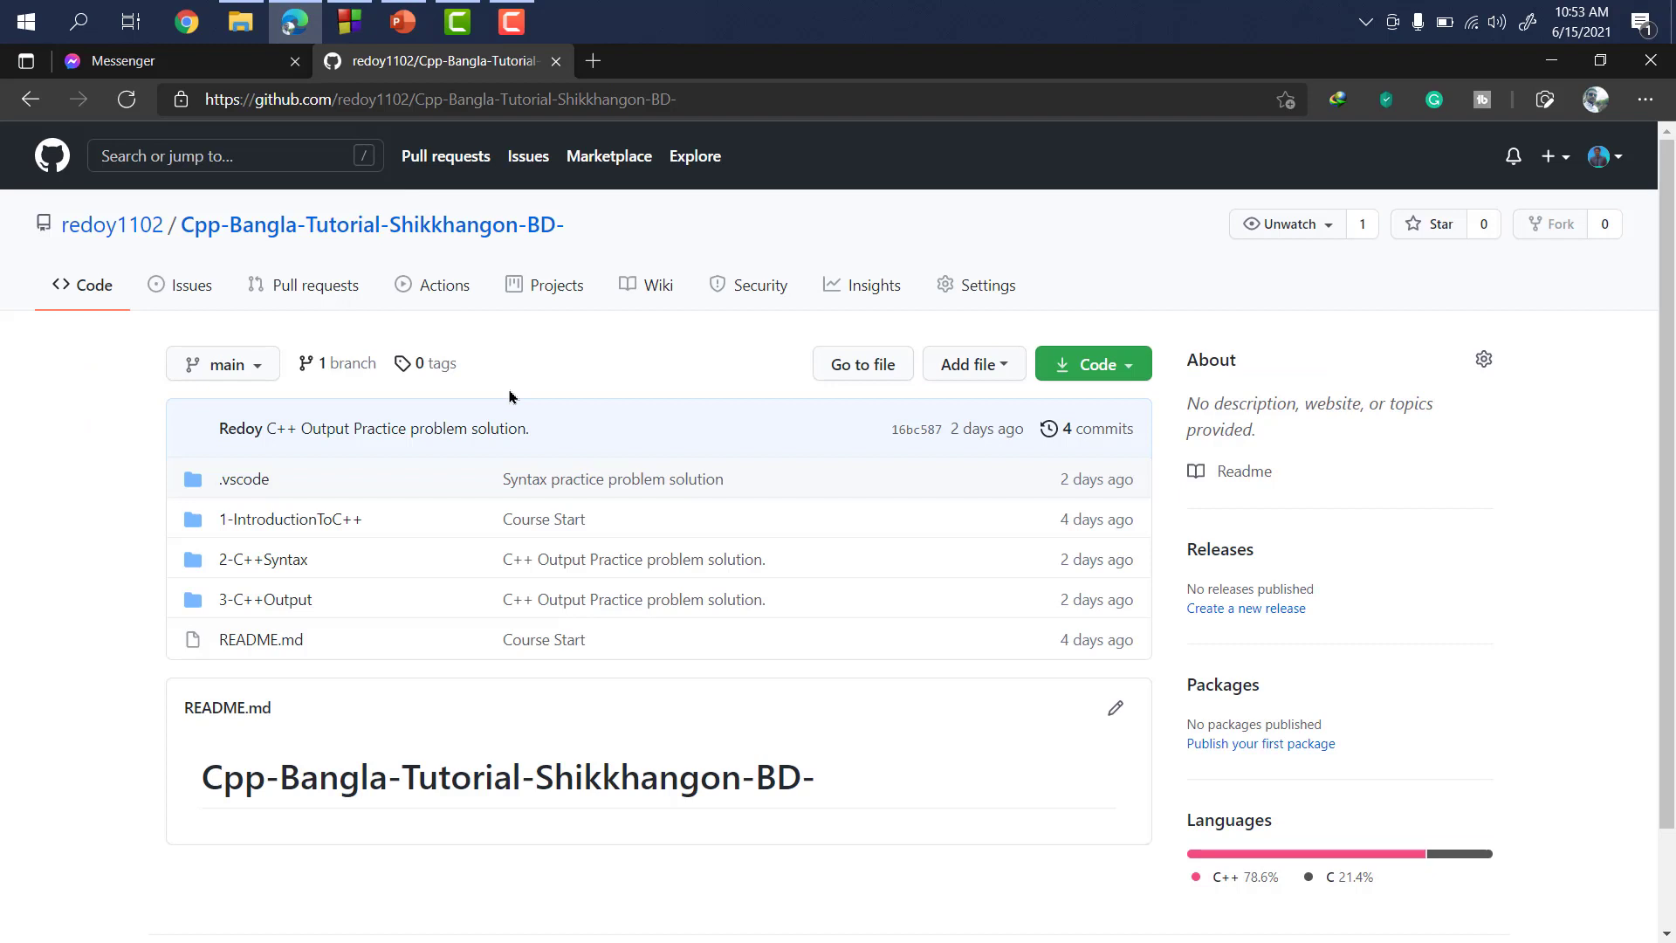
click(279, 602)
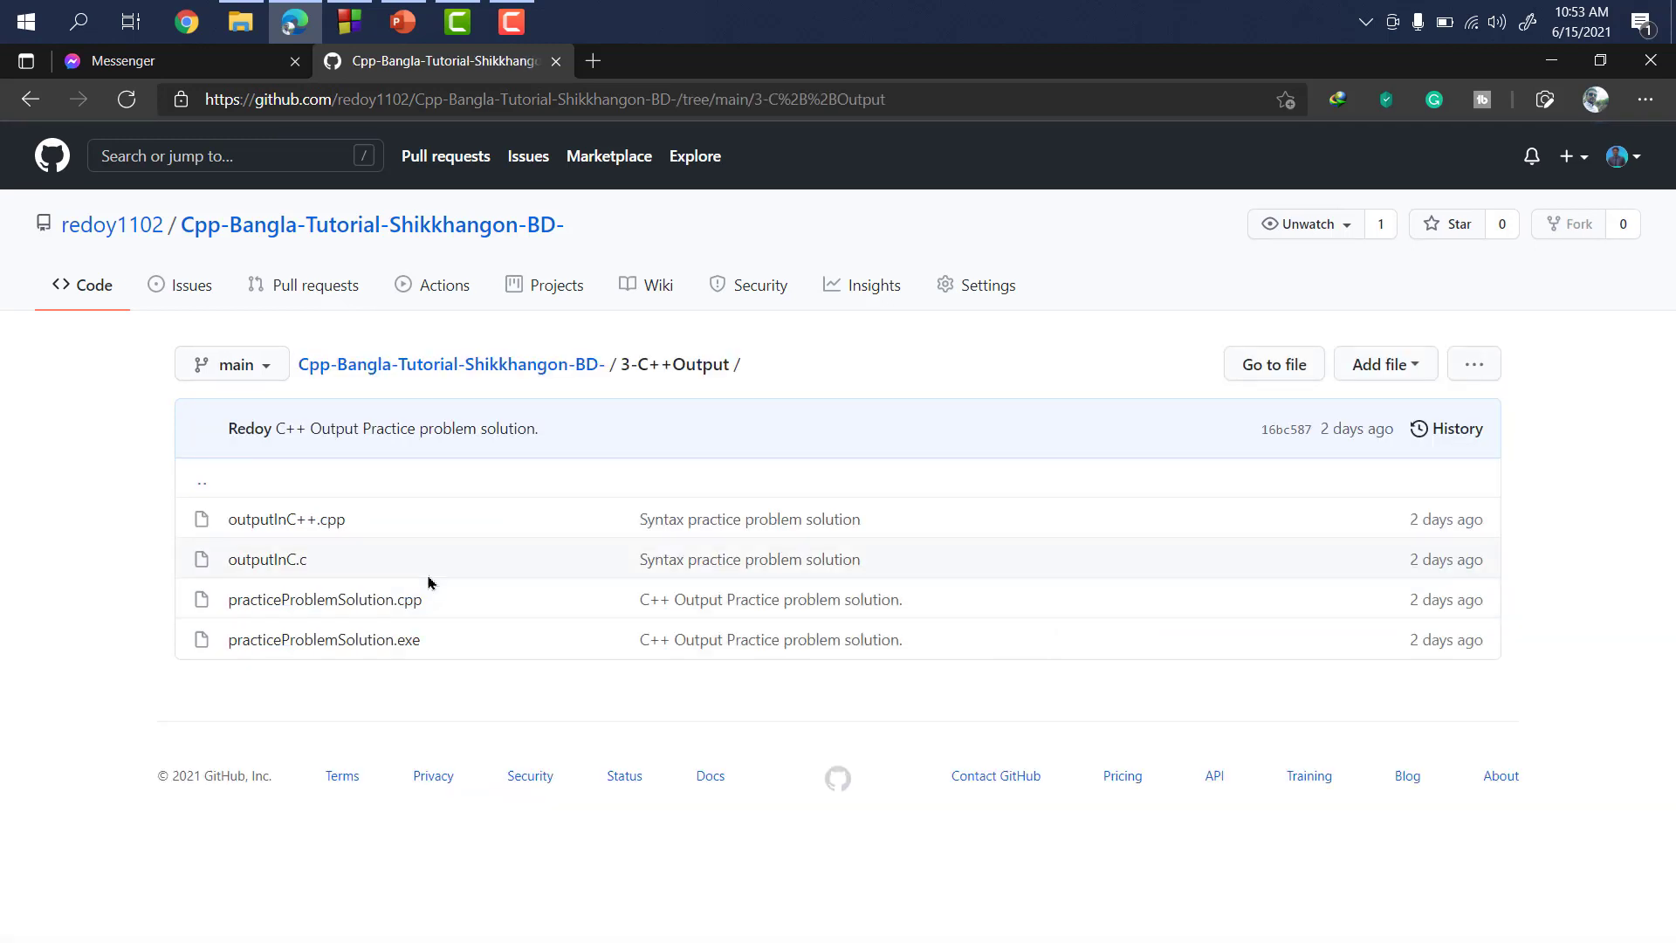
click(377, 606)
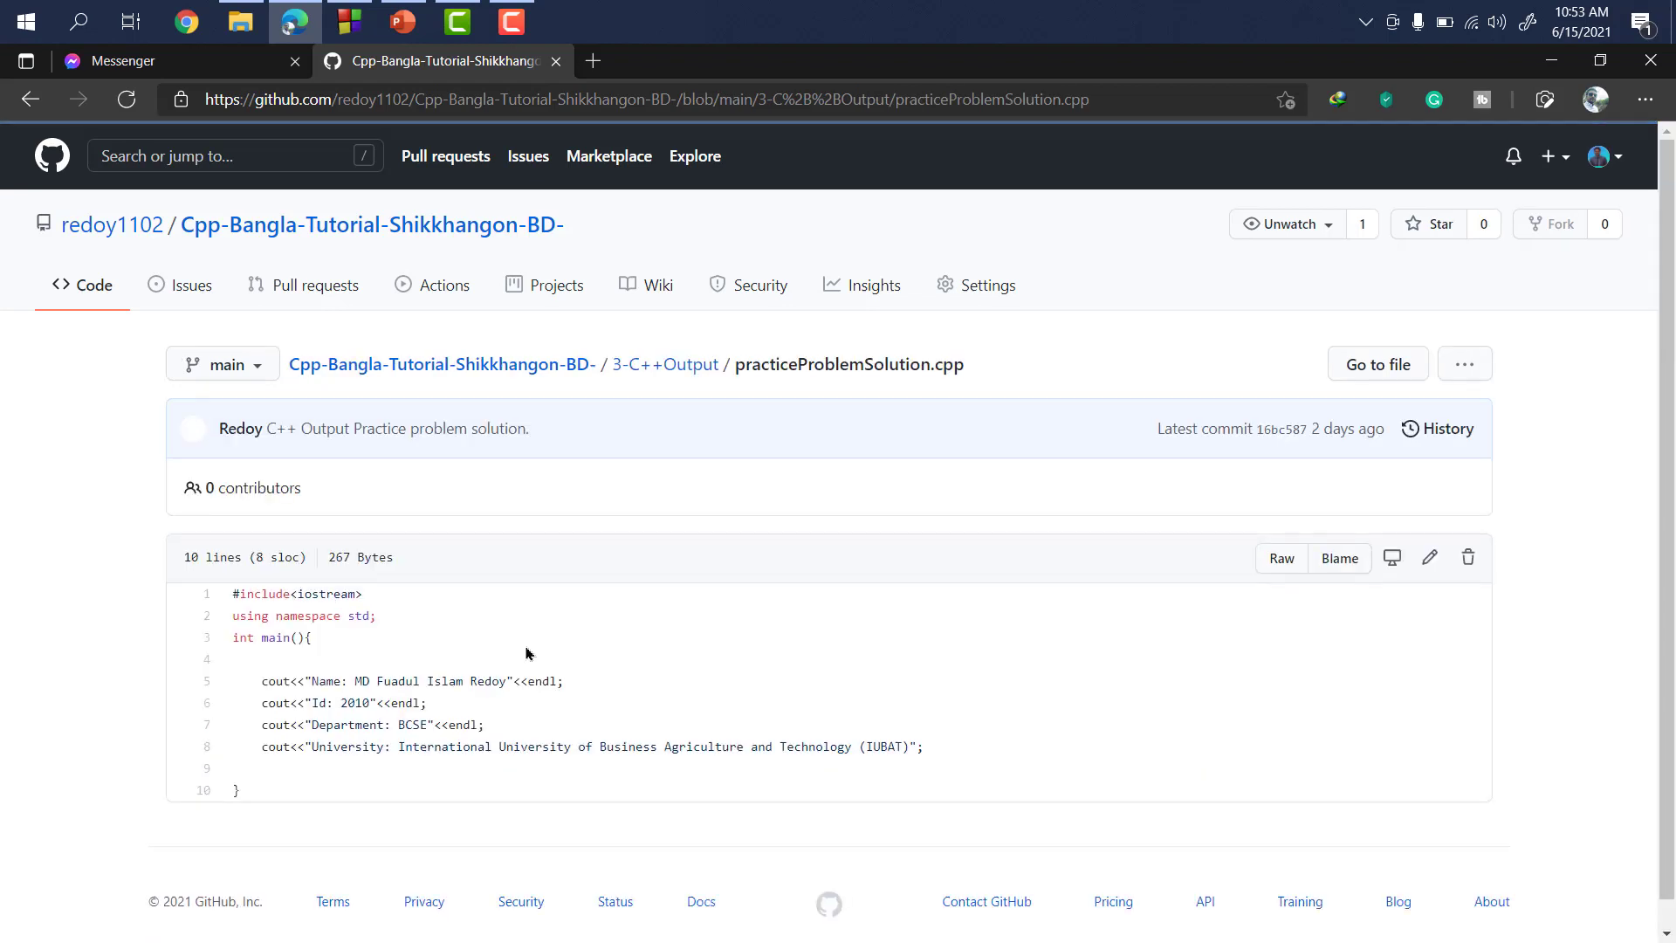
scroll(528, 653, down, 1)
drag(252, 763, 229, 577)
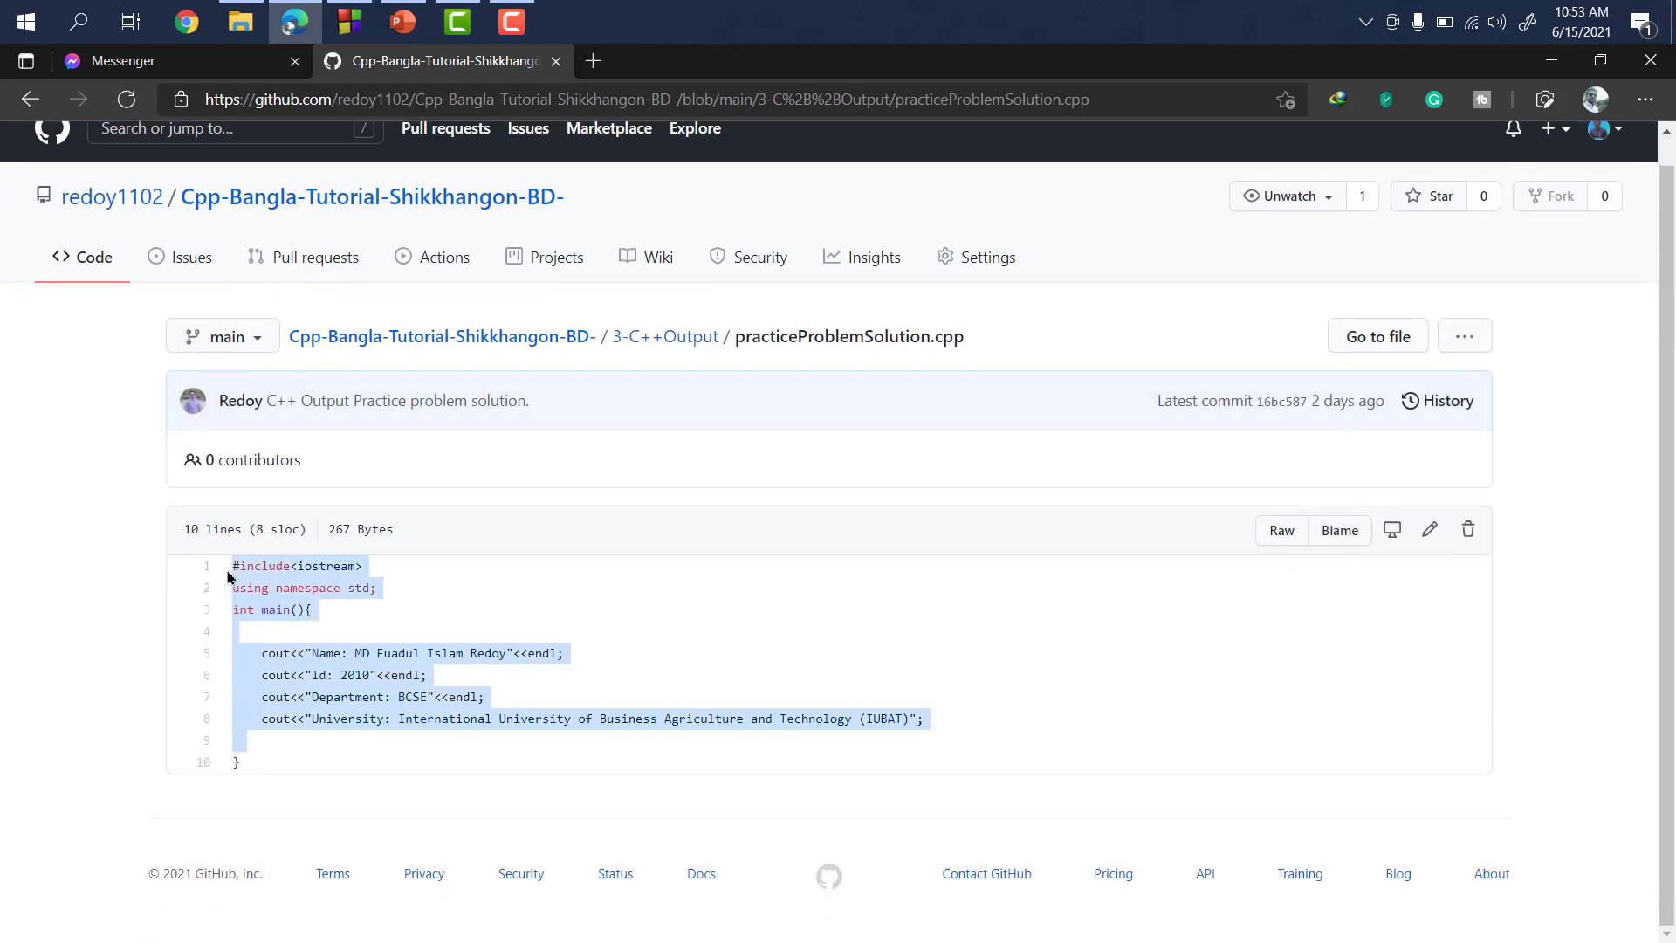
Step: Highlight the solution code from line 4 to line 10, then clear the selection
click(274, 749)
drag(242, 762, 214, 571)
click(343, 597)
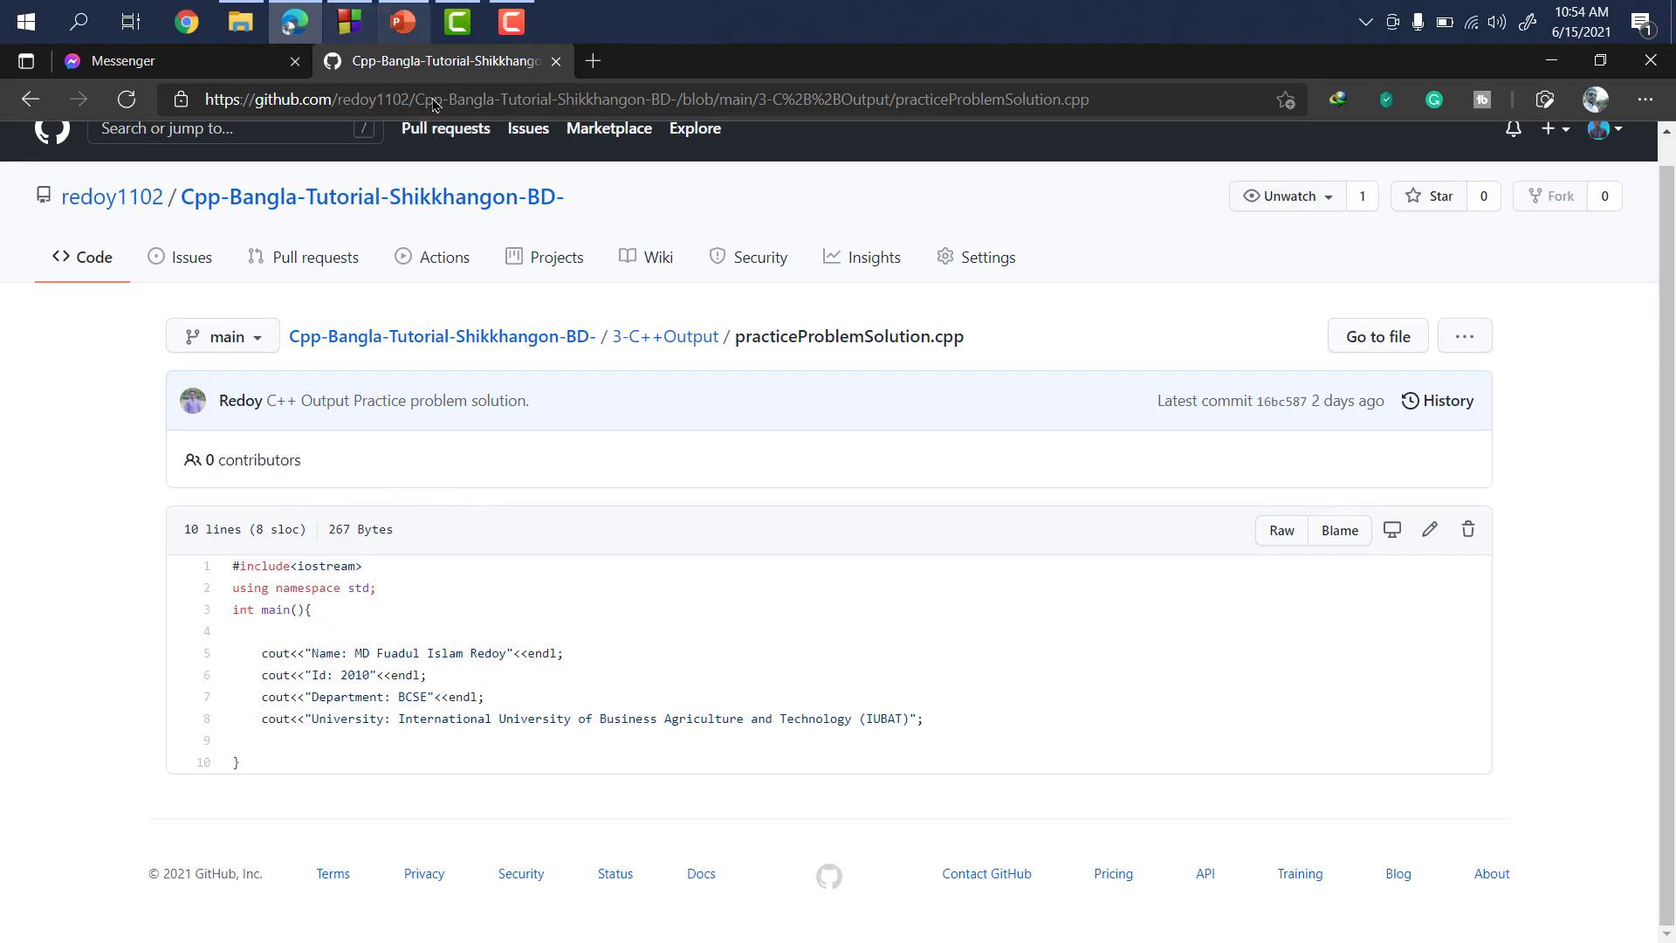
Step: Show slide 31 on single-line // and multi-line /* */ comments, highlighting 'Single-line Comments'
click(406, 21)
scroll(134, 523, down, 3)
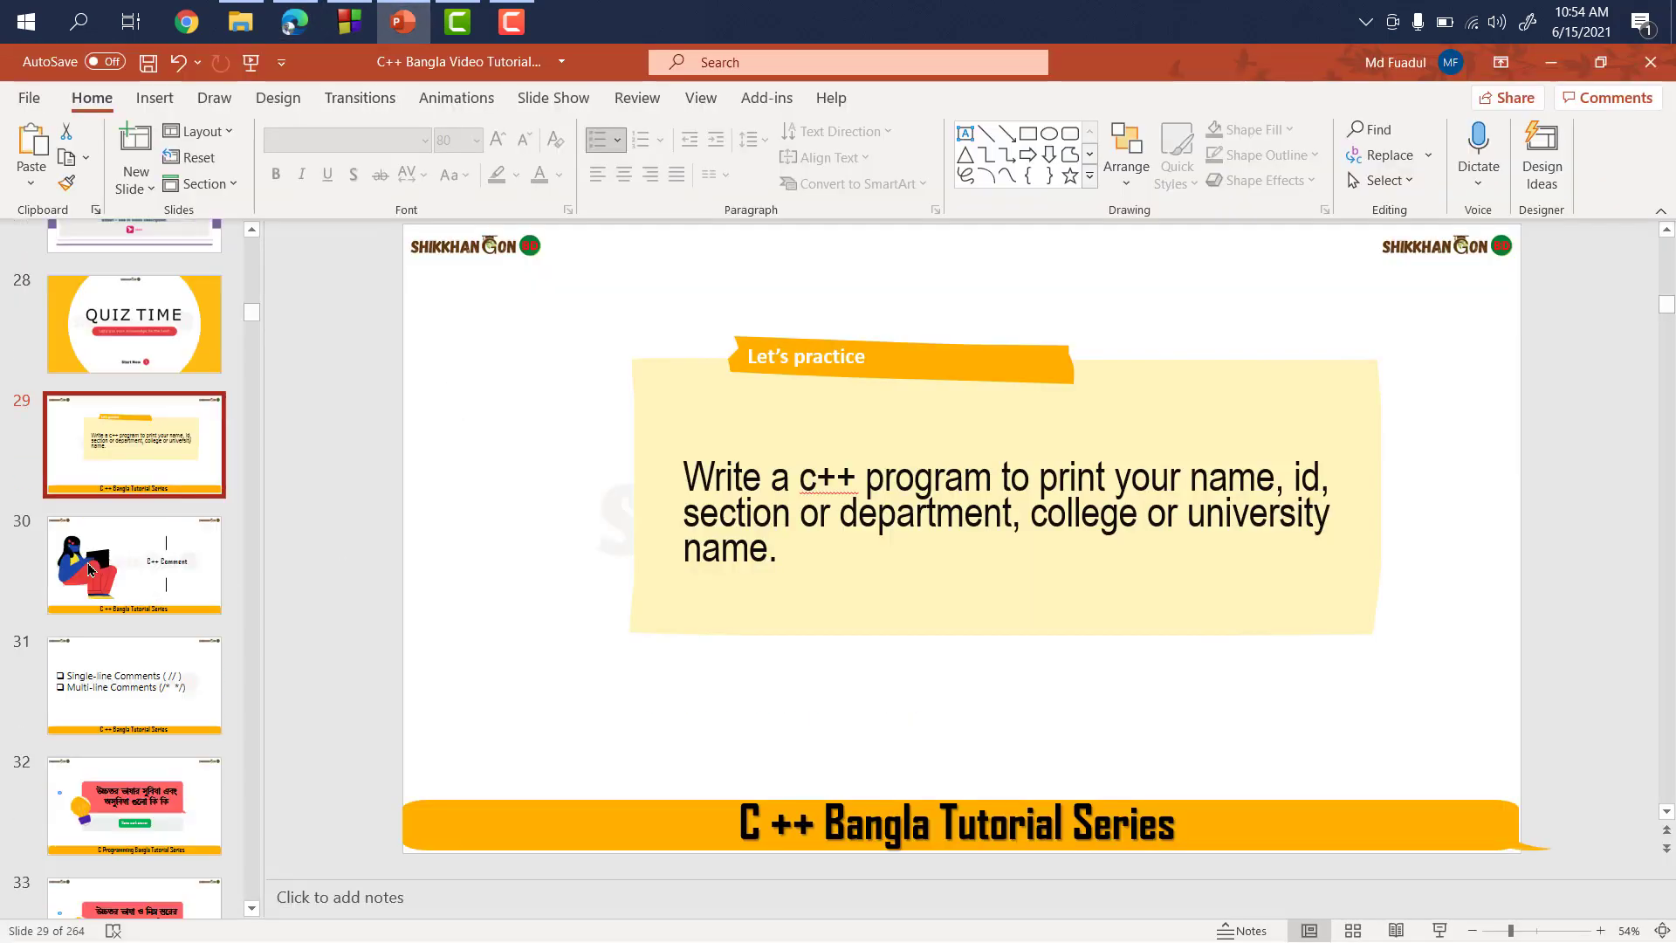
click(135, 474)
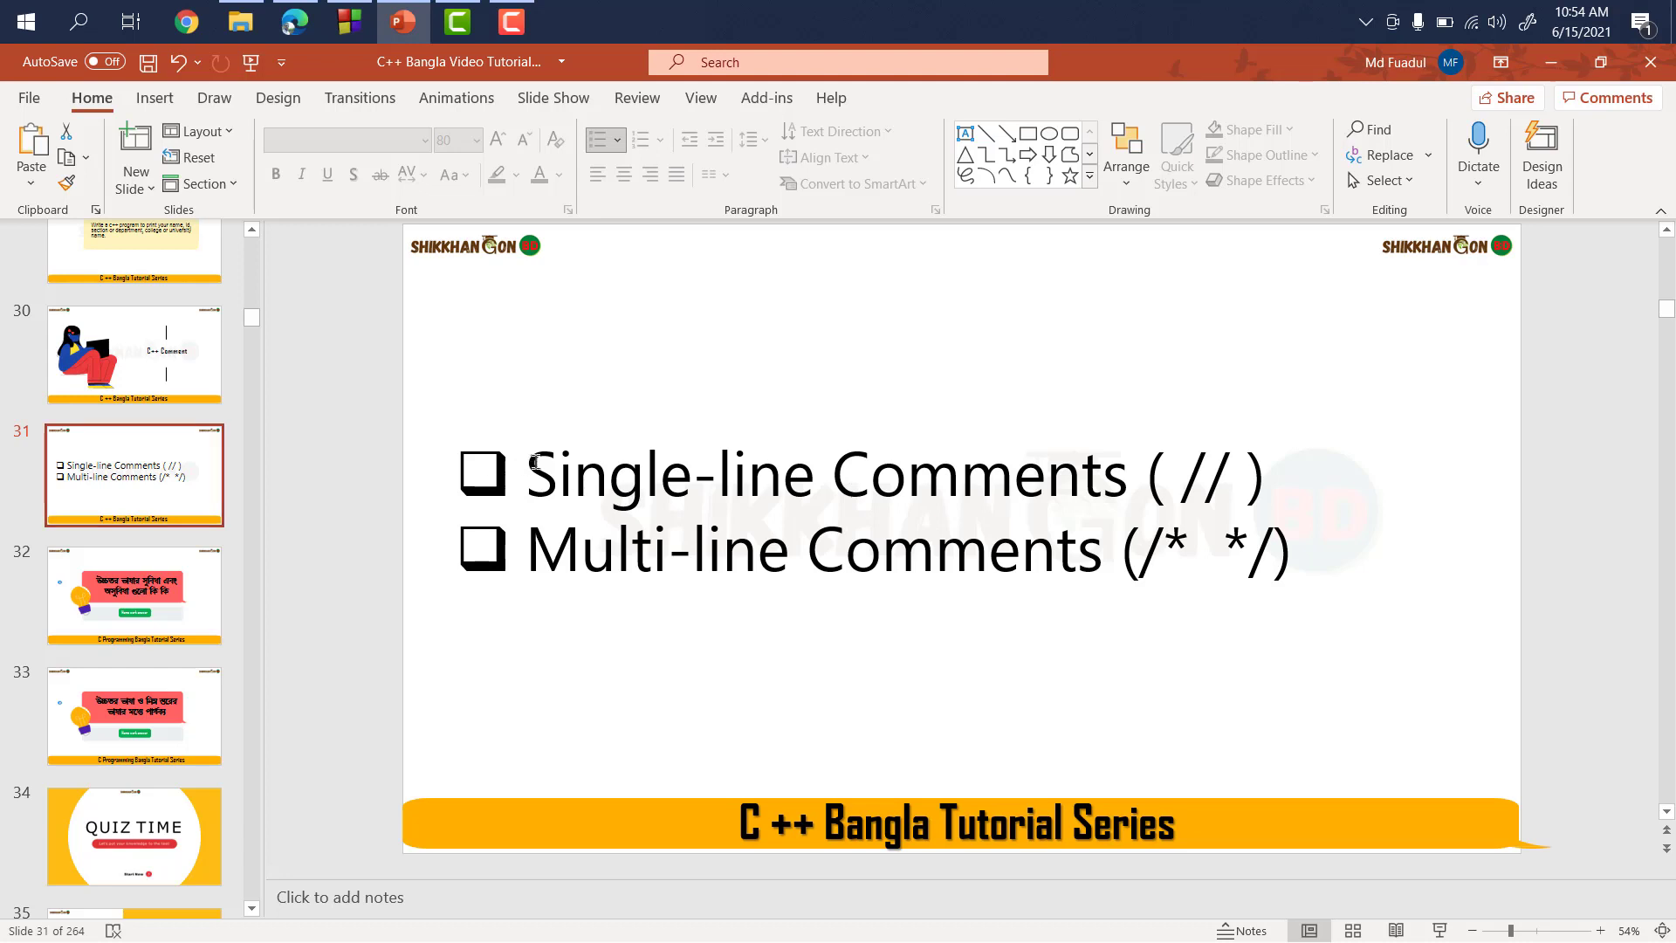
drag(530, 461, 1140, 474)
click(763, 399)
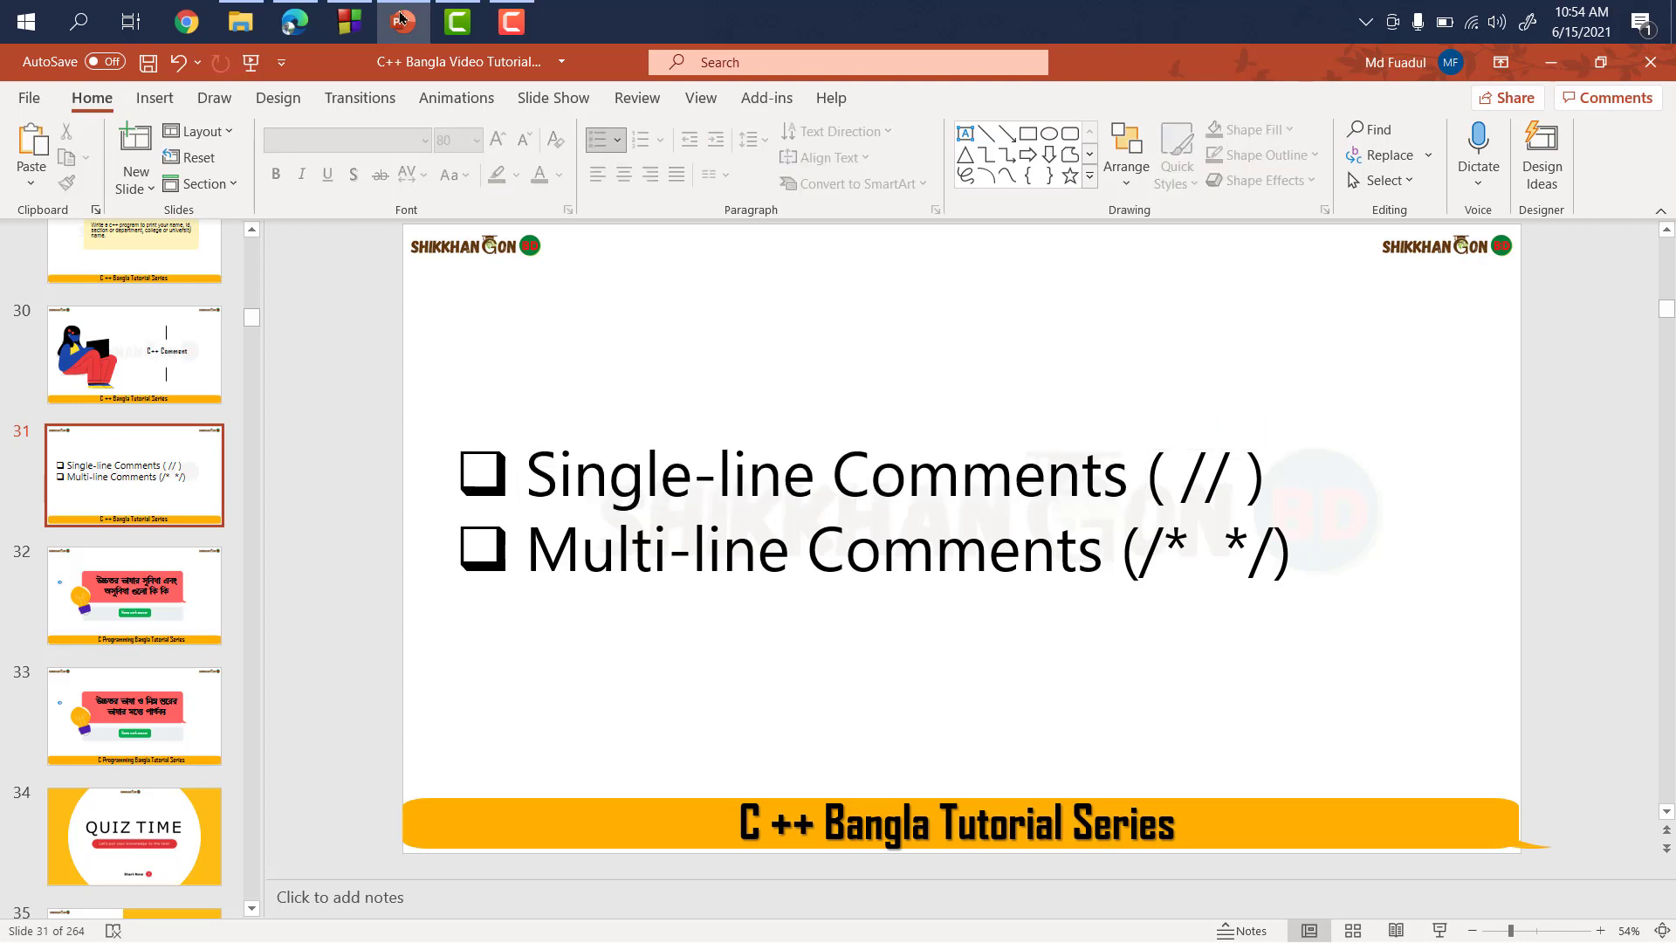
Step: Create a new empty file in Code::Blocks via File > New > Empty file
click(350, 21)
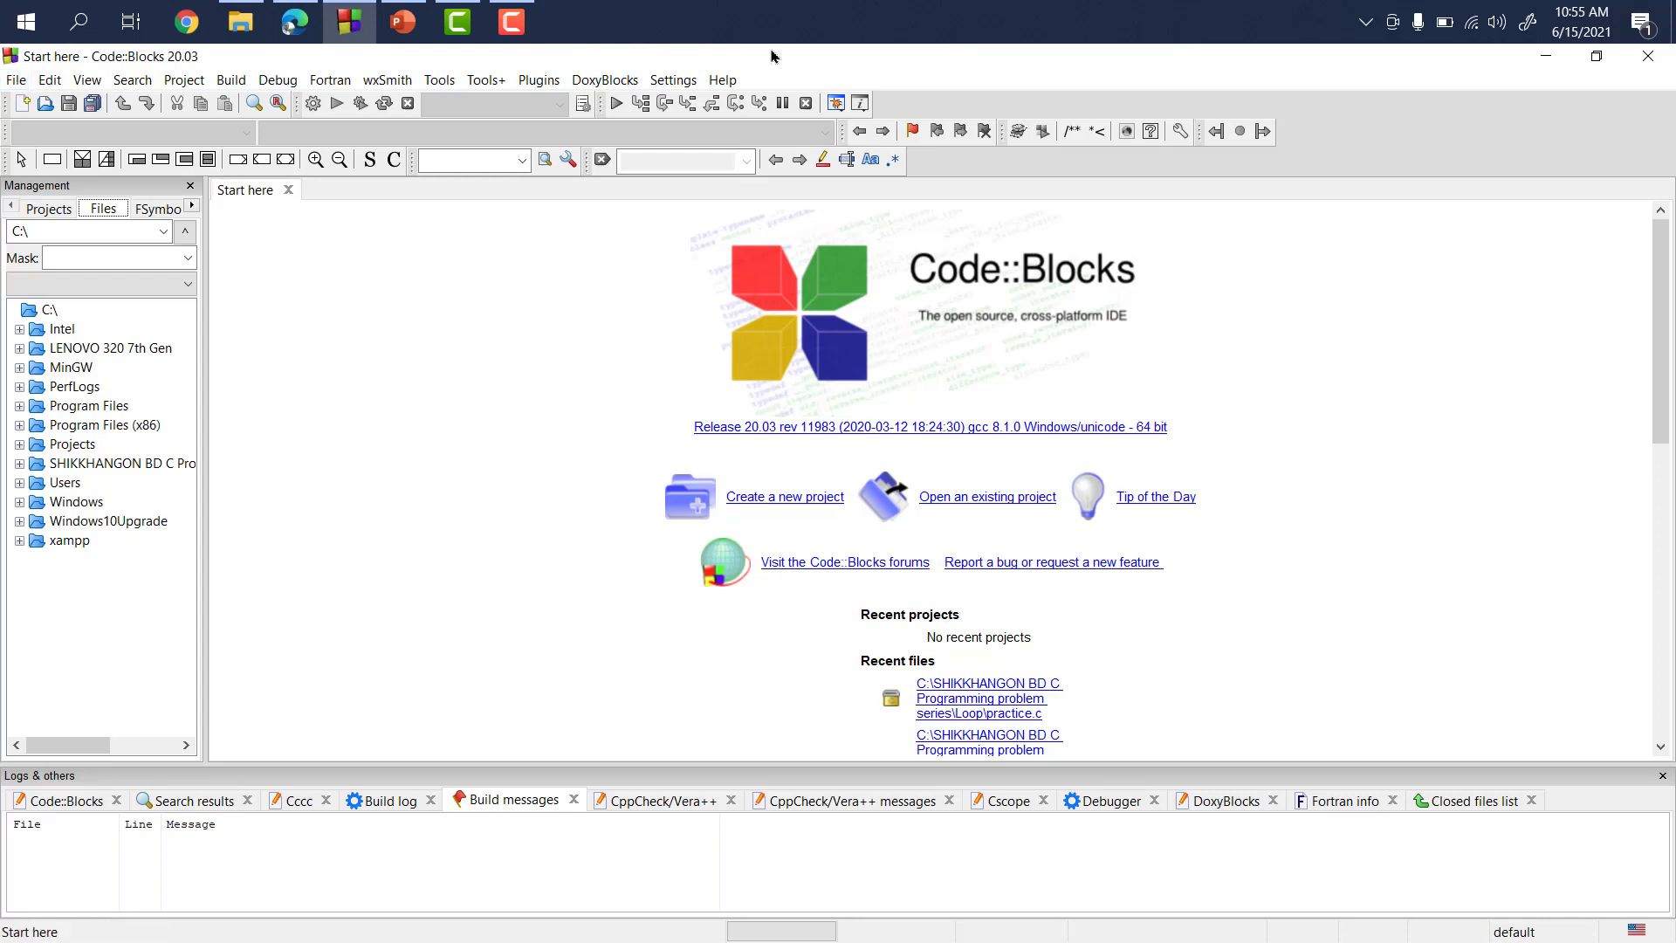
click(15, 80)
mouse_move(48, 104)
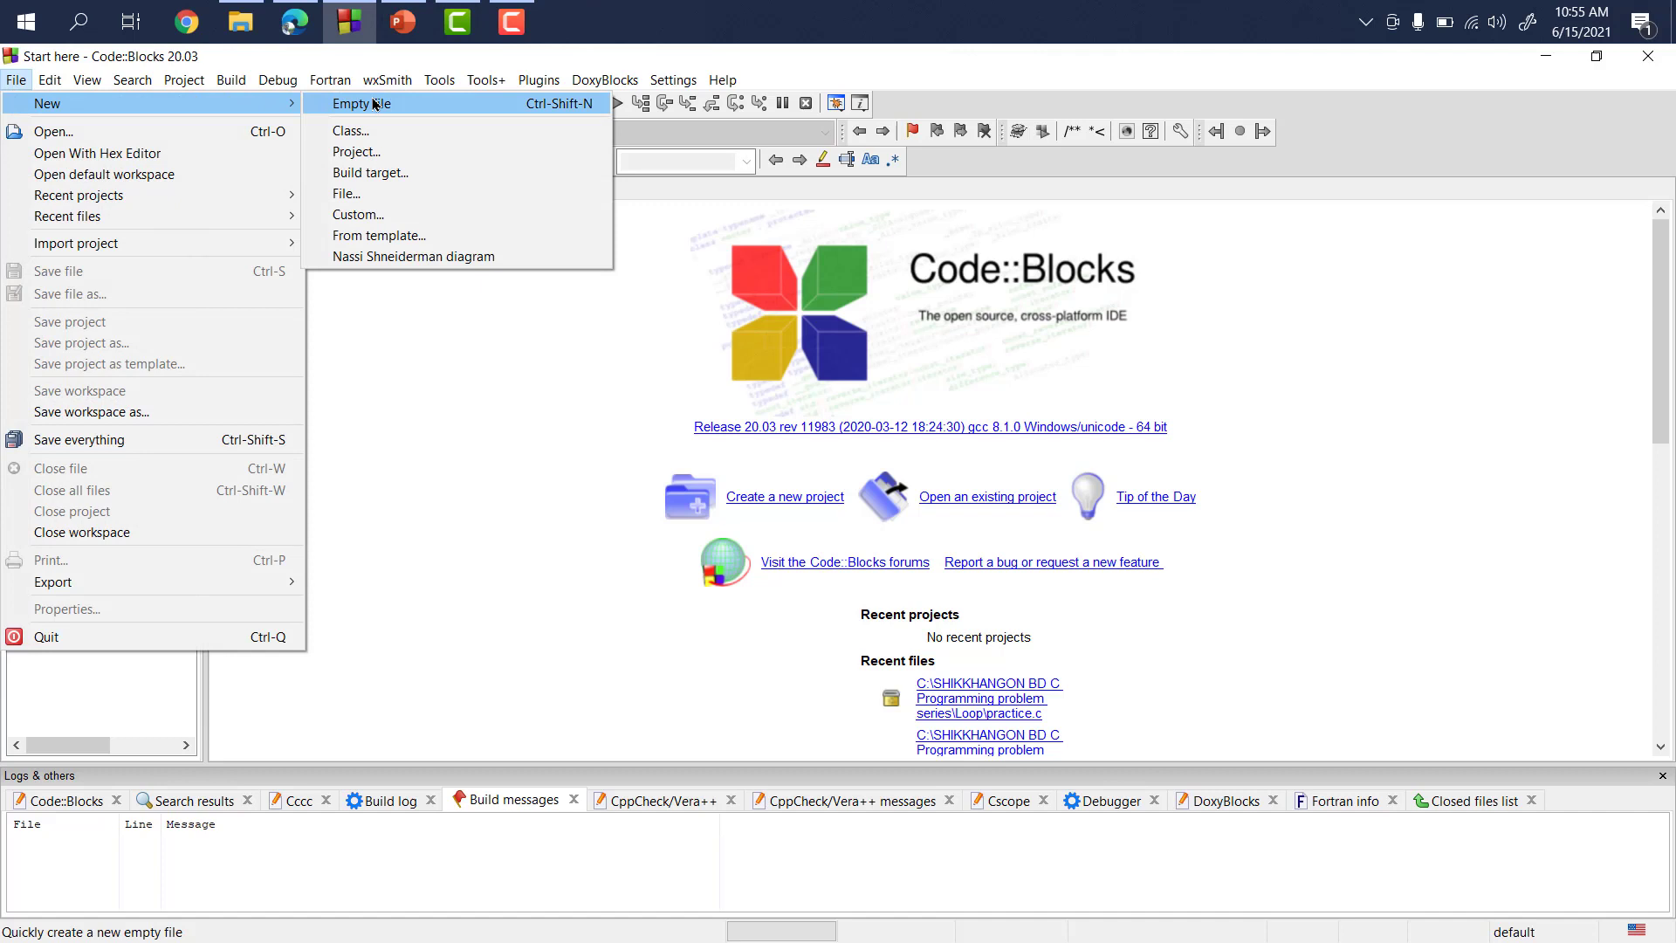
click(374, 104)
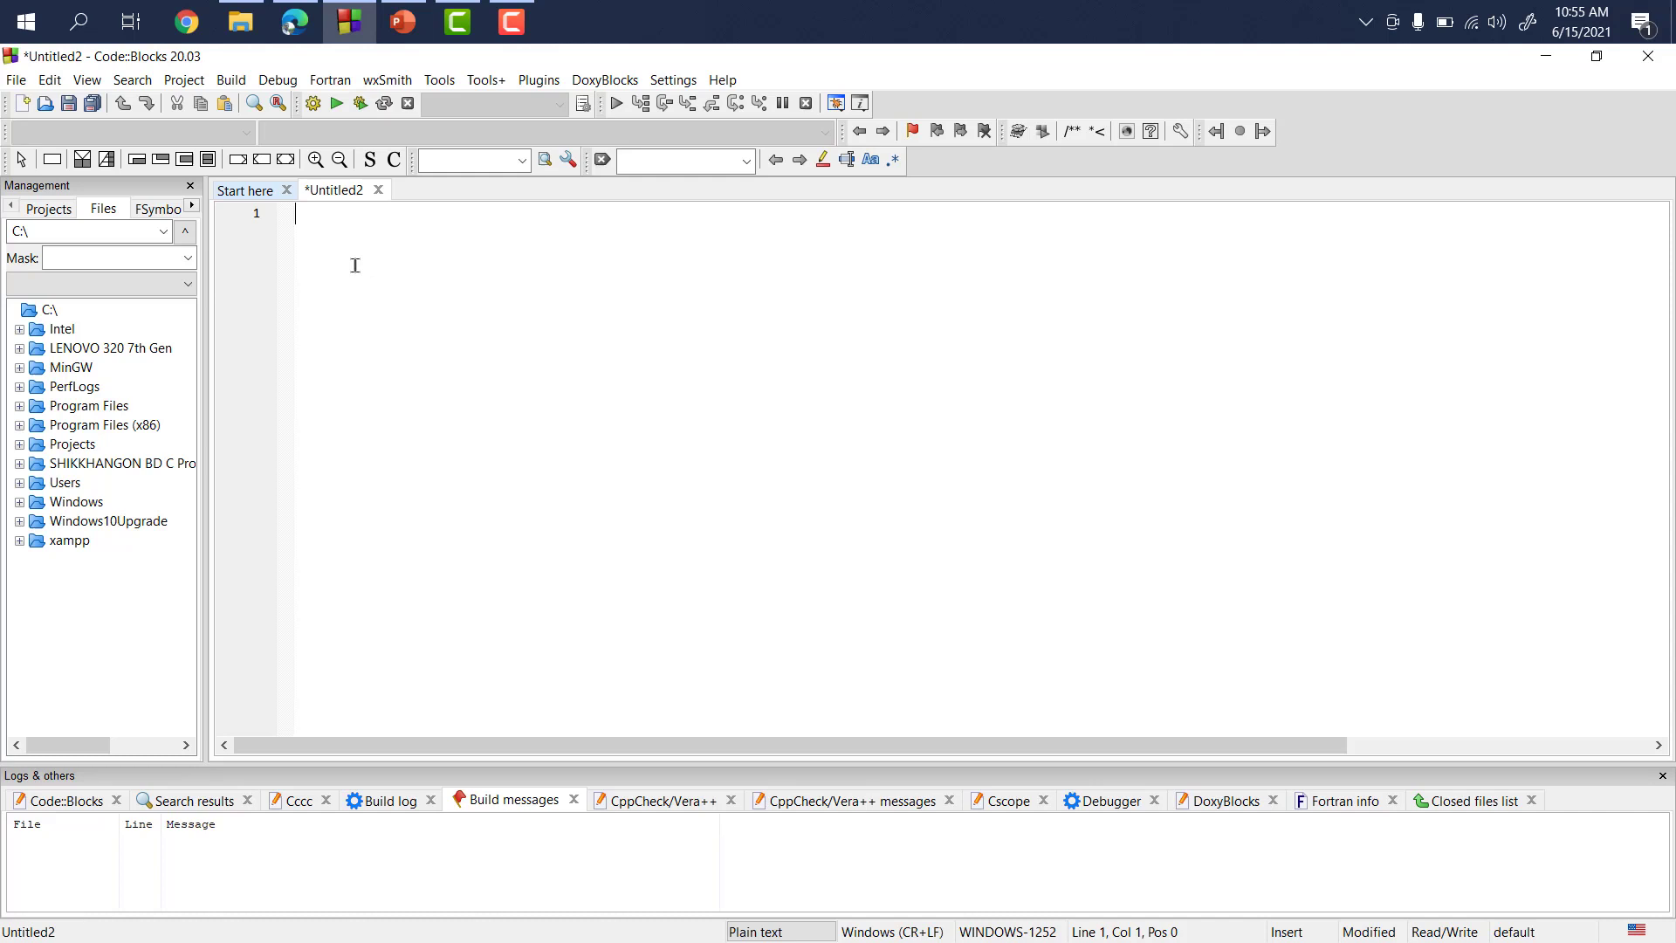
Step: Save the new file to the Desktop as comments.cpp
key(ctrl+s)
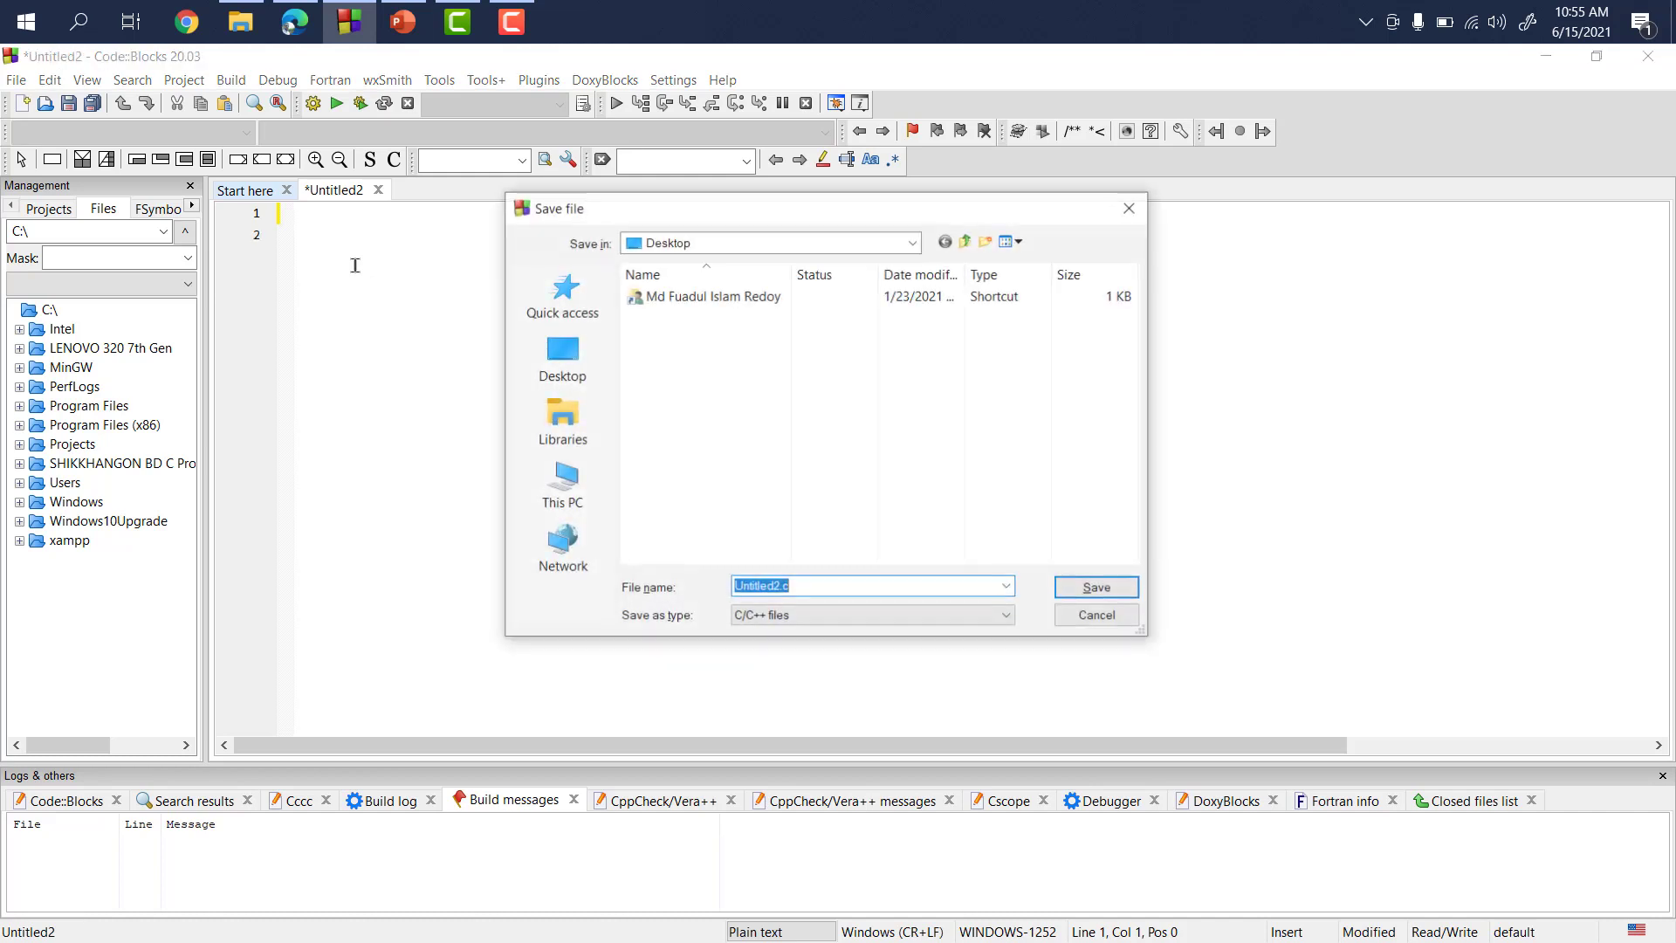
click(562, 353)
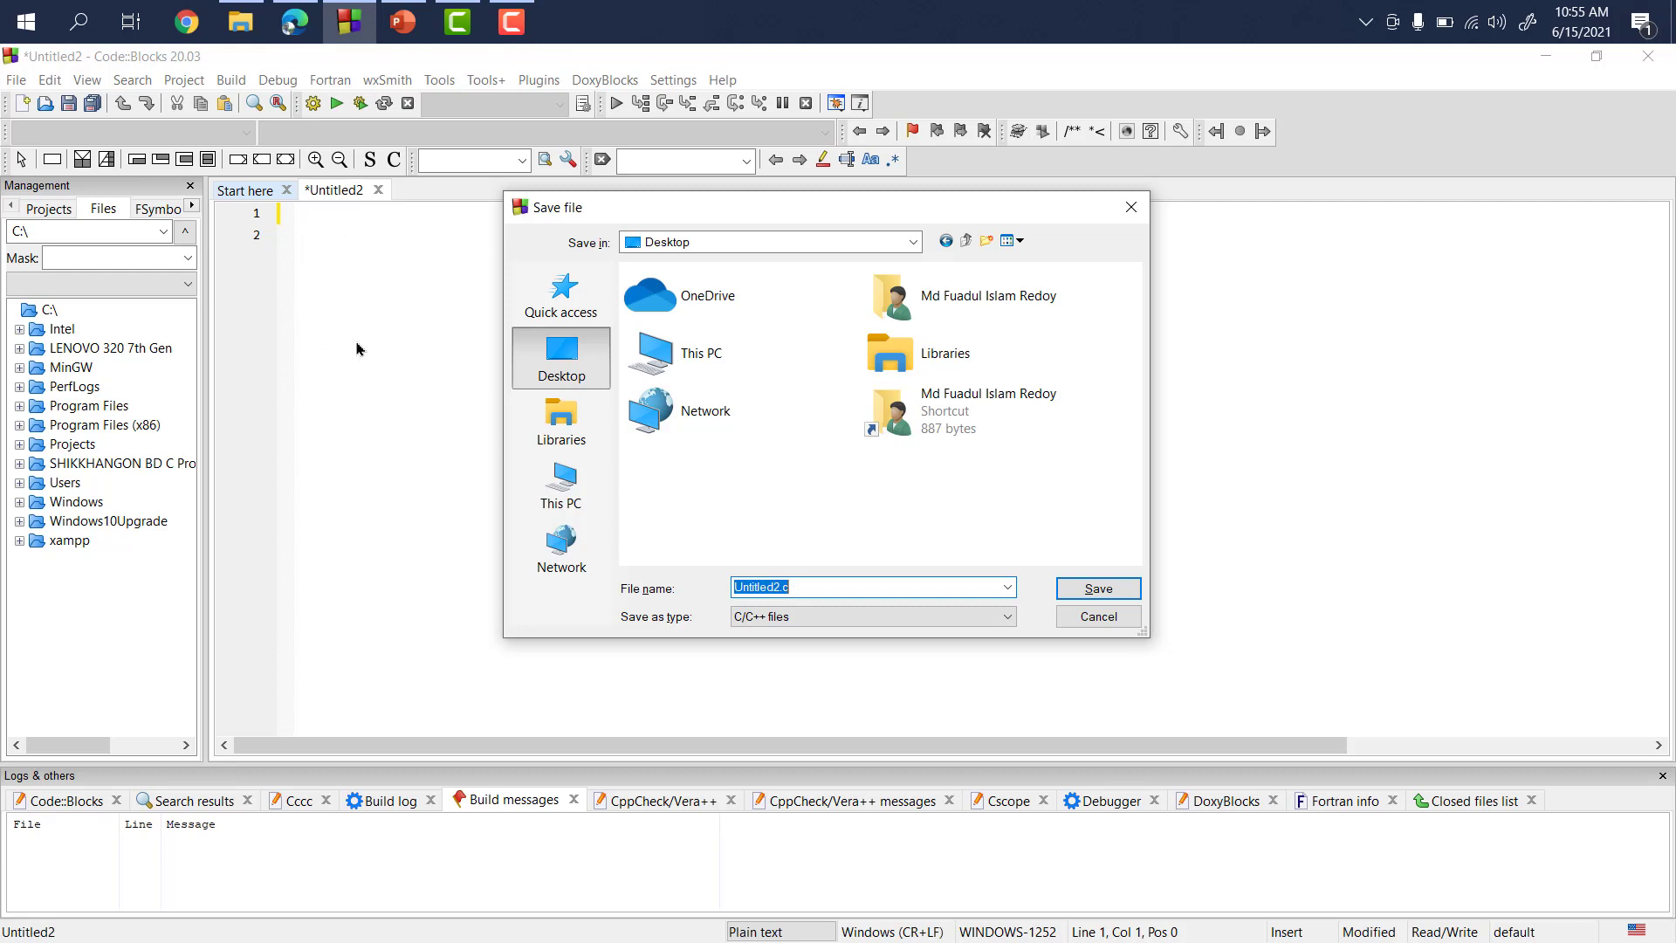
click(799, 588)
key(BackSpace)
key(BackSpace)
key(BackSpace)
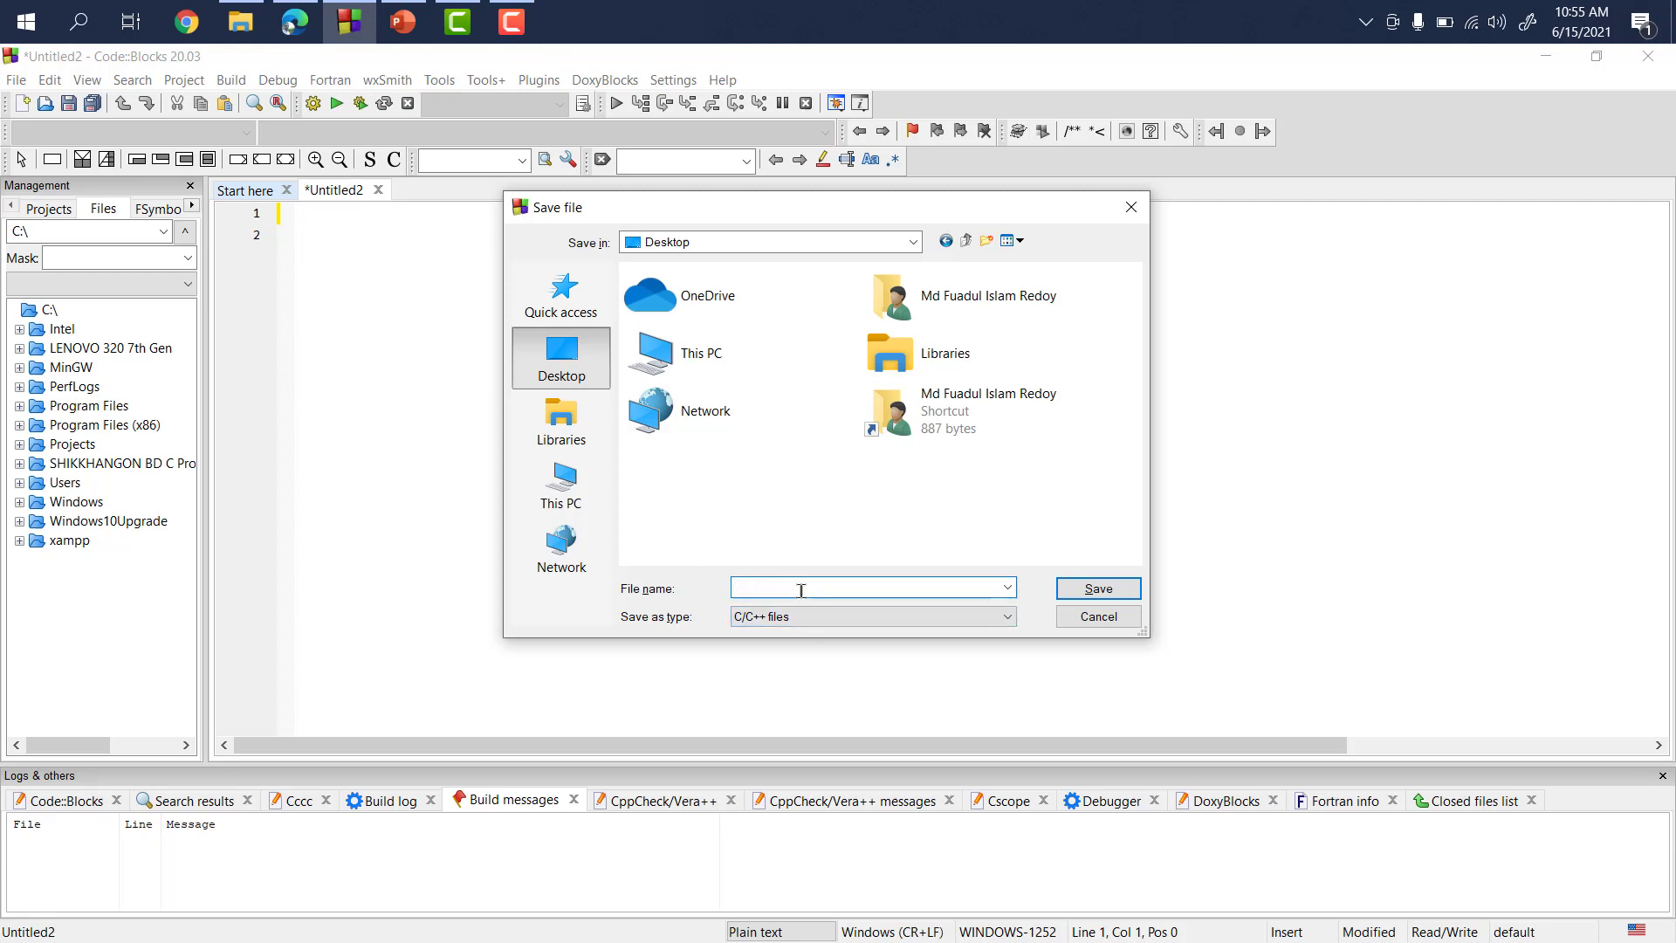
text(comments.cpp)
click(1097, 588)
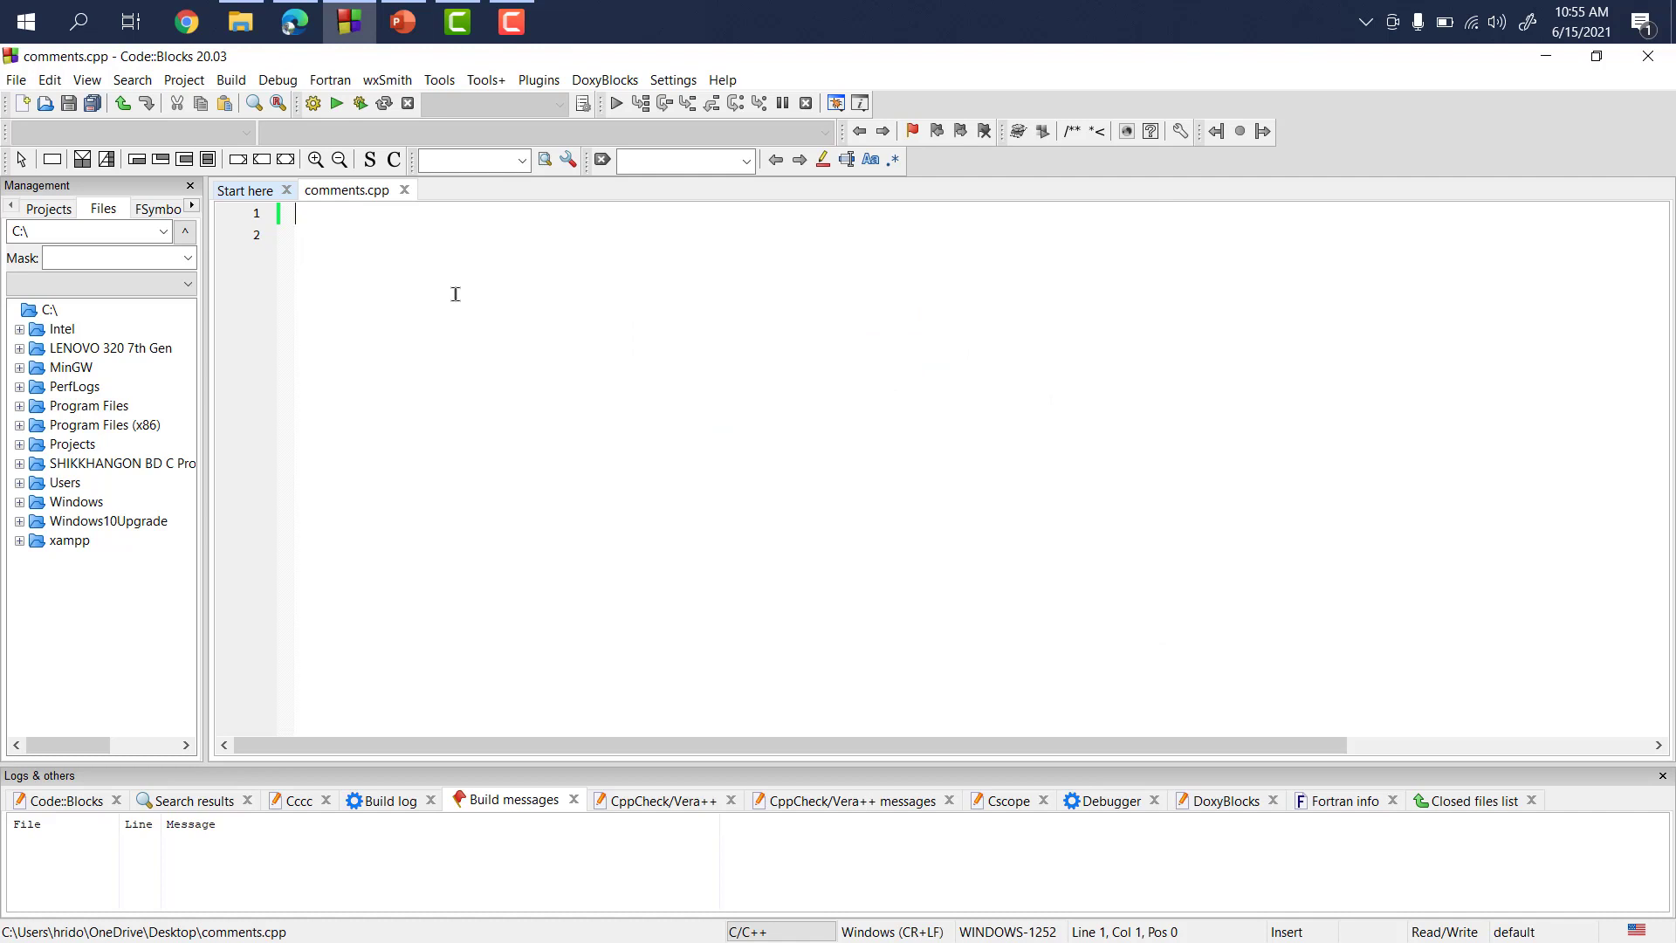
scroll(445, 293, up, 3)
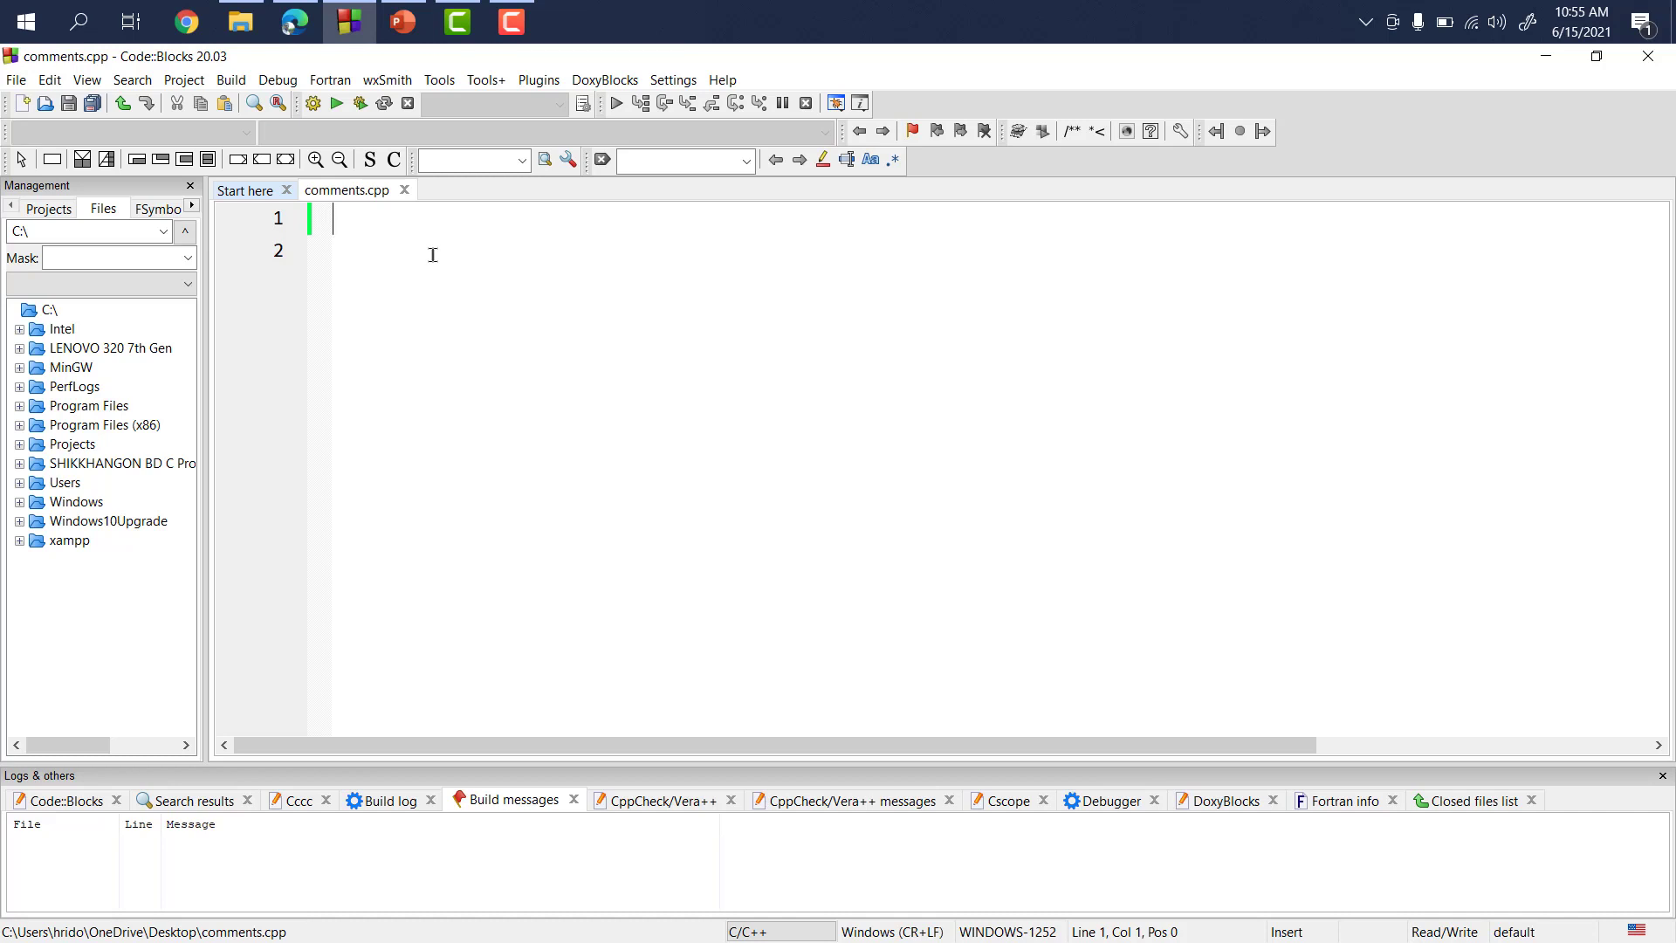
click(295, 21)
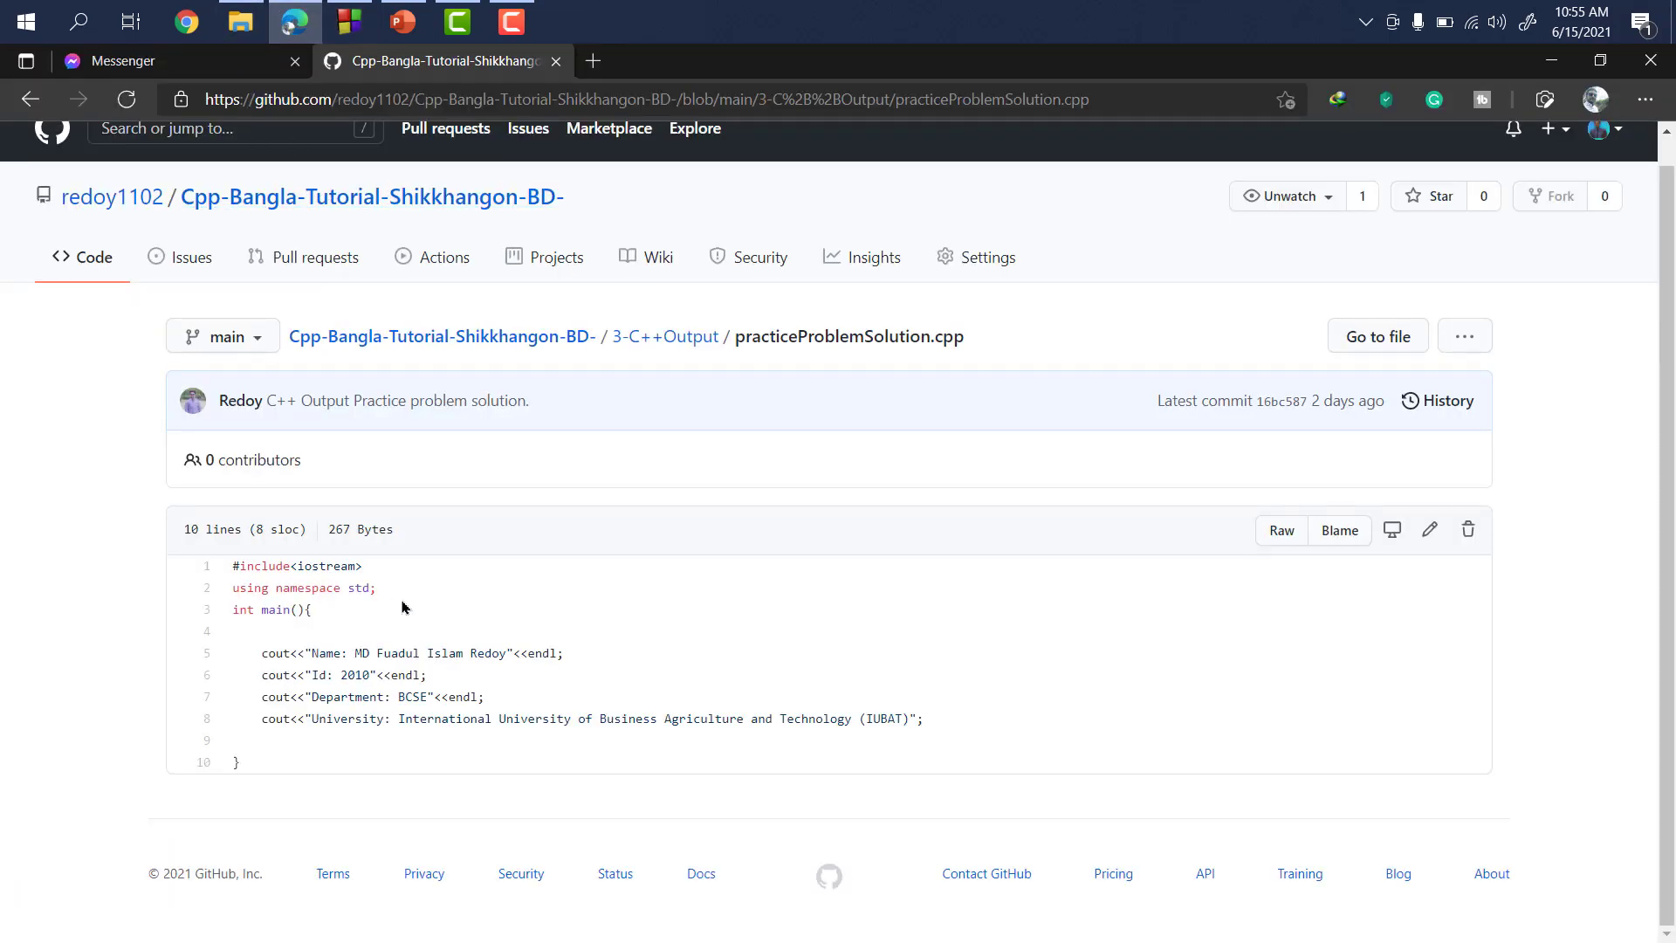
drag(251, 770, 217, 565)
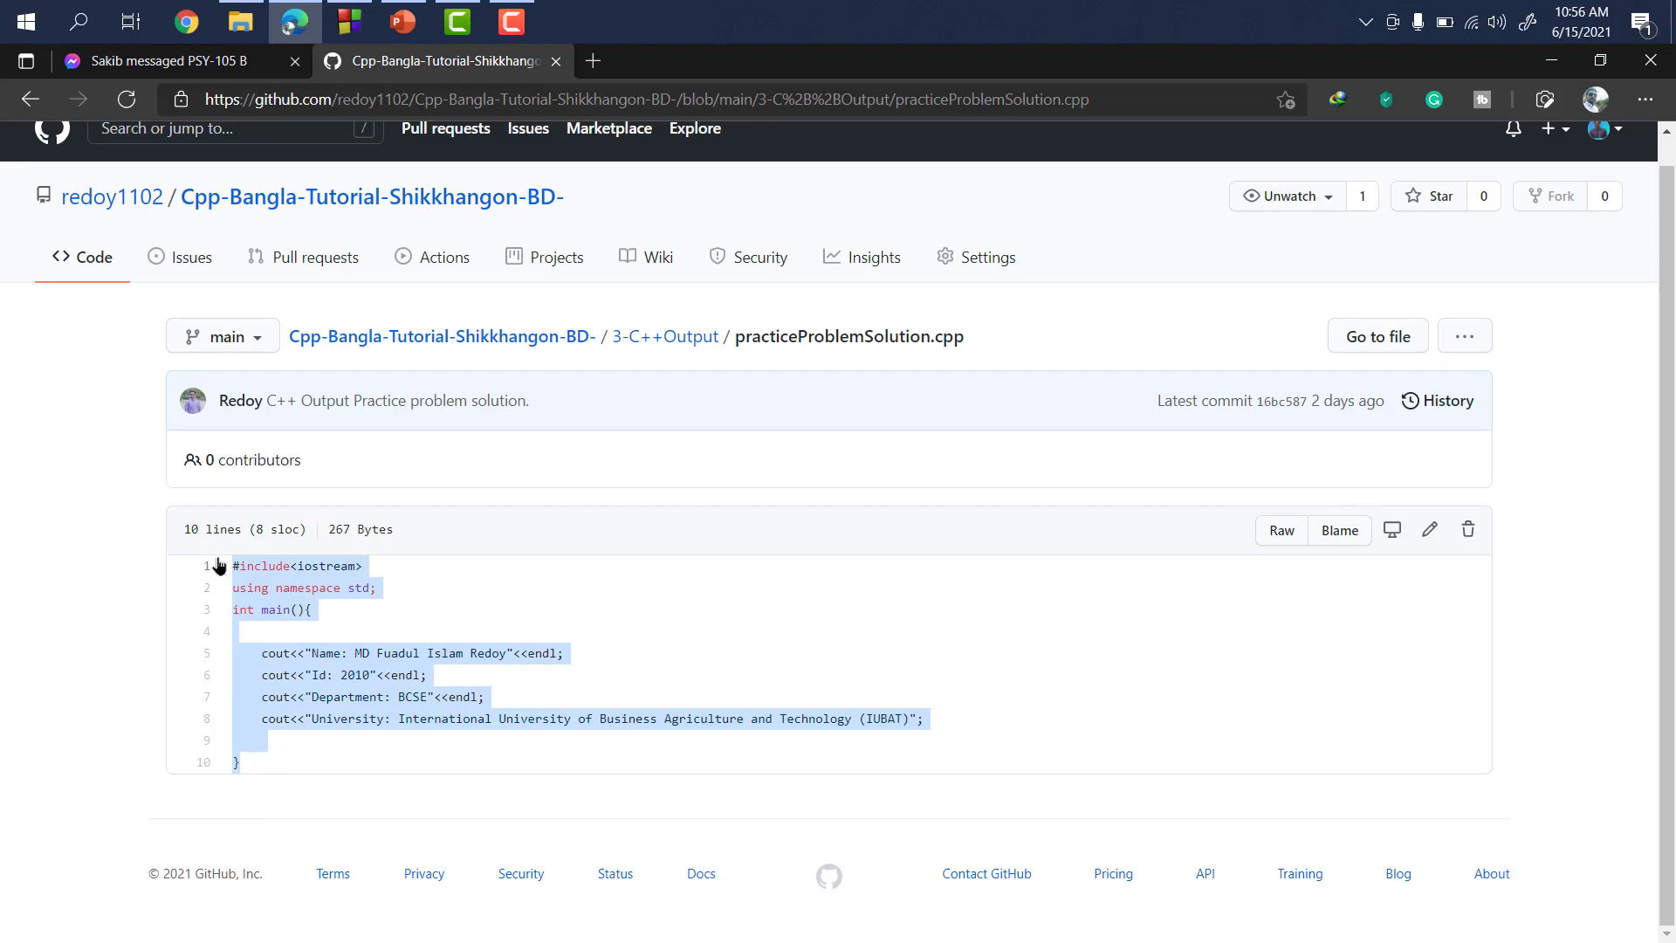
key(ctrl+c)
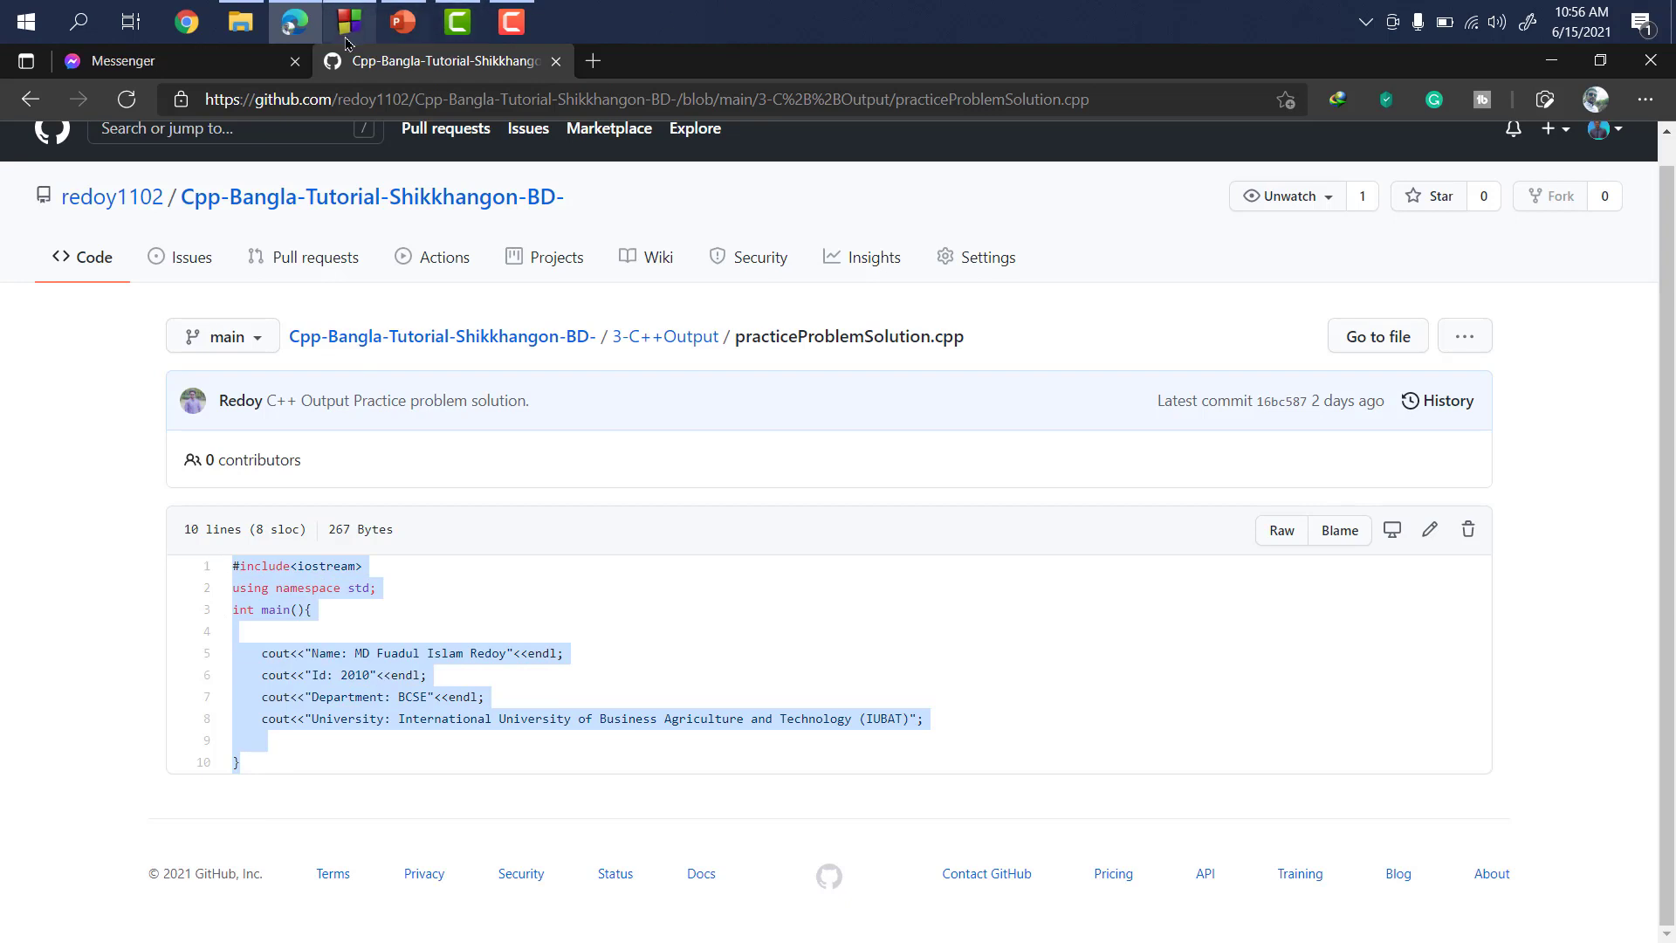
click(349, 21)
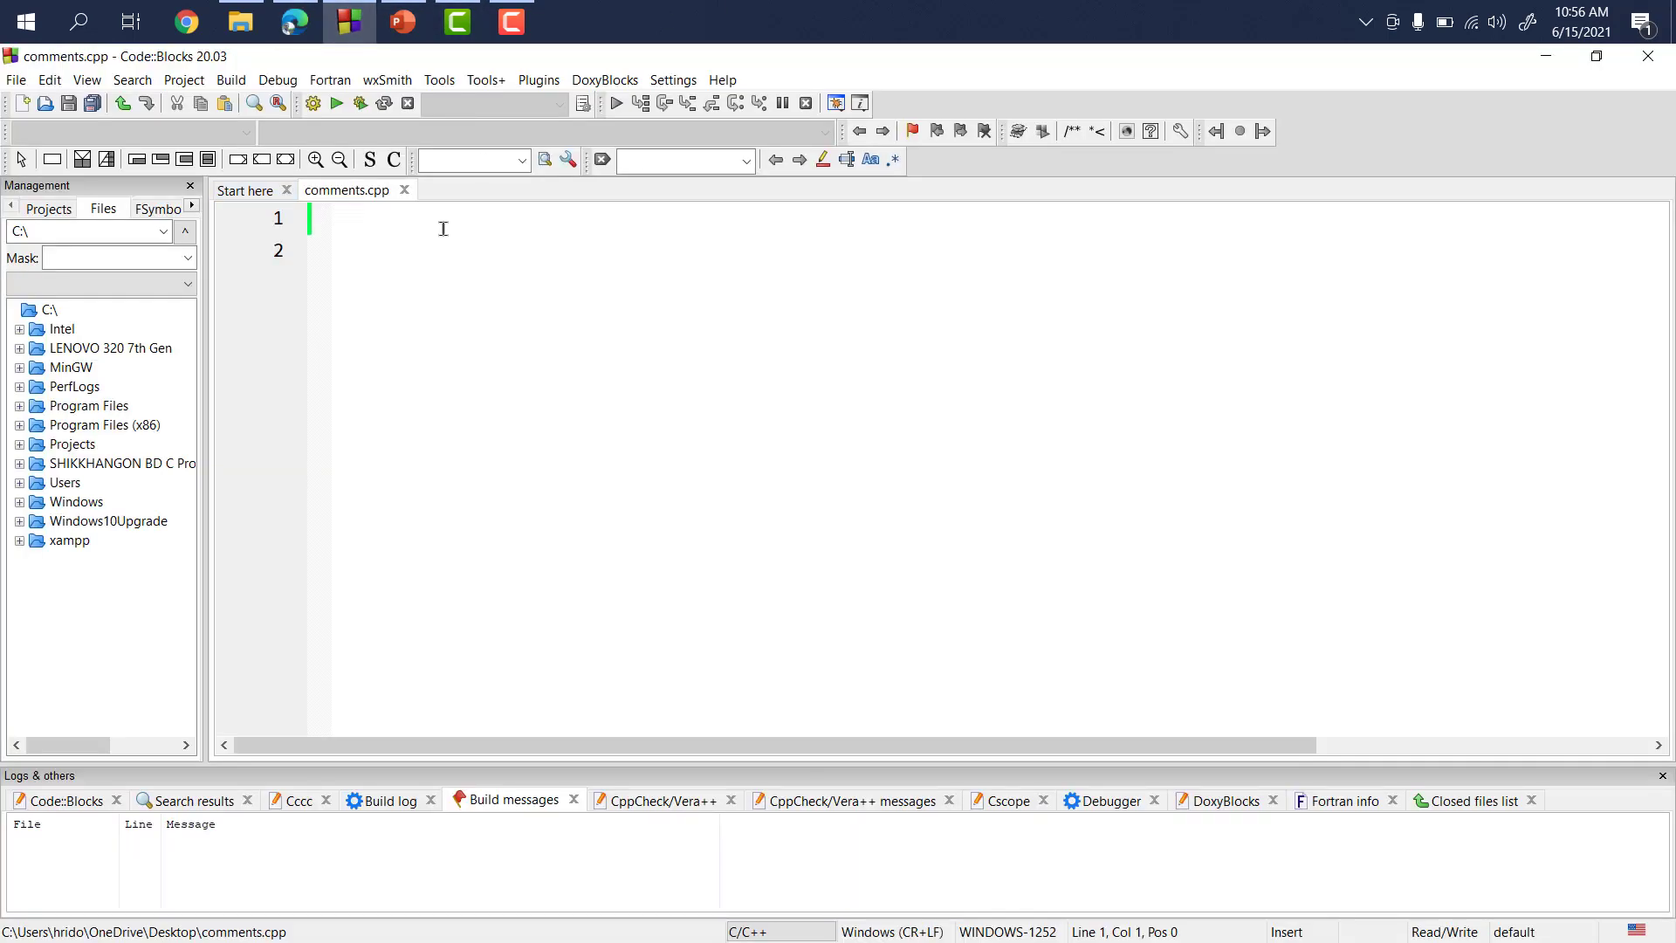
key(ctrl+v)
click(385, 475)
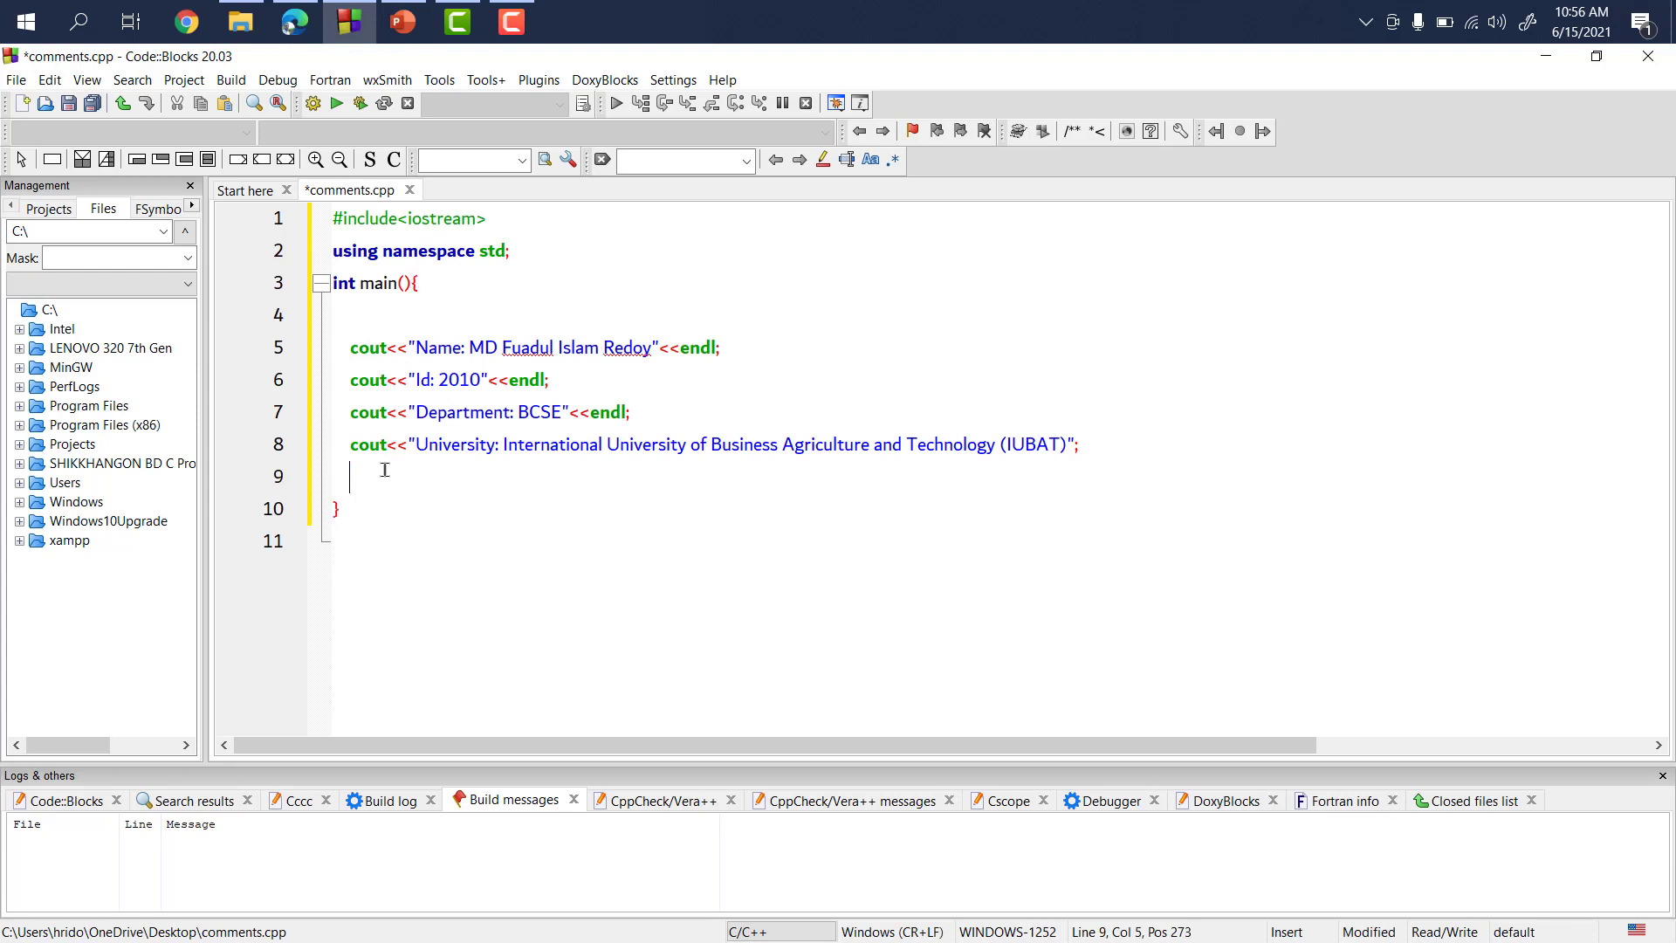
click(1078, 443)
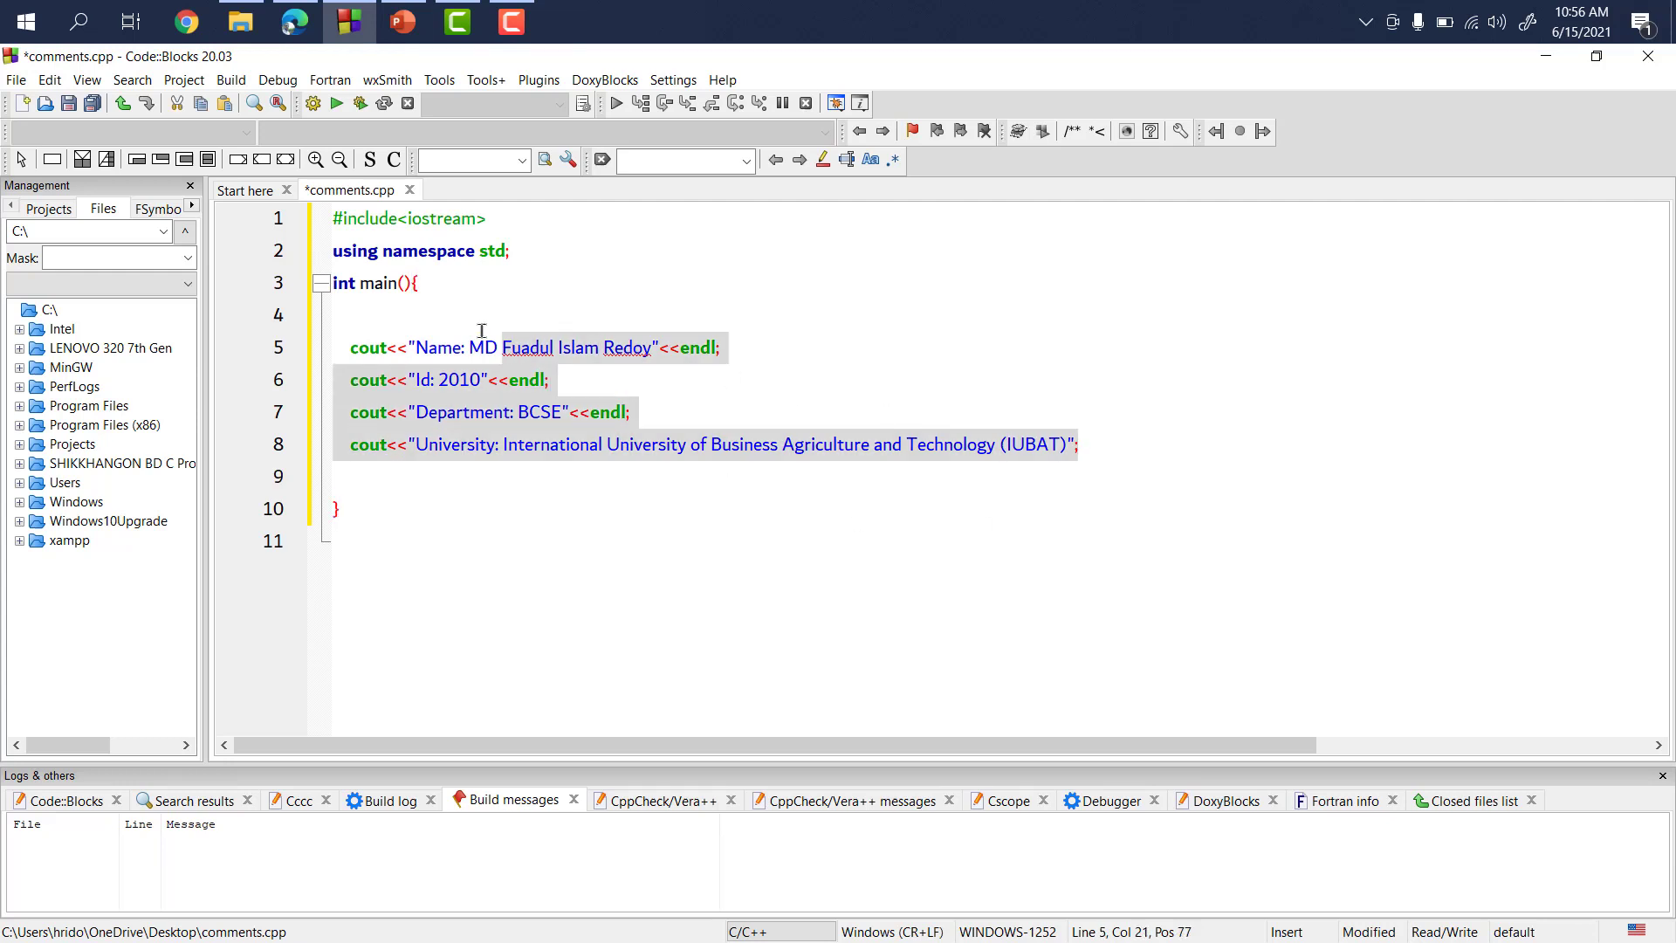
drag(481, 330, 351, 347)
click(665, 398)
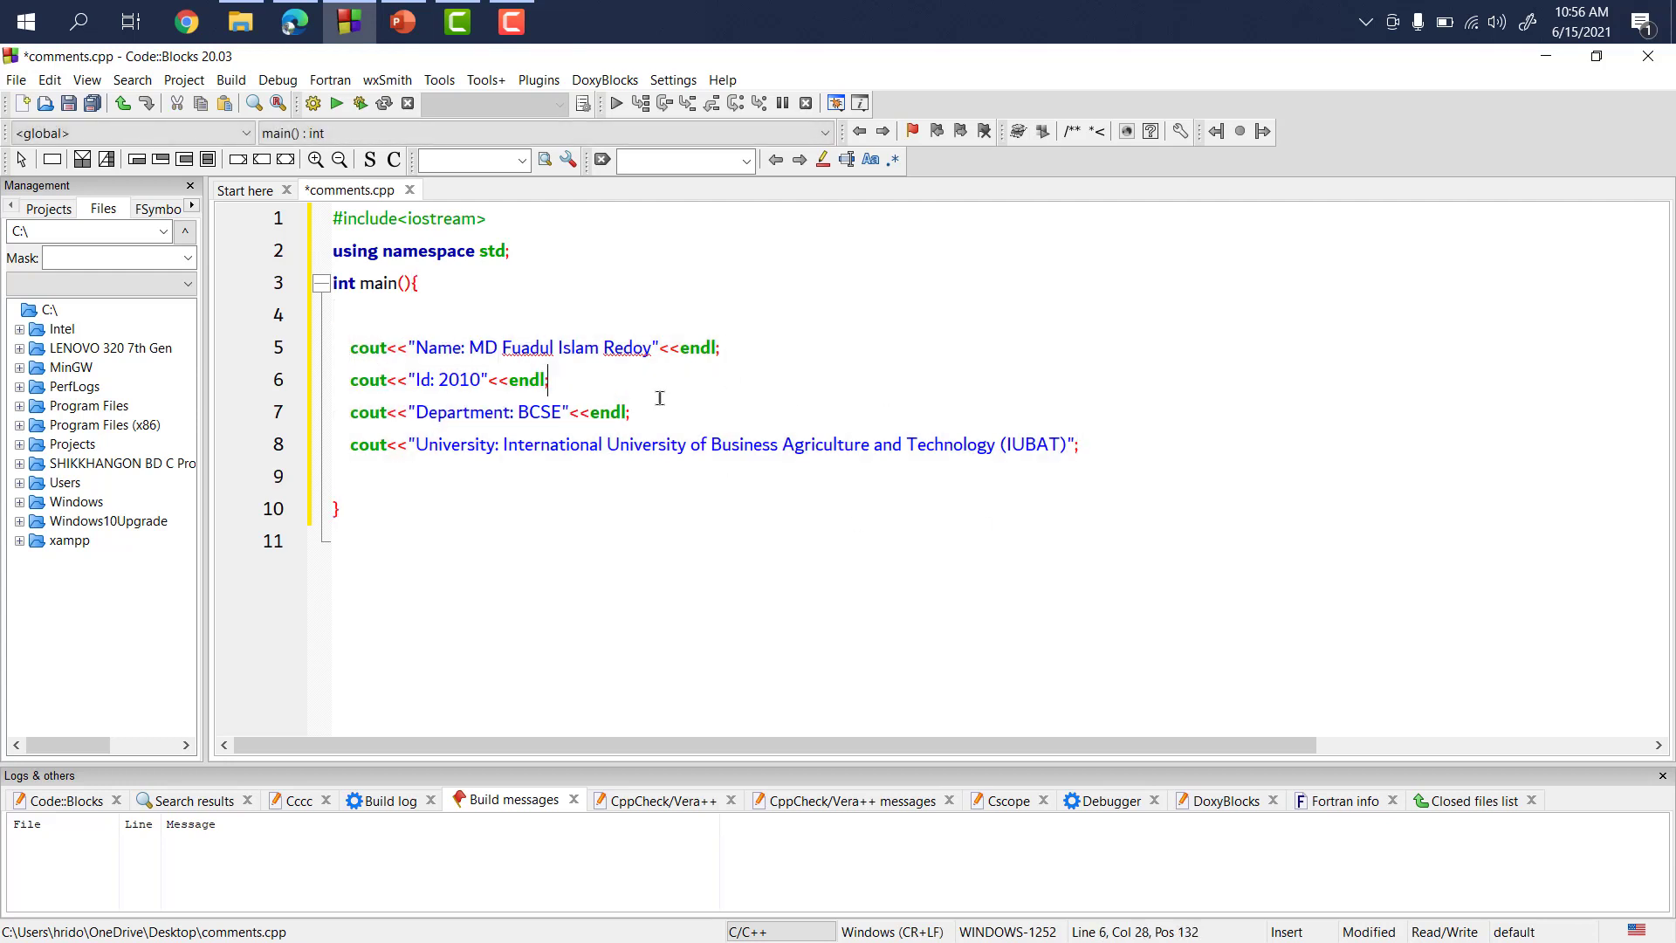
drag(1087, 444, 651, 402)
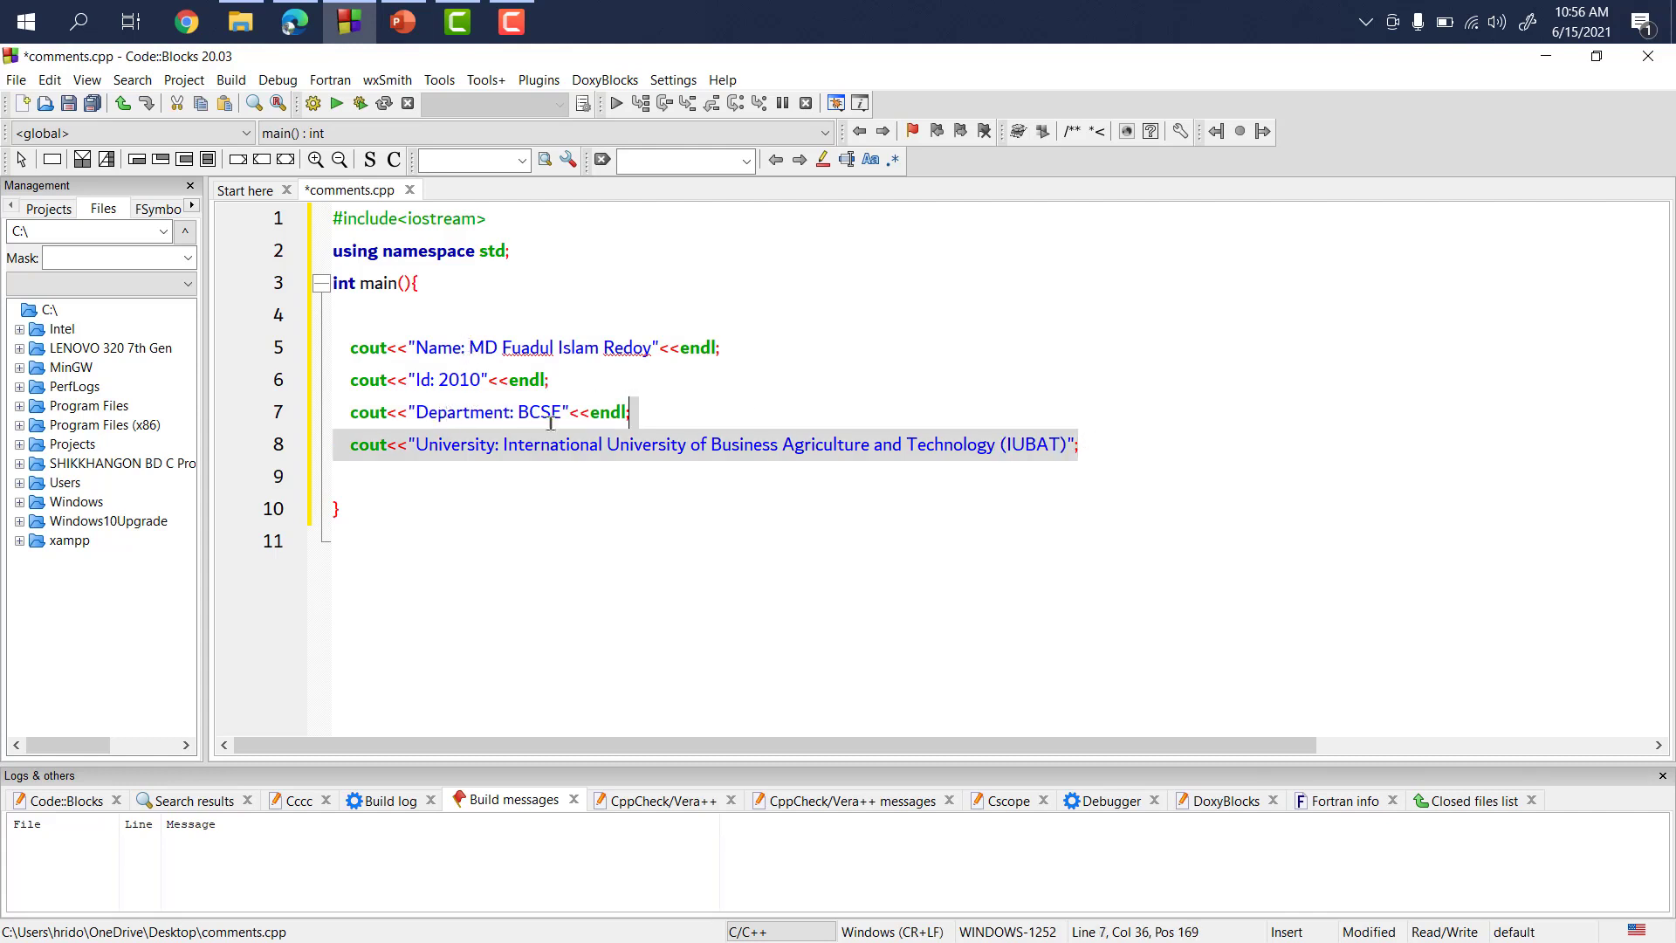
click(545, 452)
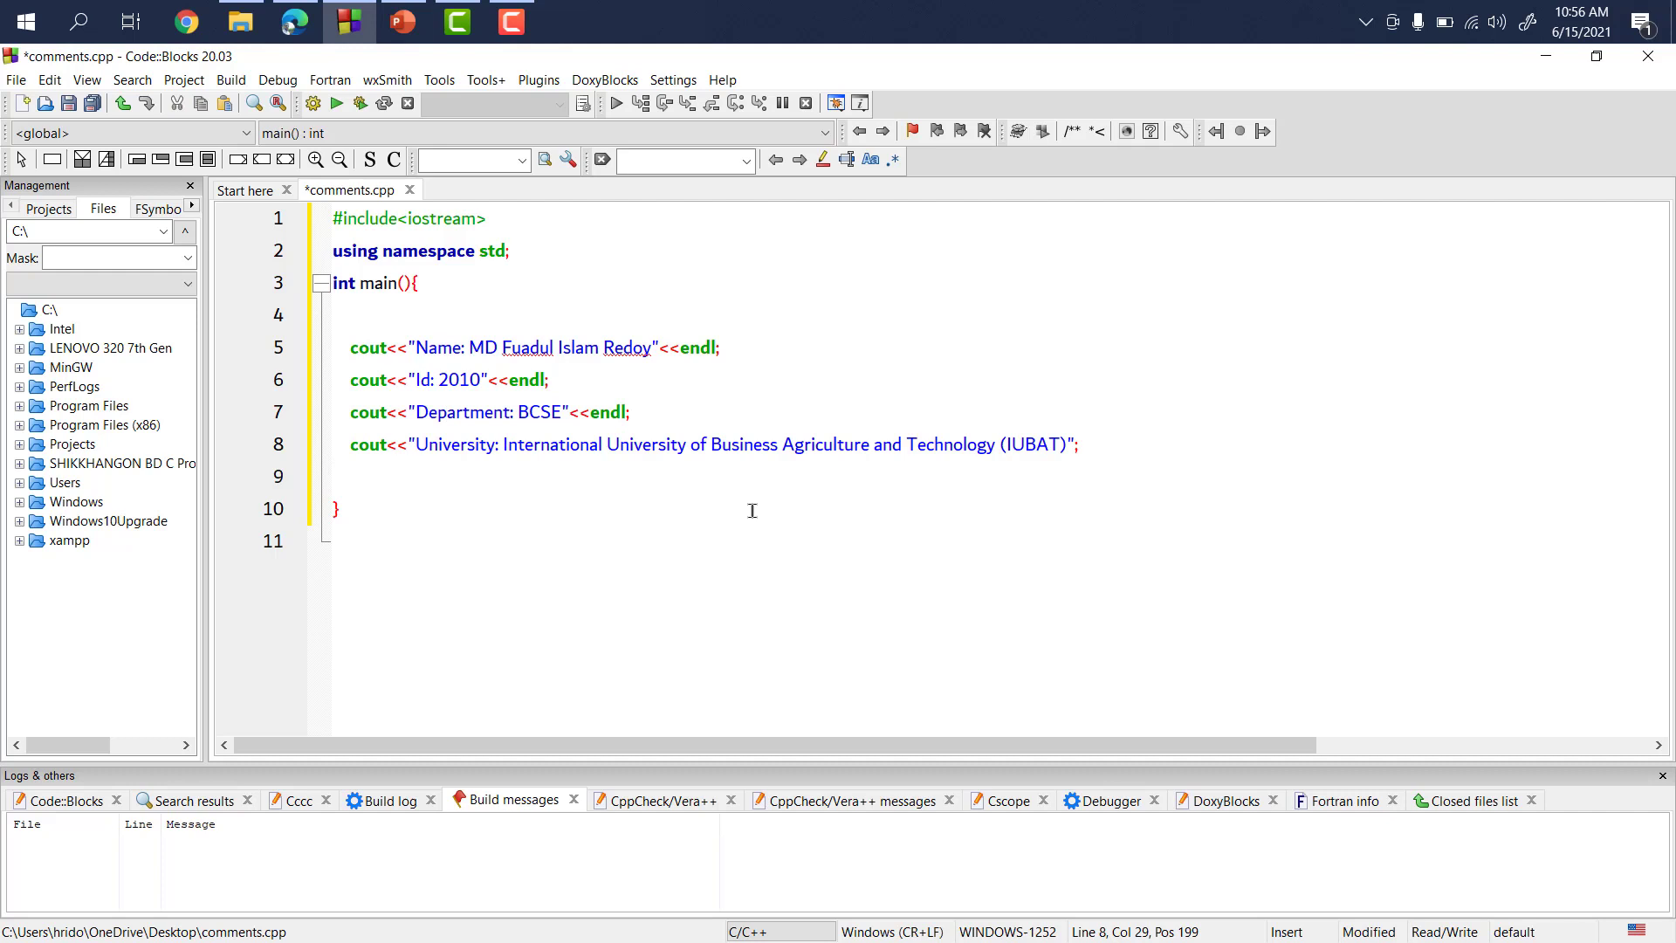
click(1114, 445)
Step: Duplicate the four-line cout block twice below itself, separating the copies with blank lines
click(1074, 412)
click(1077, 443)
drag(1077, 444, 334, 347)
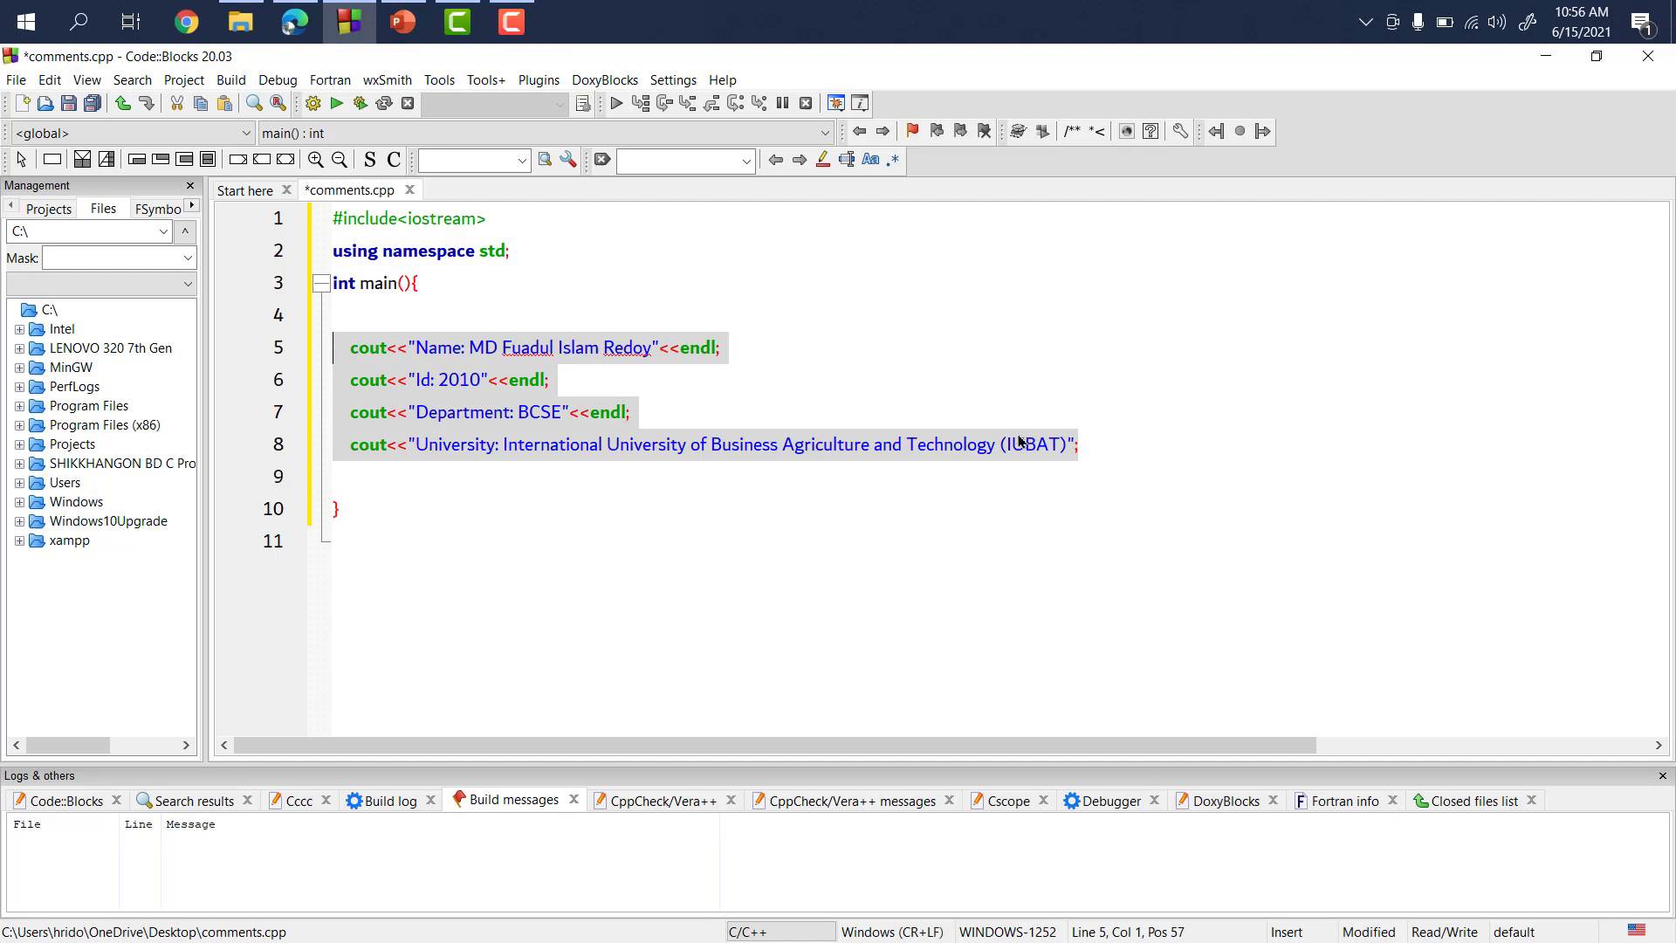
click(1087, 459)
key(Return)
key(Return)
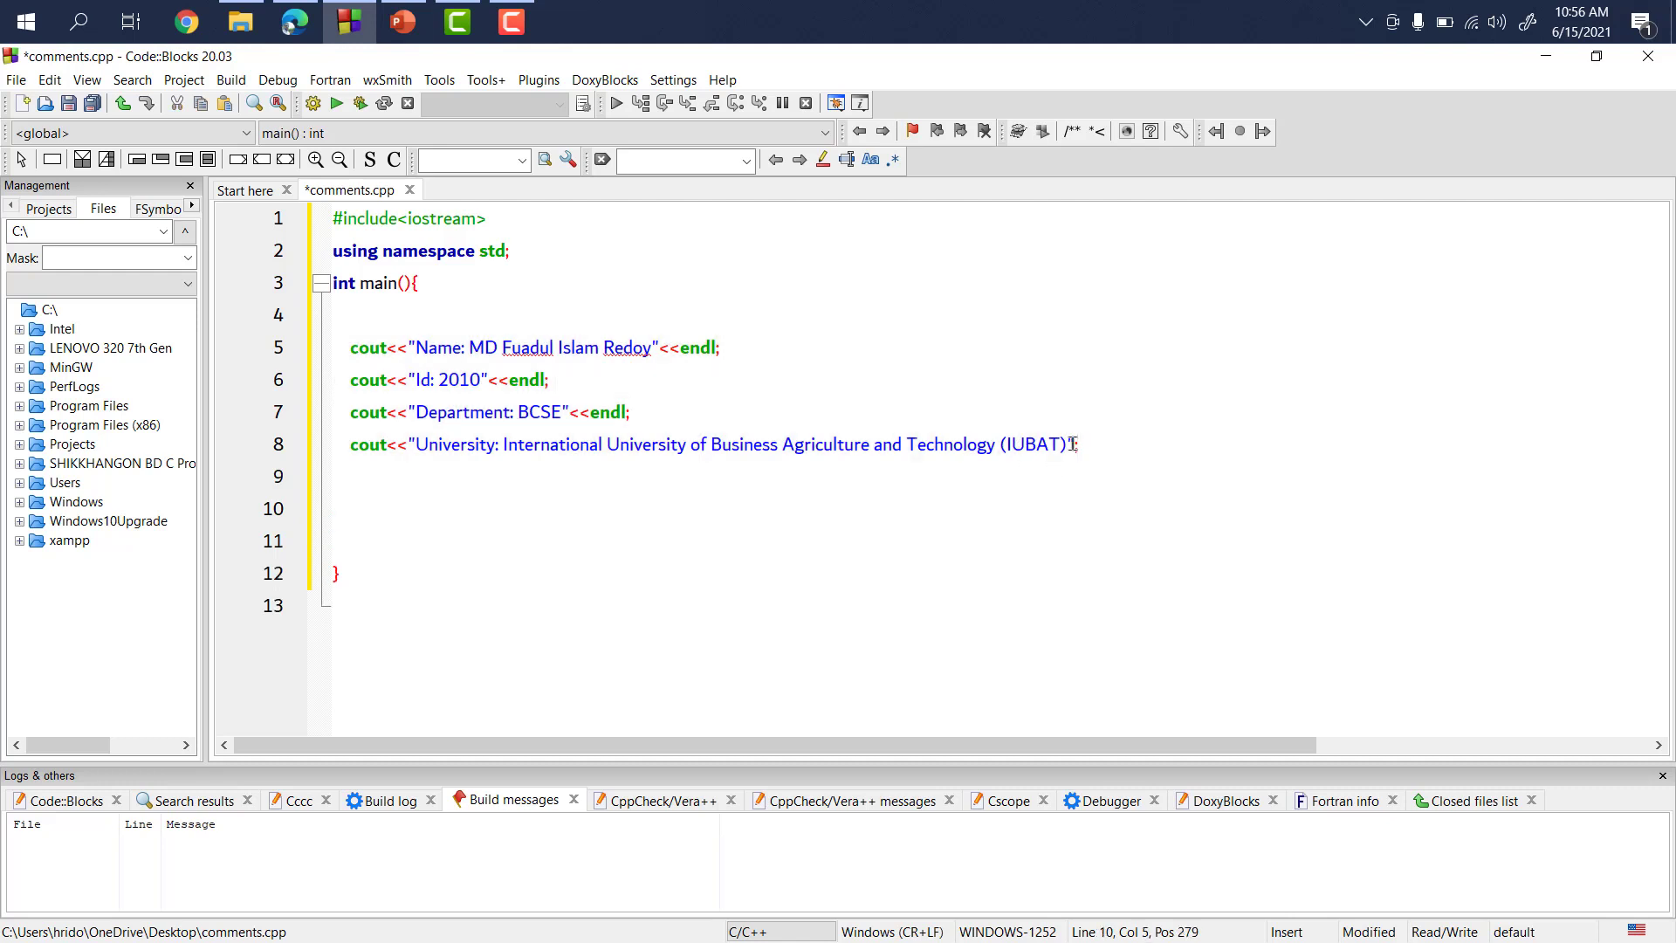
text(cout<<"Name: MD Fuadul Islam Redoy"<<endl;     cout<<"Id: 2010"<<endl;     cout<<"Department: BCSE"<<endl;     cout<<"University: International University of Business Agriculture and Technology (IUBAT)";)
key(Return)
key(Return)
text(cout<<"Name: MD Fuadul Islam Redoy"<<endl;     cout<<"Id: 2010"<<endl;     cout<<"Department: BCSE"<<endl;     cout<<"University: International University of Business Agriculture and Technology (IUBAT)";)
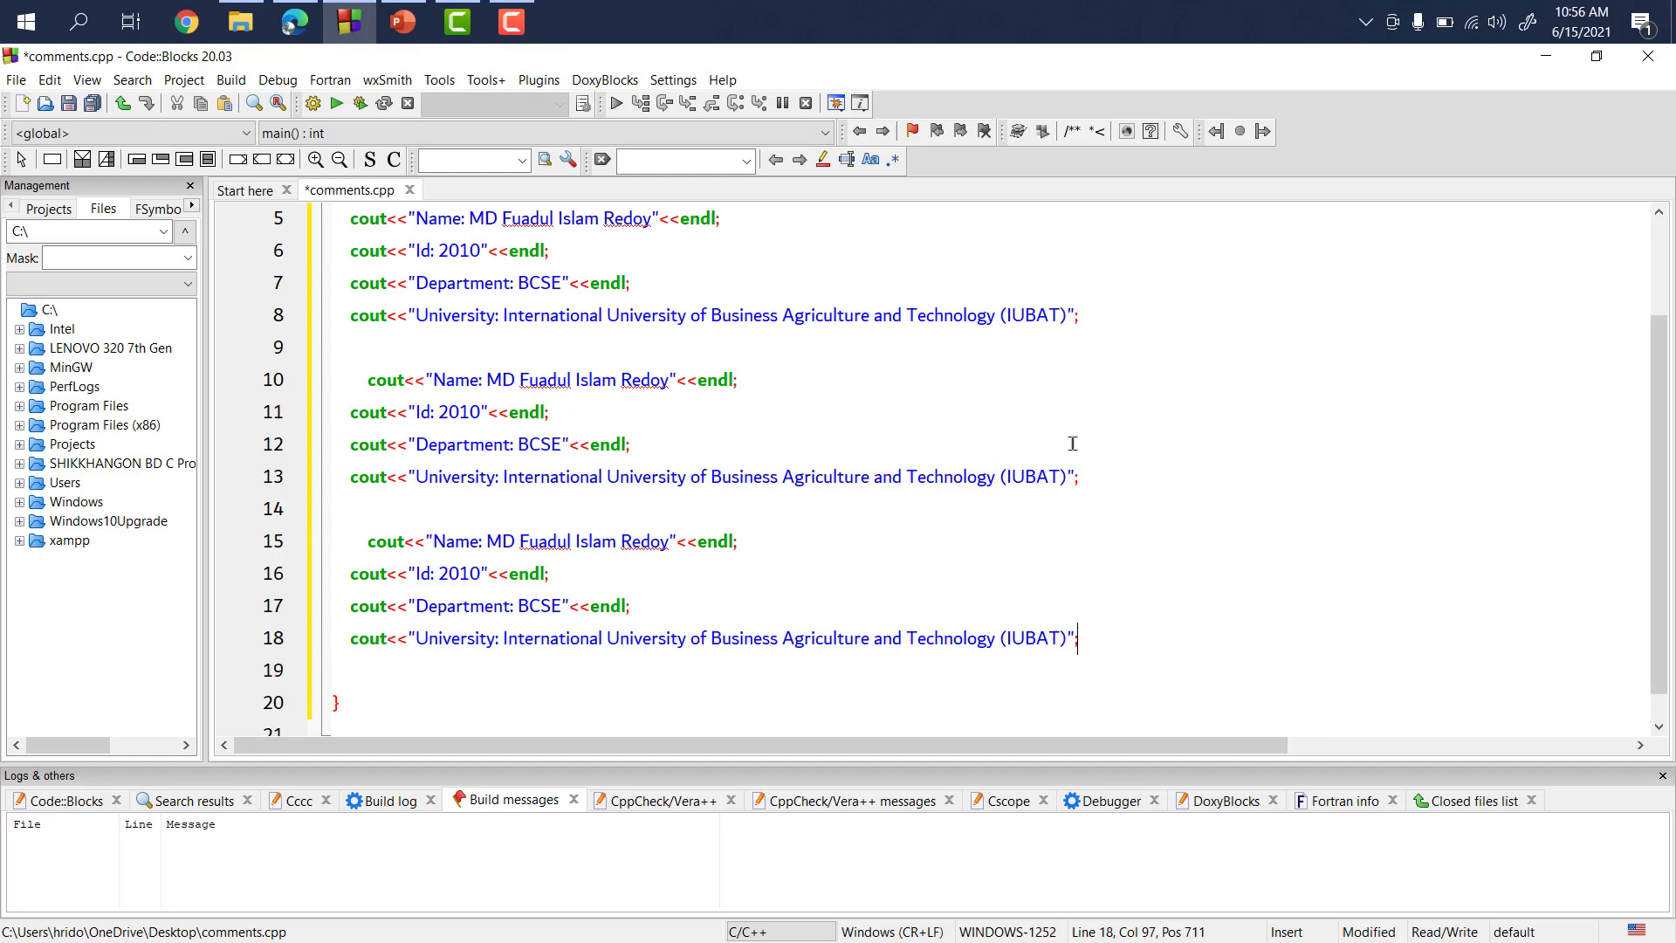
scroll(748, 393, up, 2)
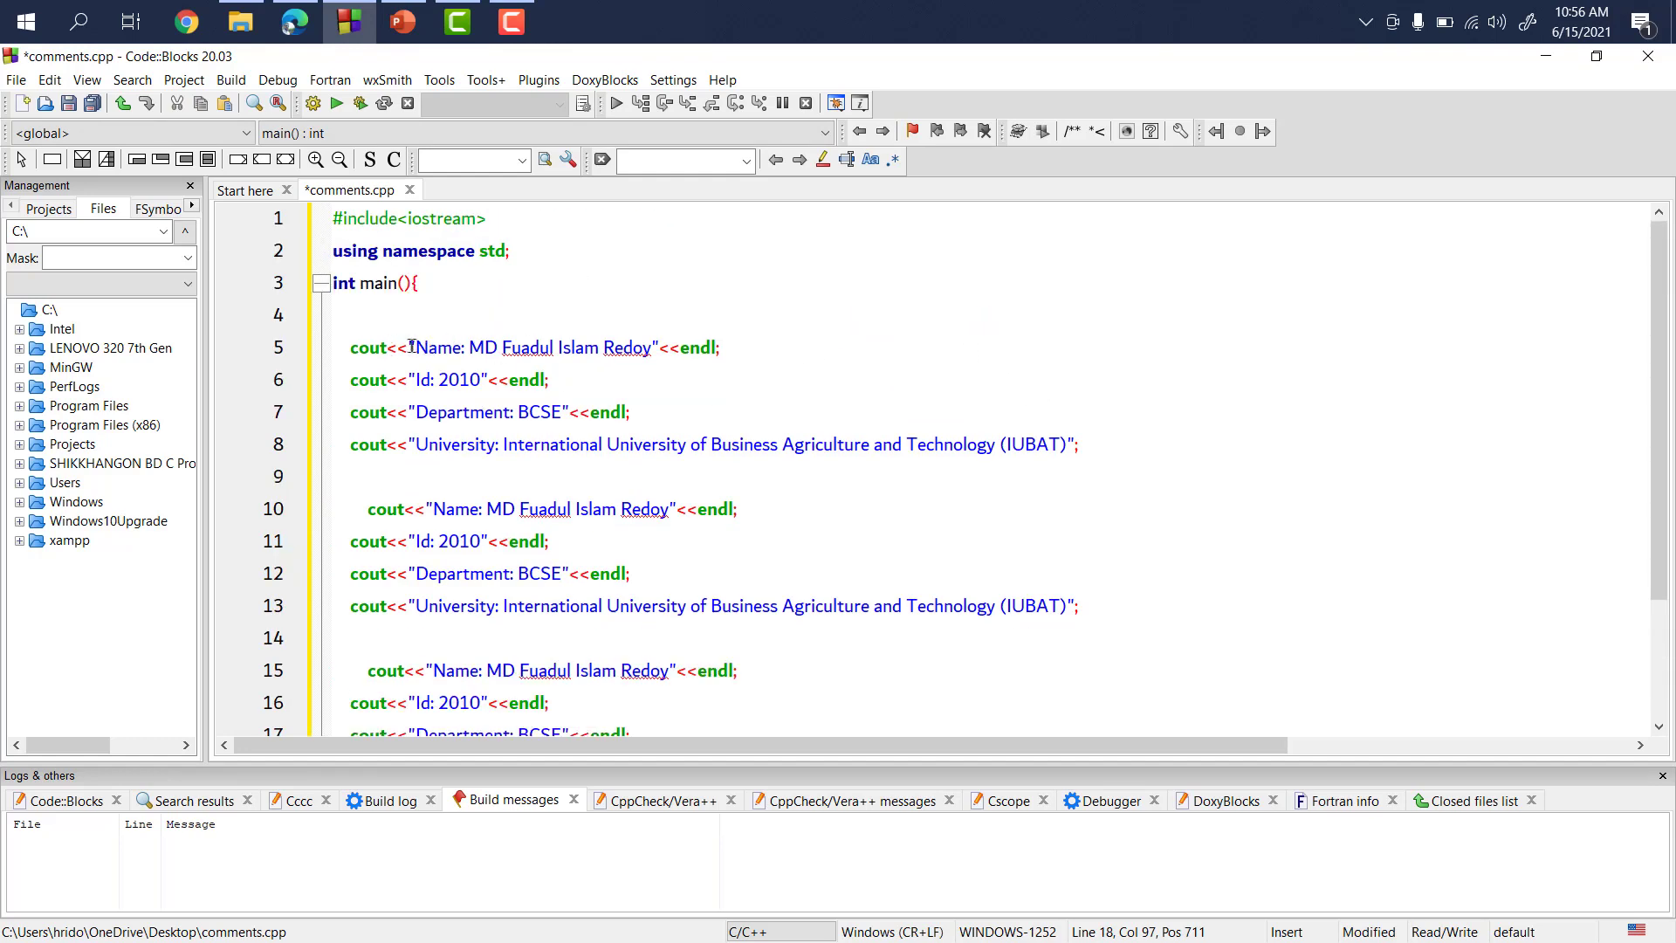
Step: Highlight the second copy of the cout block, then return to the top of main
drag(369, 508, 692, 606)
scroll(691, 605, down, 2)
drag(368, 508, 628, 572)
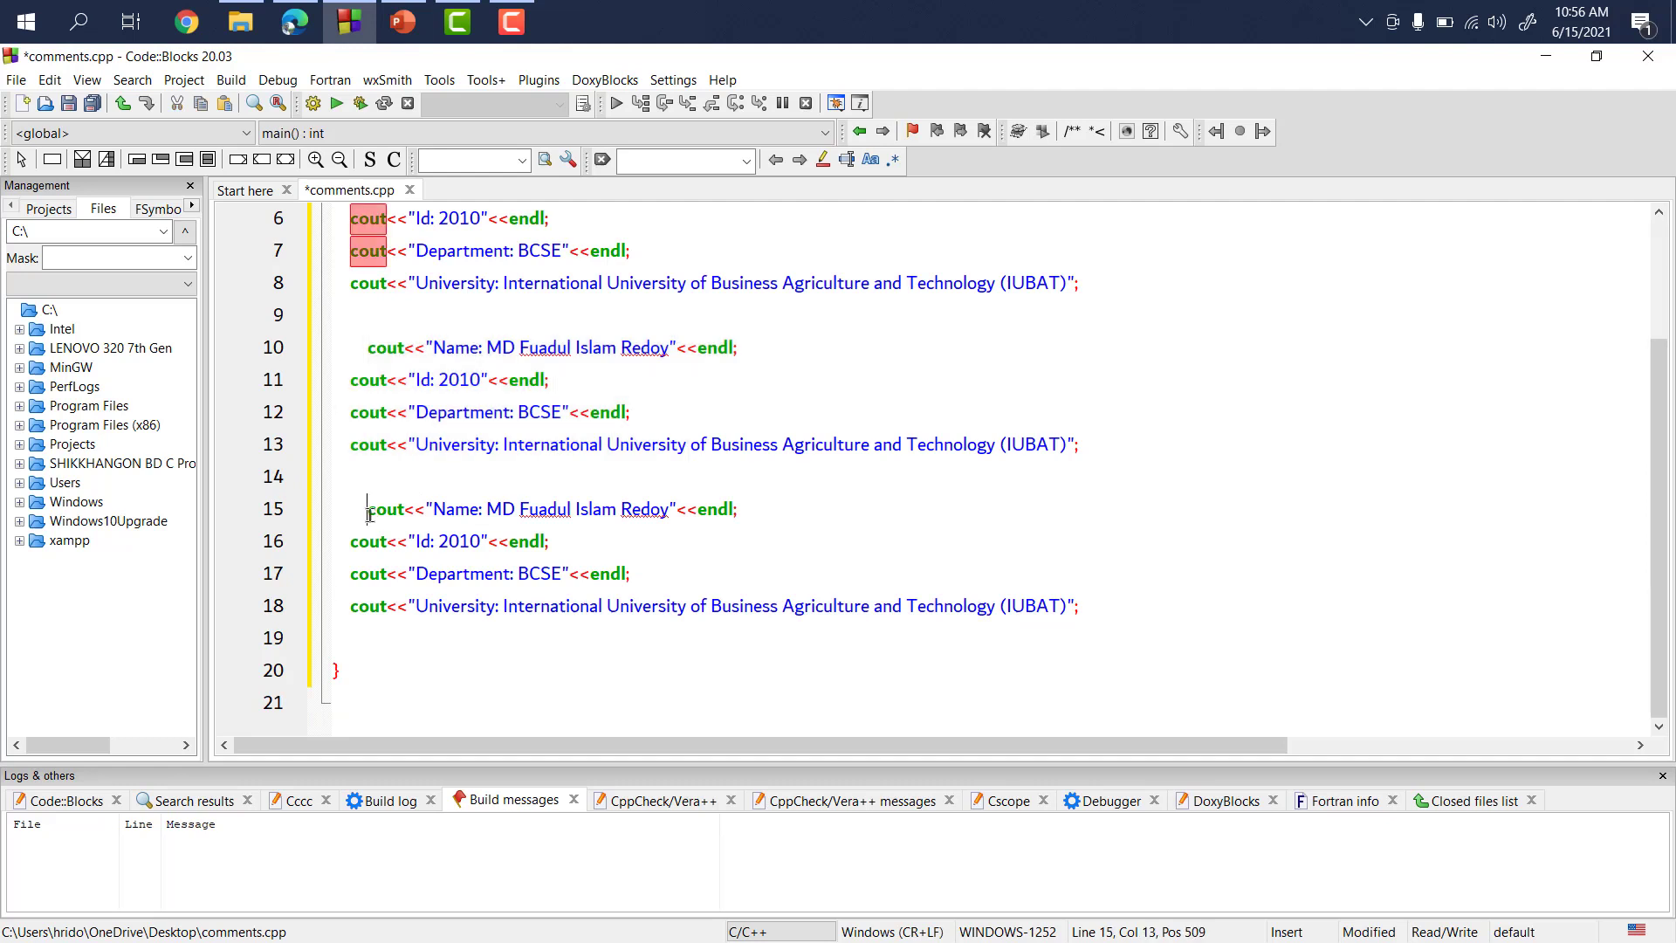
scroll(669, 561, up, 3)
click(407, 327)
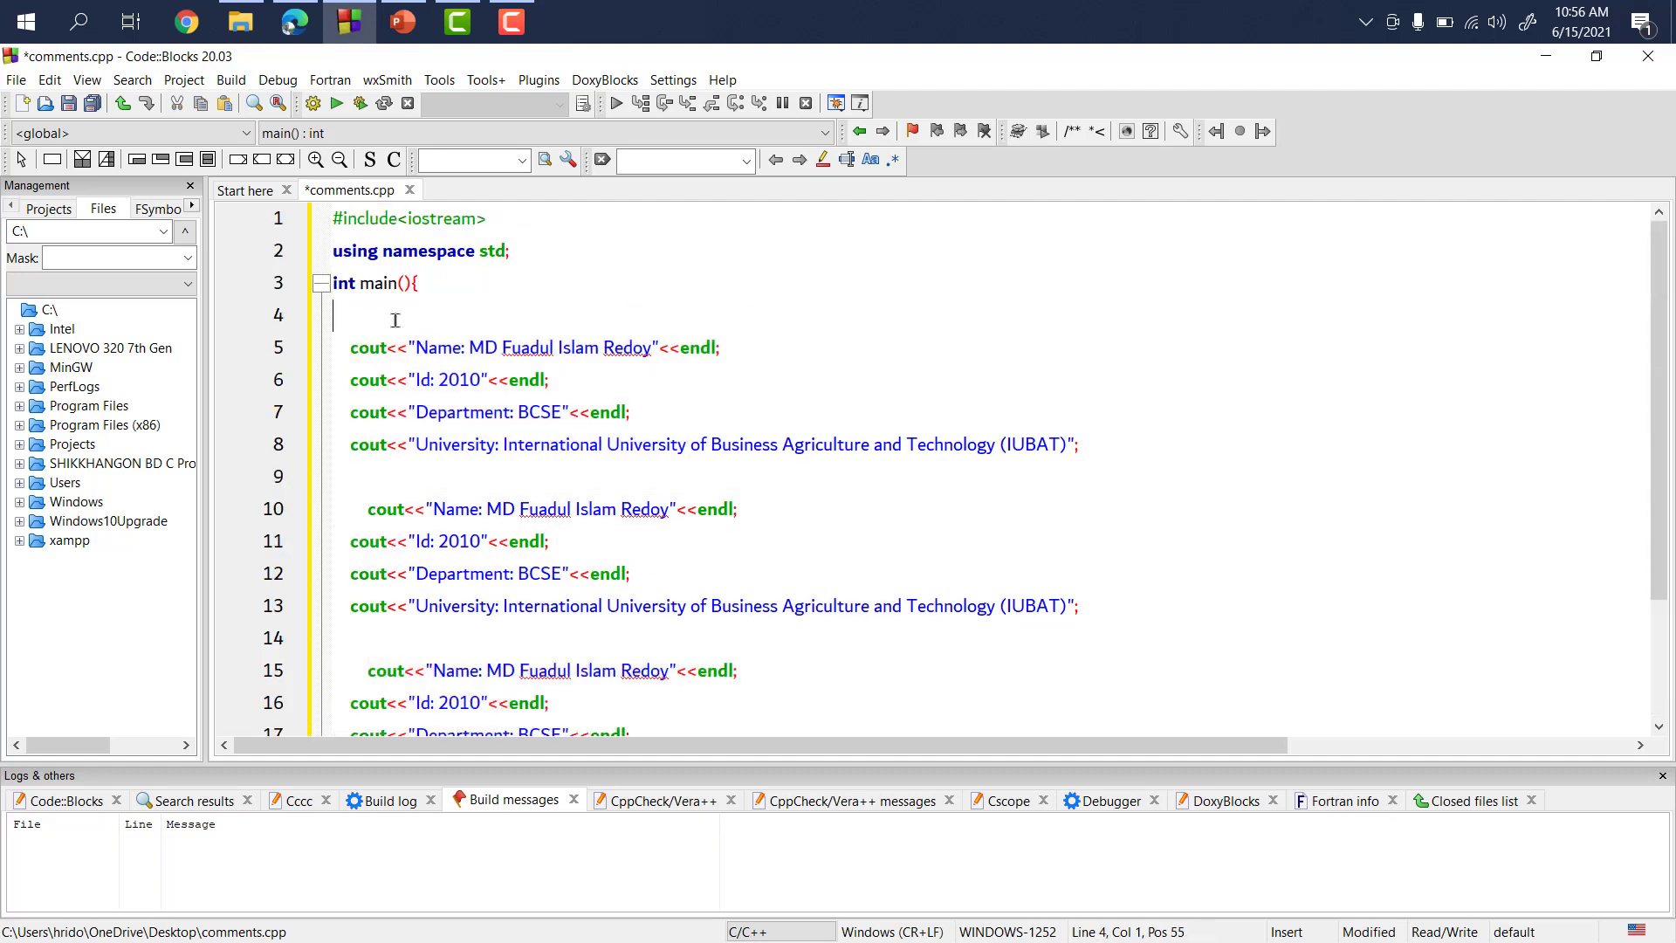
Step: Label the first block //my-info and the second //my friend-1
key(Return)
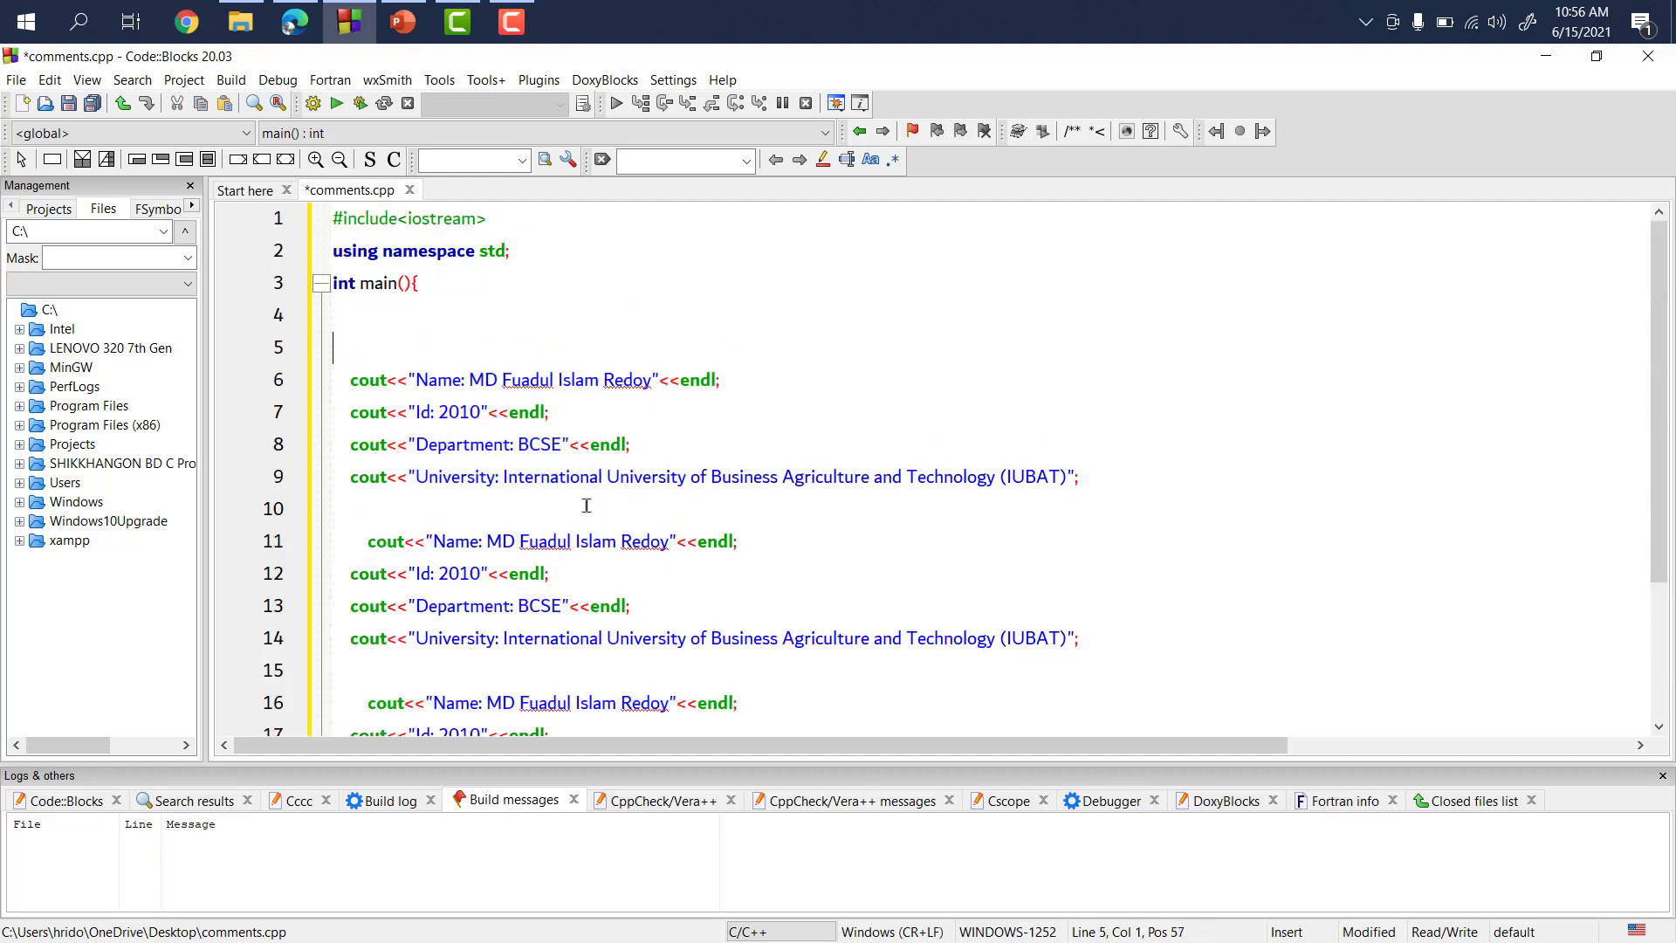
text(//my-)
text(info)
click(608, 513)
key(Return)
text(//m)
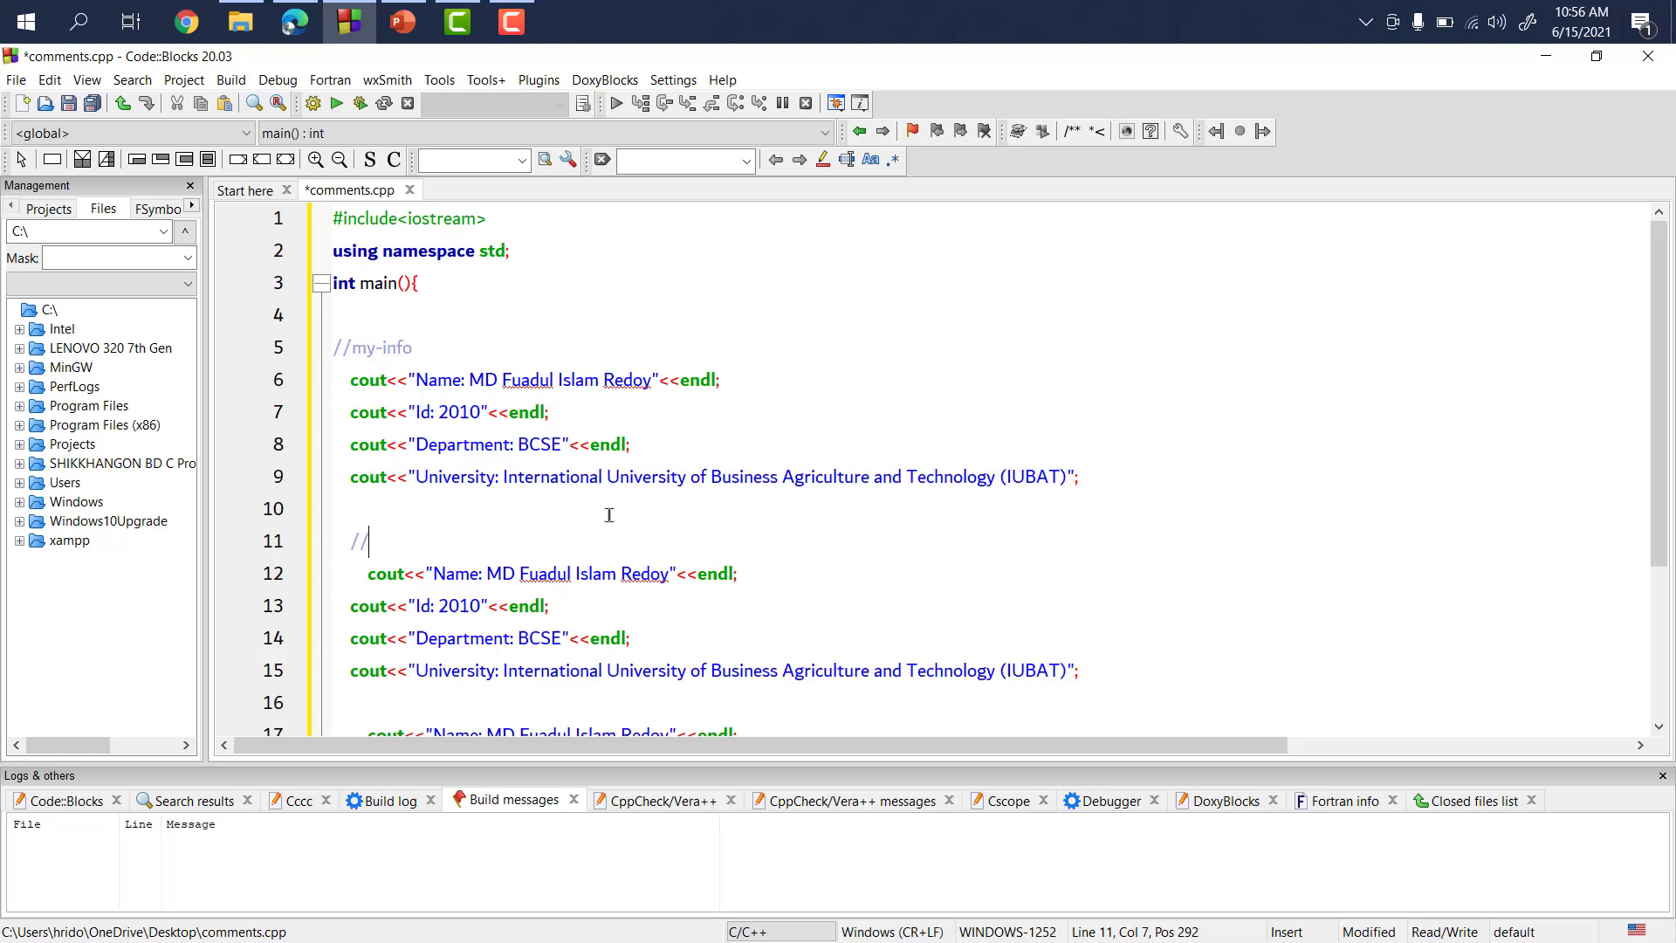
text(yfrie)
text(nd)
text(-1)
drag(459, 540, 334, 541)
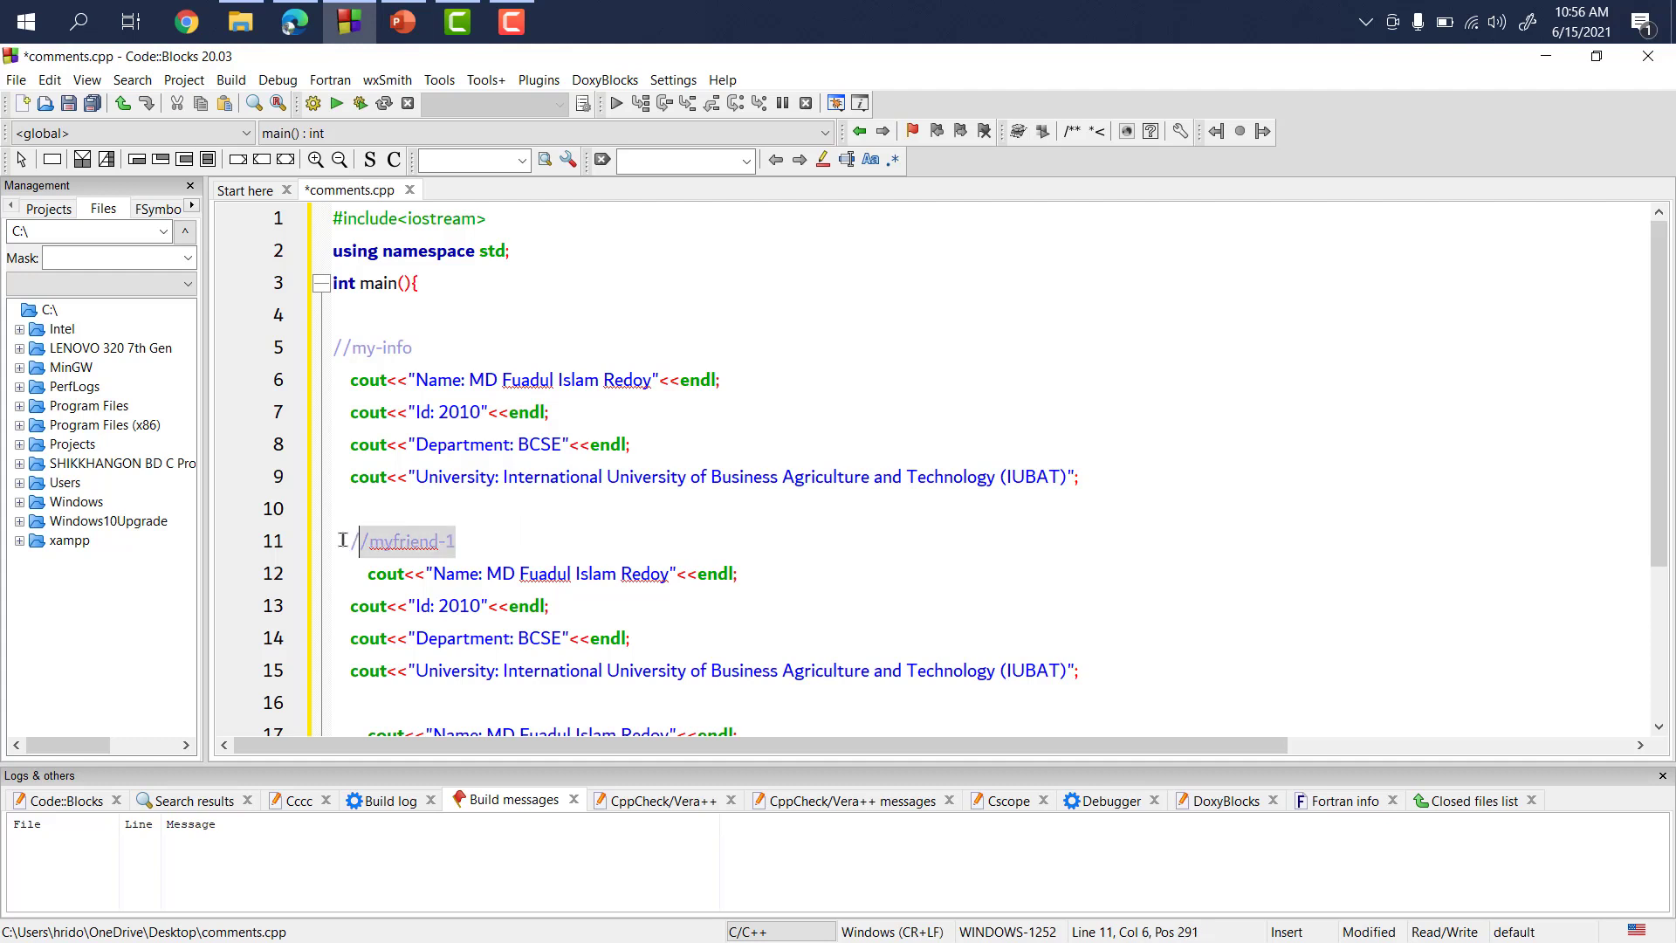
click(393, 541)
scroll(393, 540, down, 3)
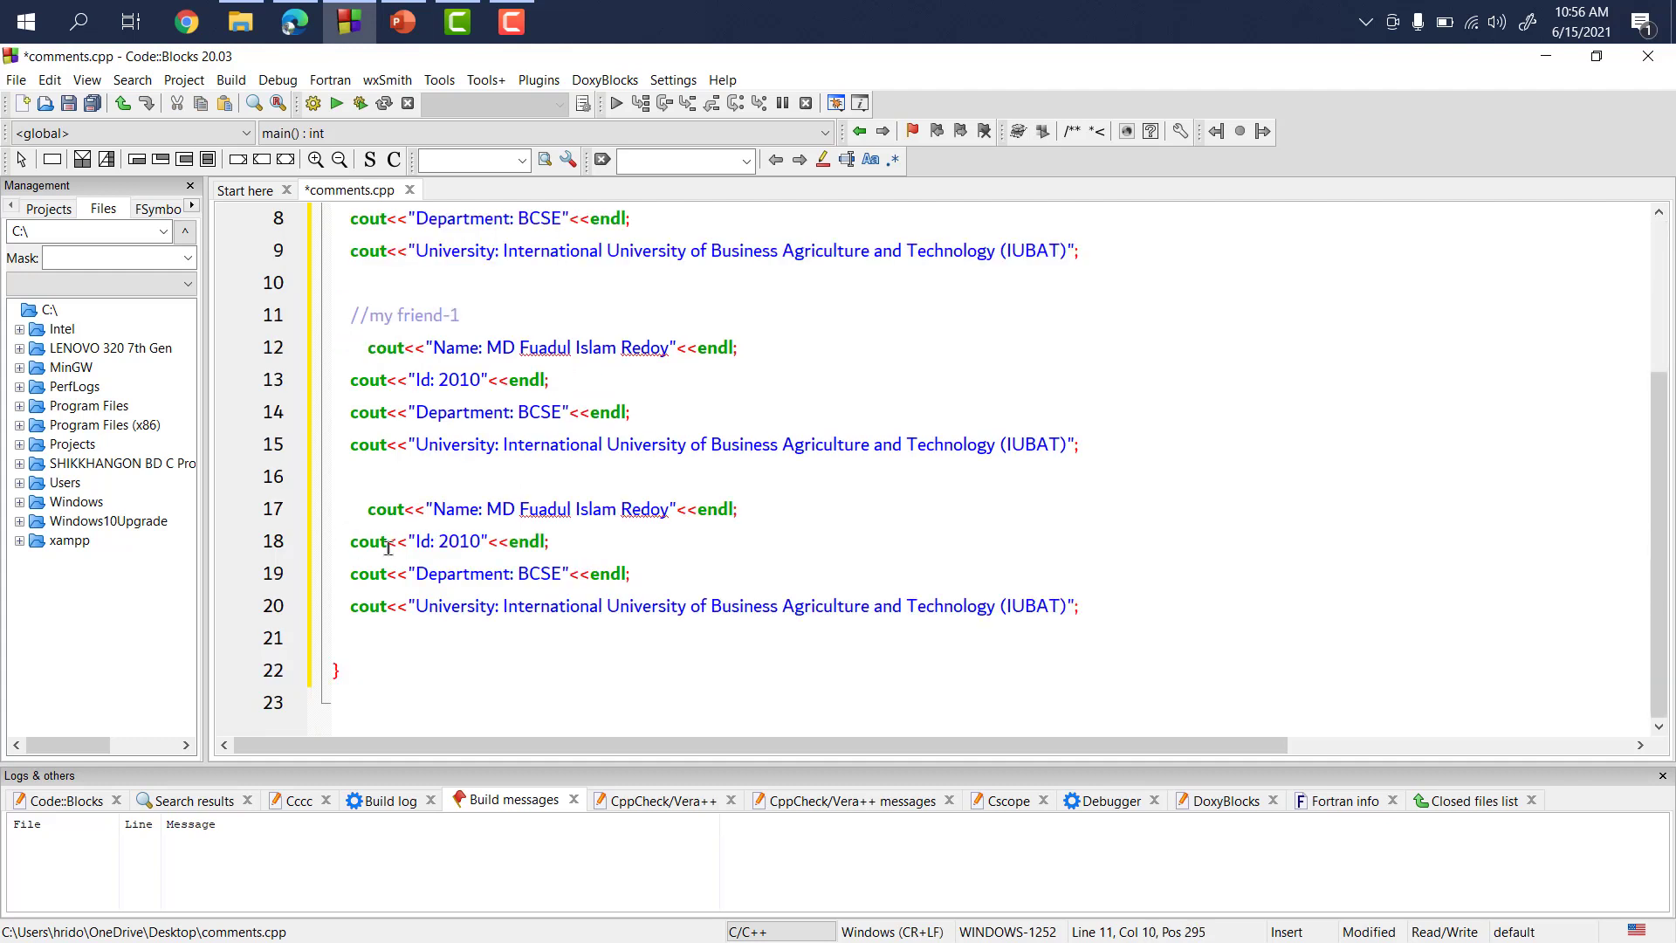
Step: Paste the friend-1 comment above the third block and change it to //my friend-2
click(410, 479)
key(Return)
key(ctrl+v)
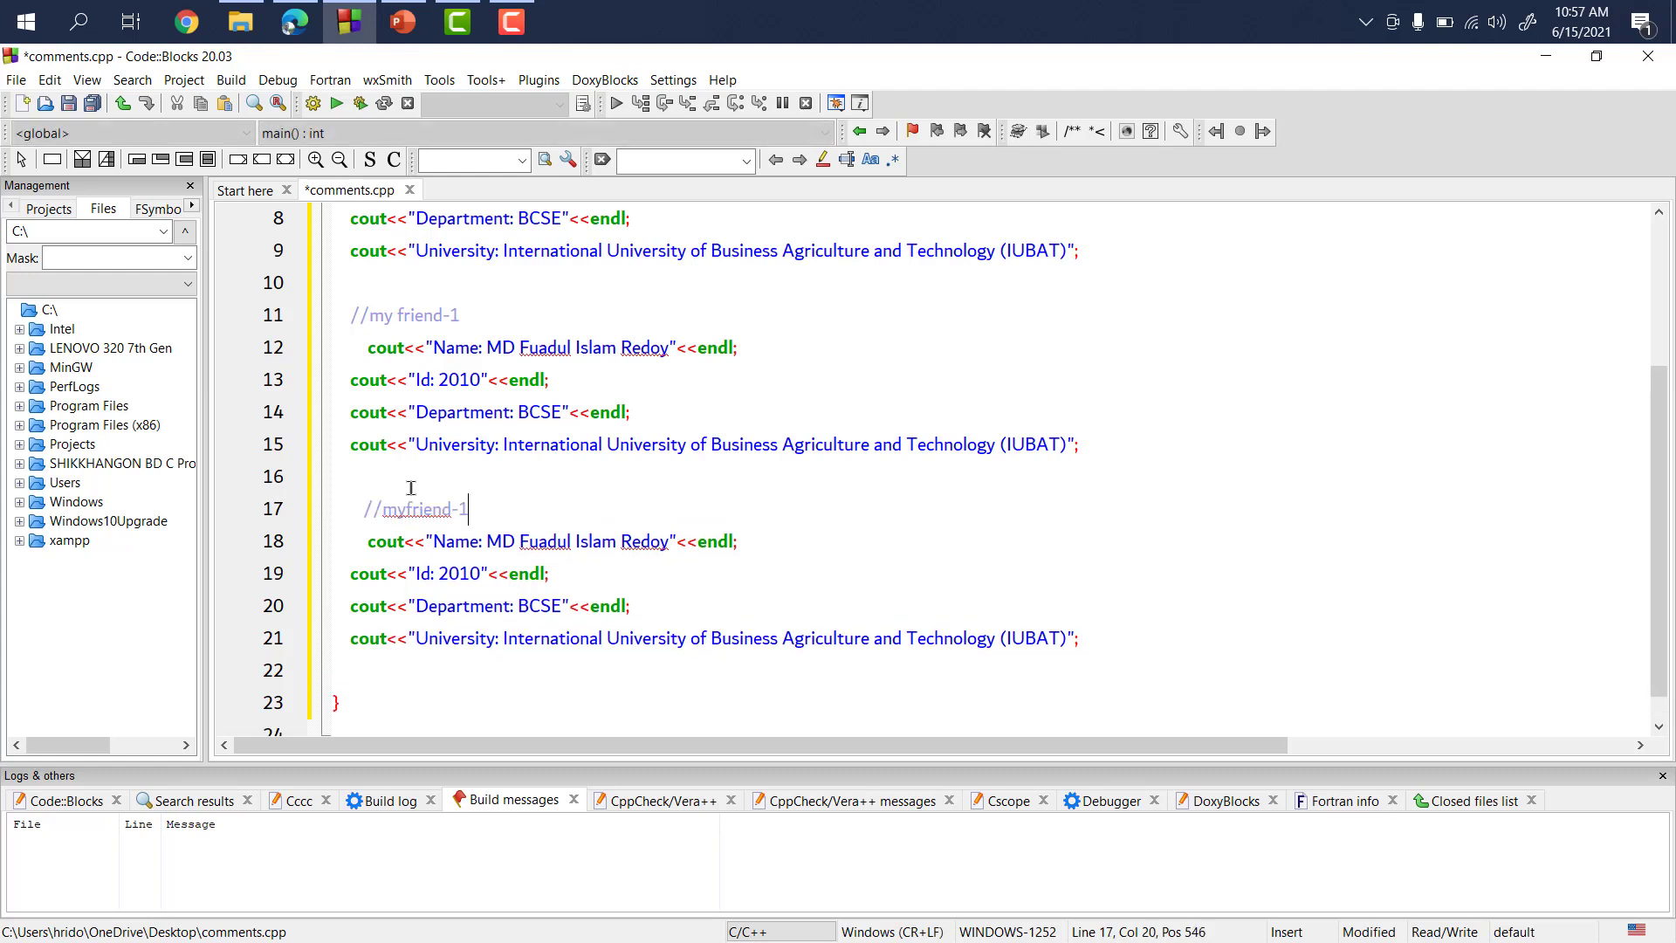
click(410, 508)
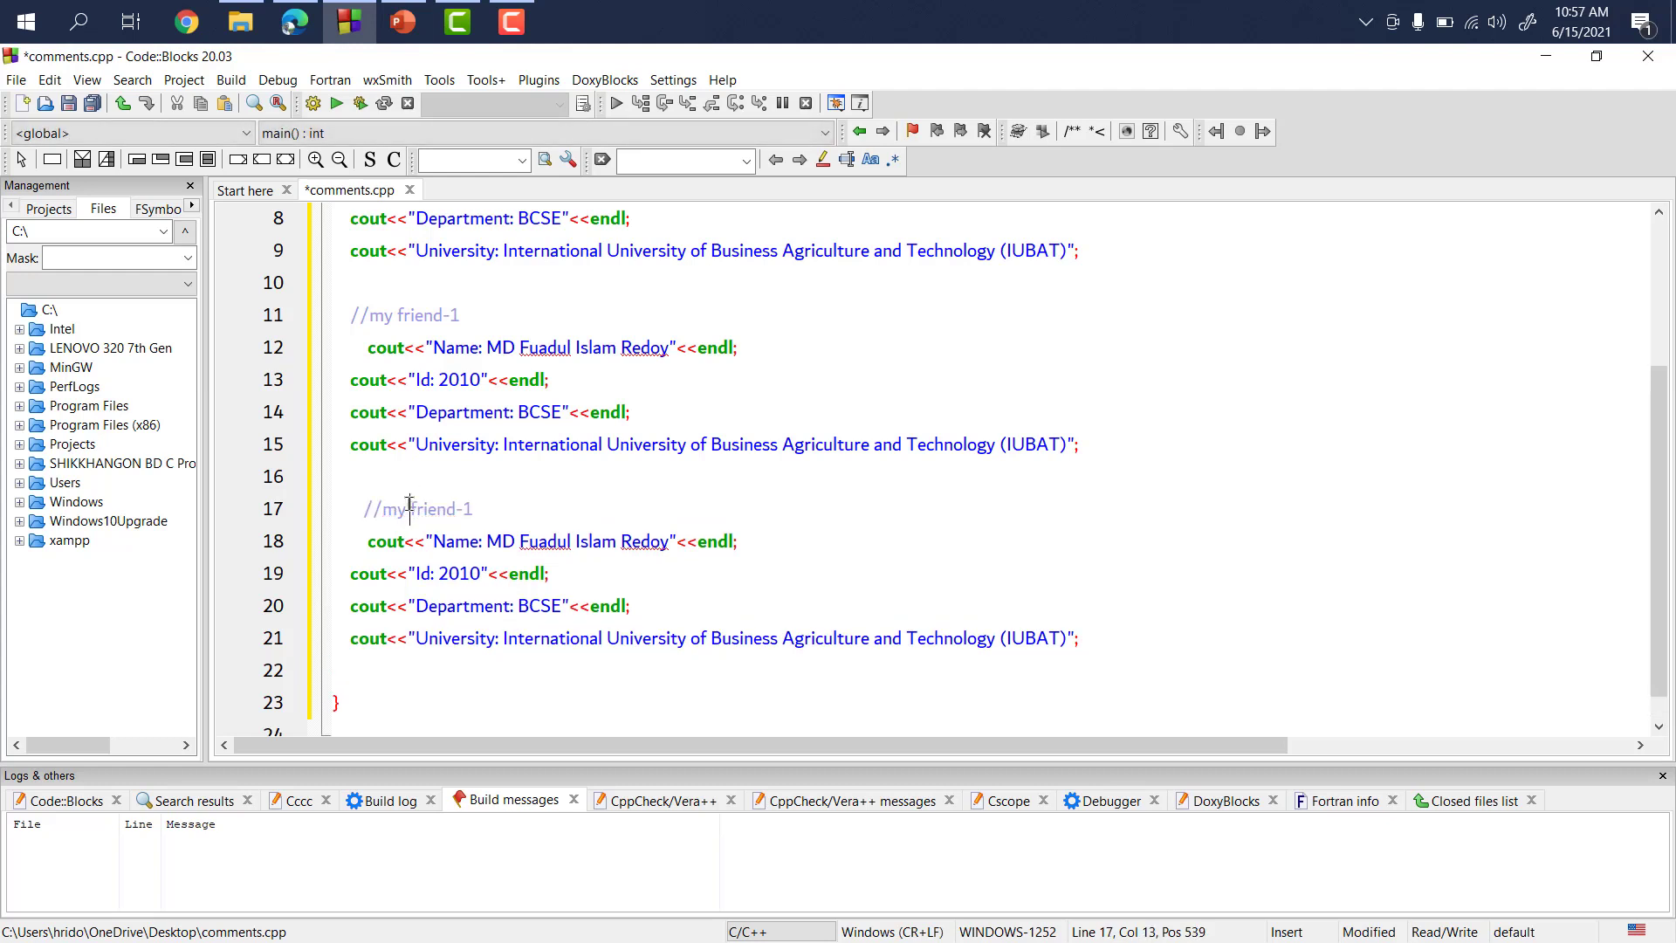
click(512, 501)
key(BackSpace)
text(2)
scroll(609, 460, up, 3)
Step: Highlight the first block's lines and the //my-info comment to review them
click(460, 356)
drag(821, 461, 595, 416)
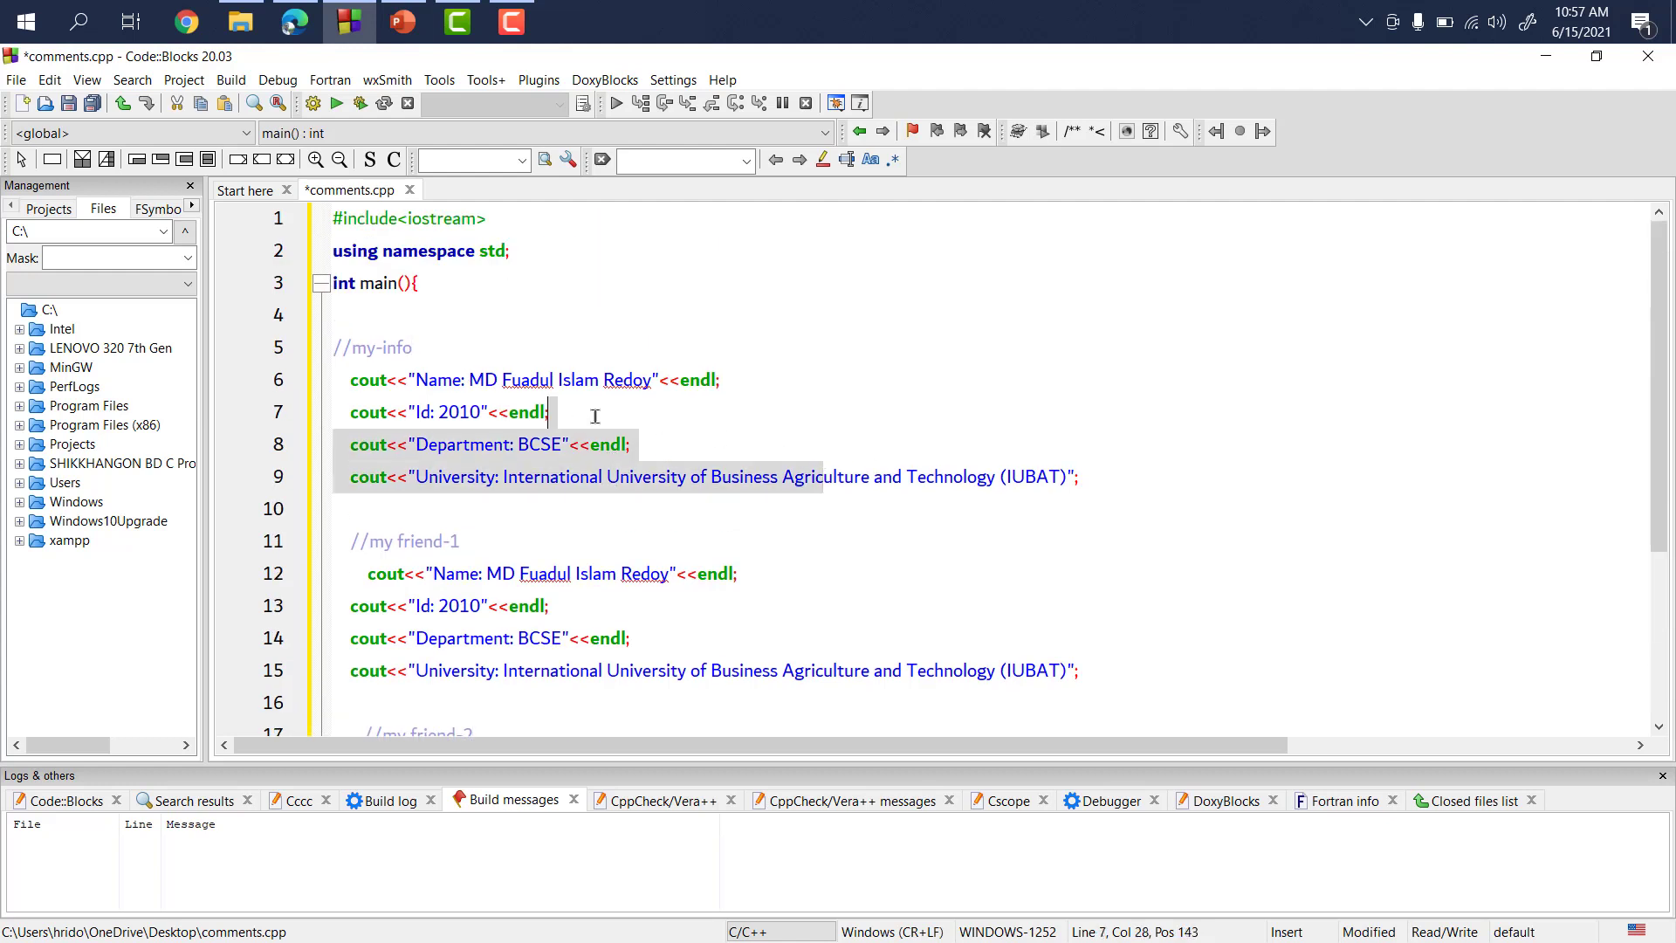
click(857, 504)
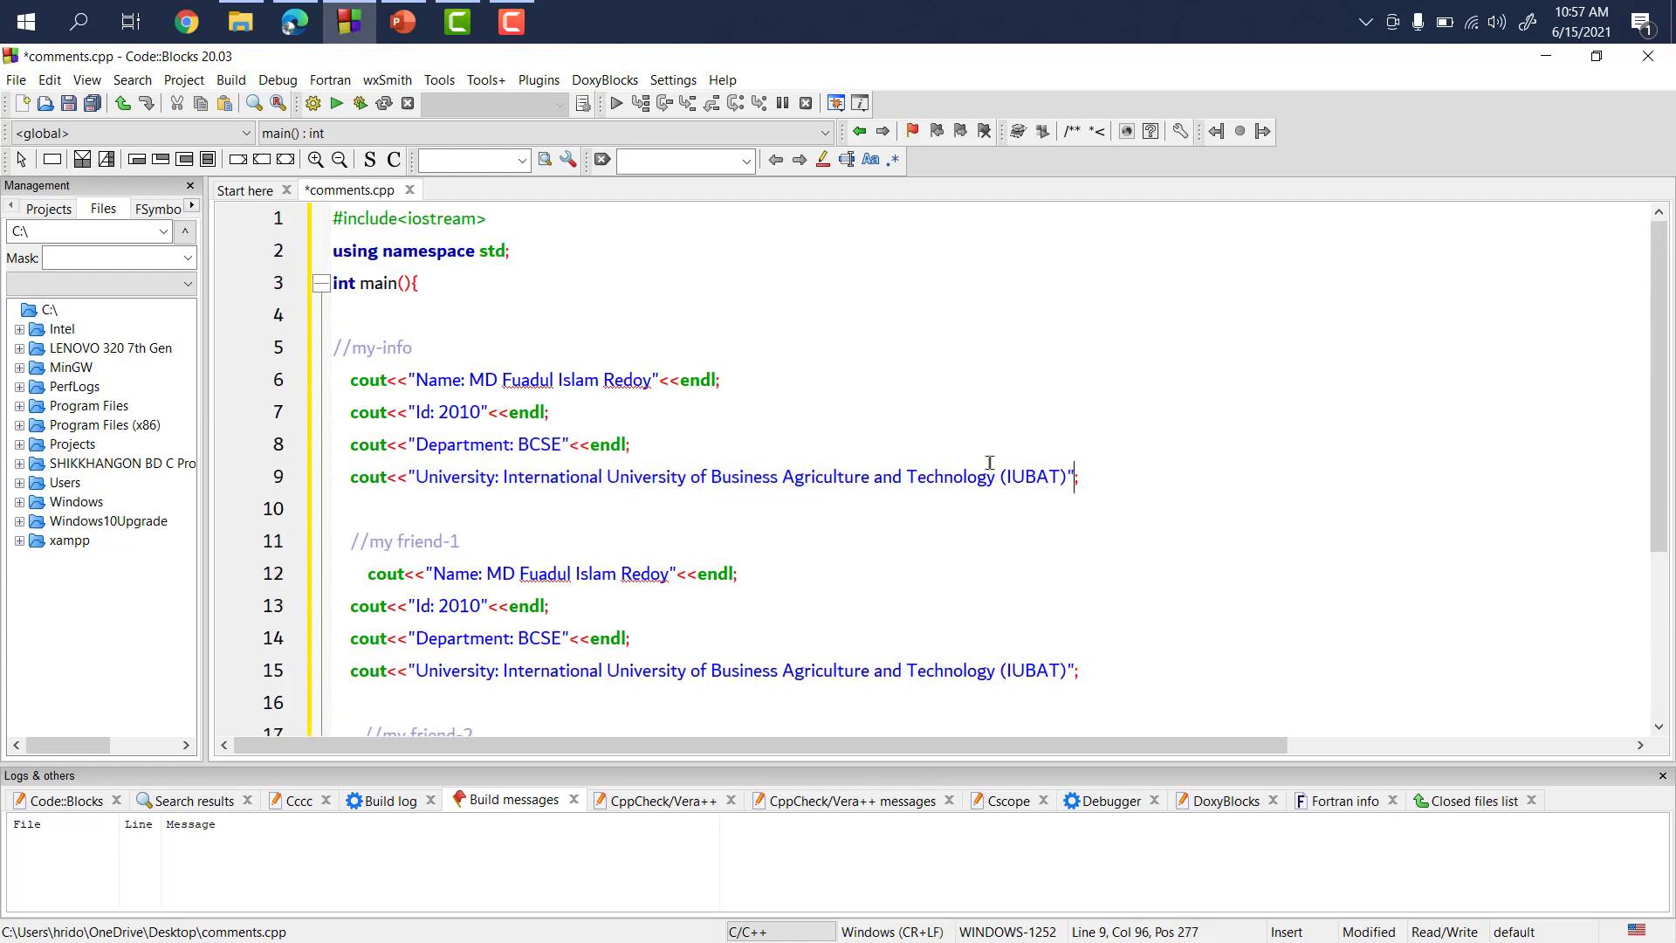
drag(1076, 477, 350, 461)
double_click(446, 340)
click(447, 339)
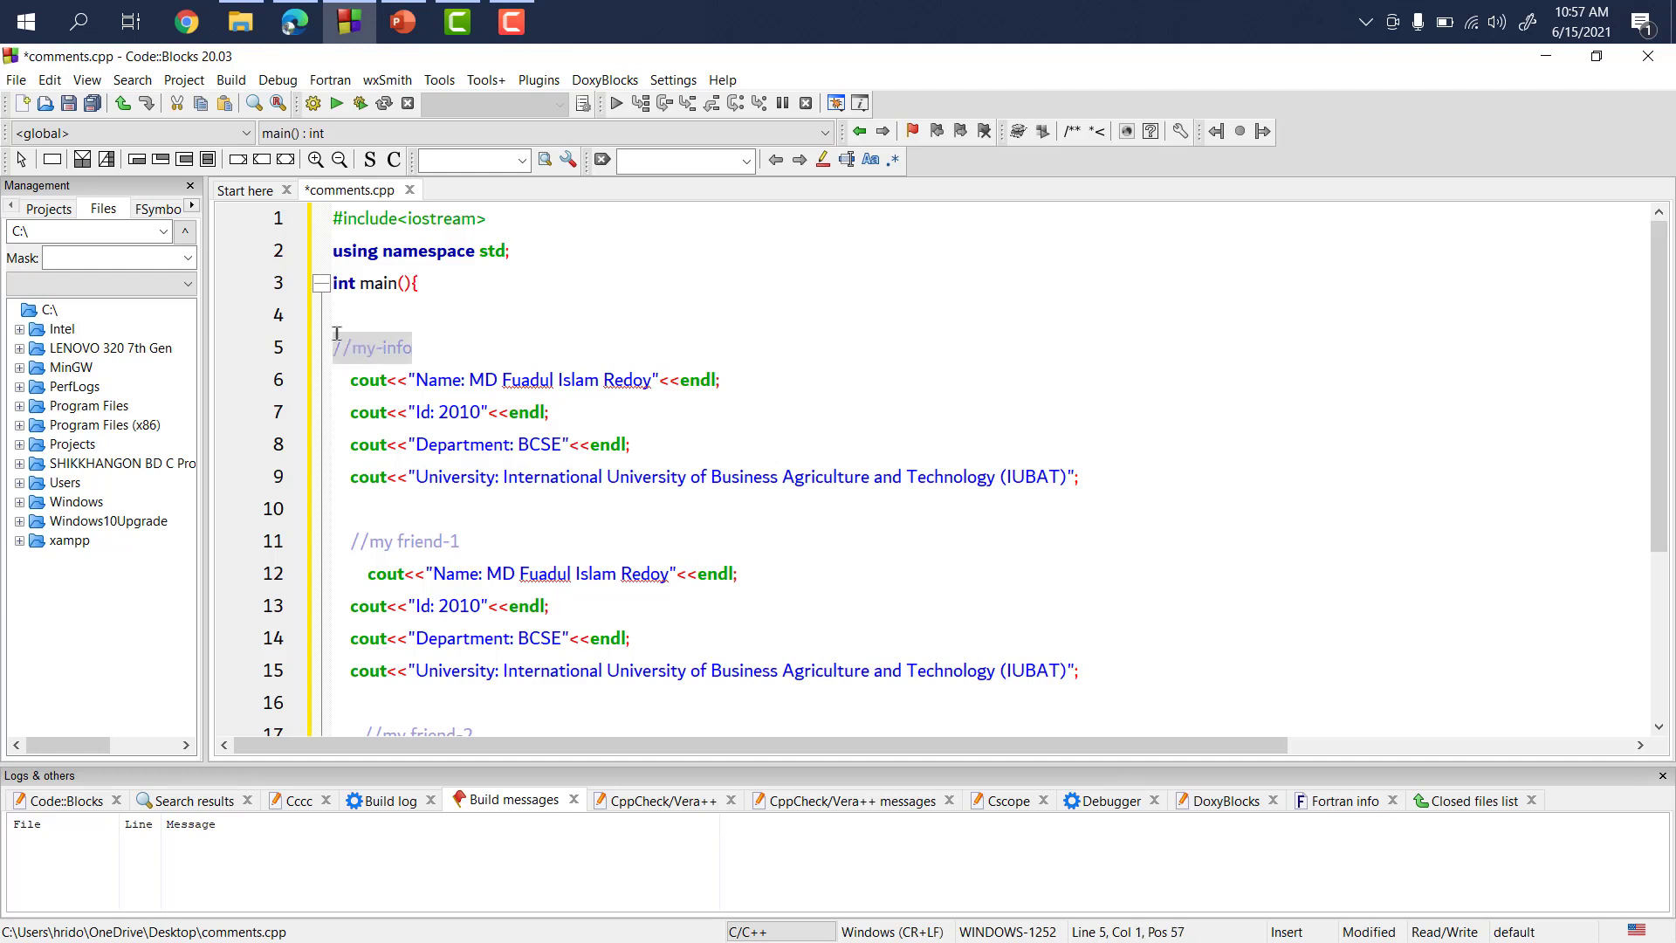
click(417, 348)
drag(417, 348, 333, 346)
drag(461, 541, 343, 540)
scroll(392, 541, down, 3)
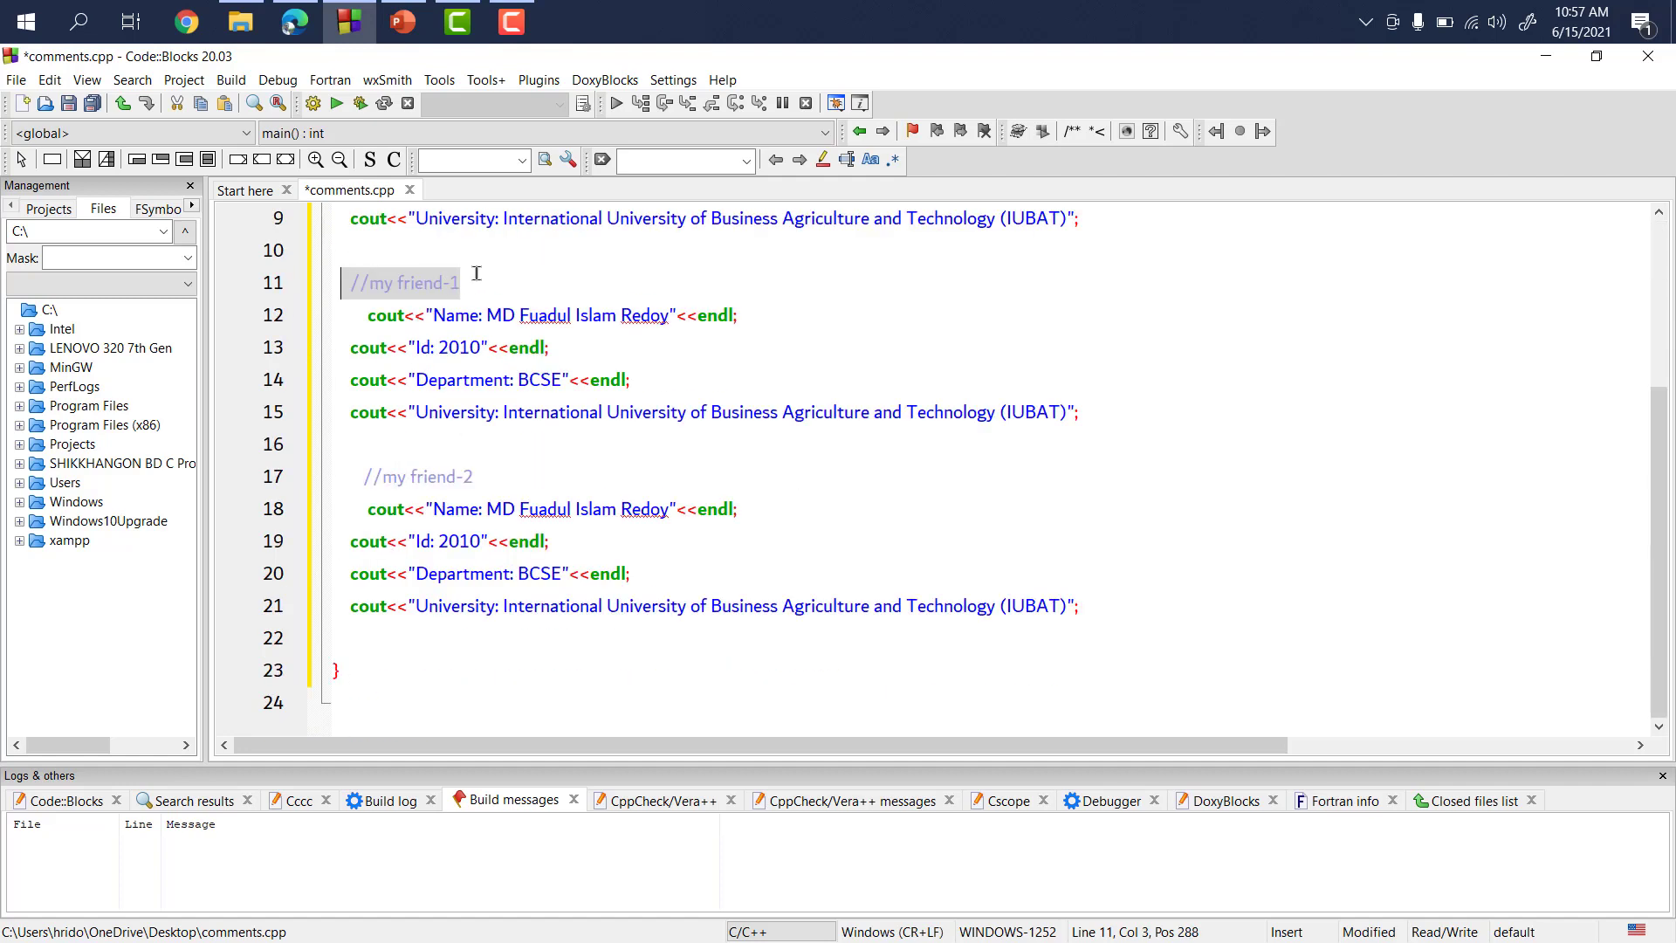
click(491, 478)
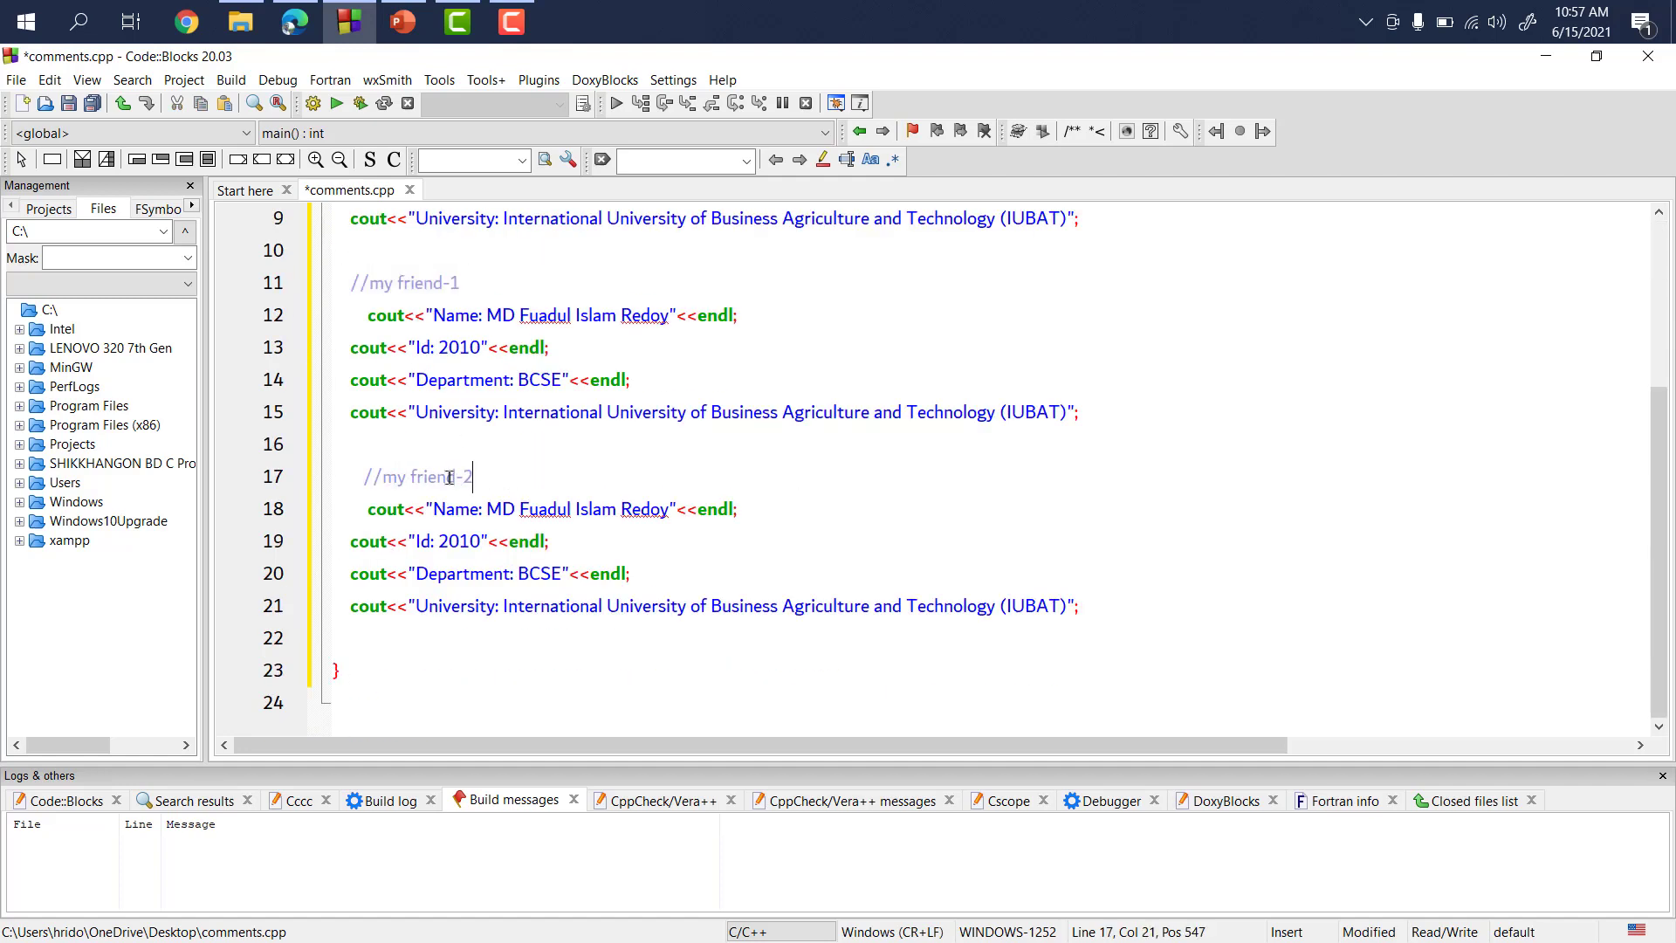
drag(472, 476, 349, 477)
scroll(504, 504, up, 2)
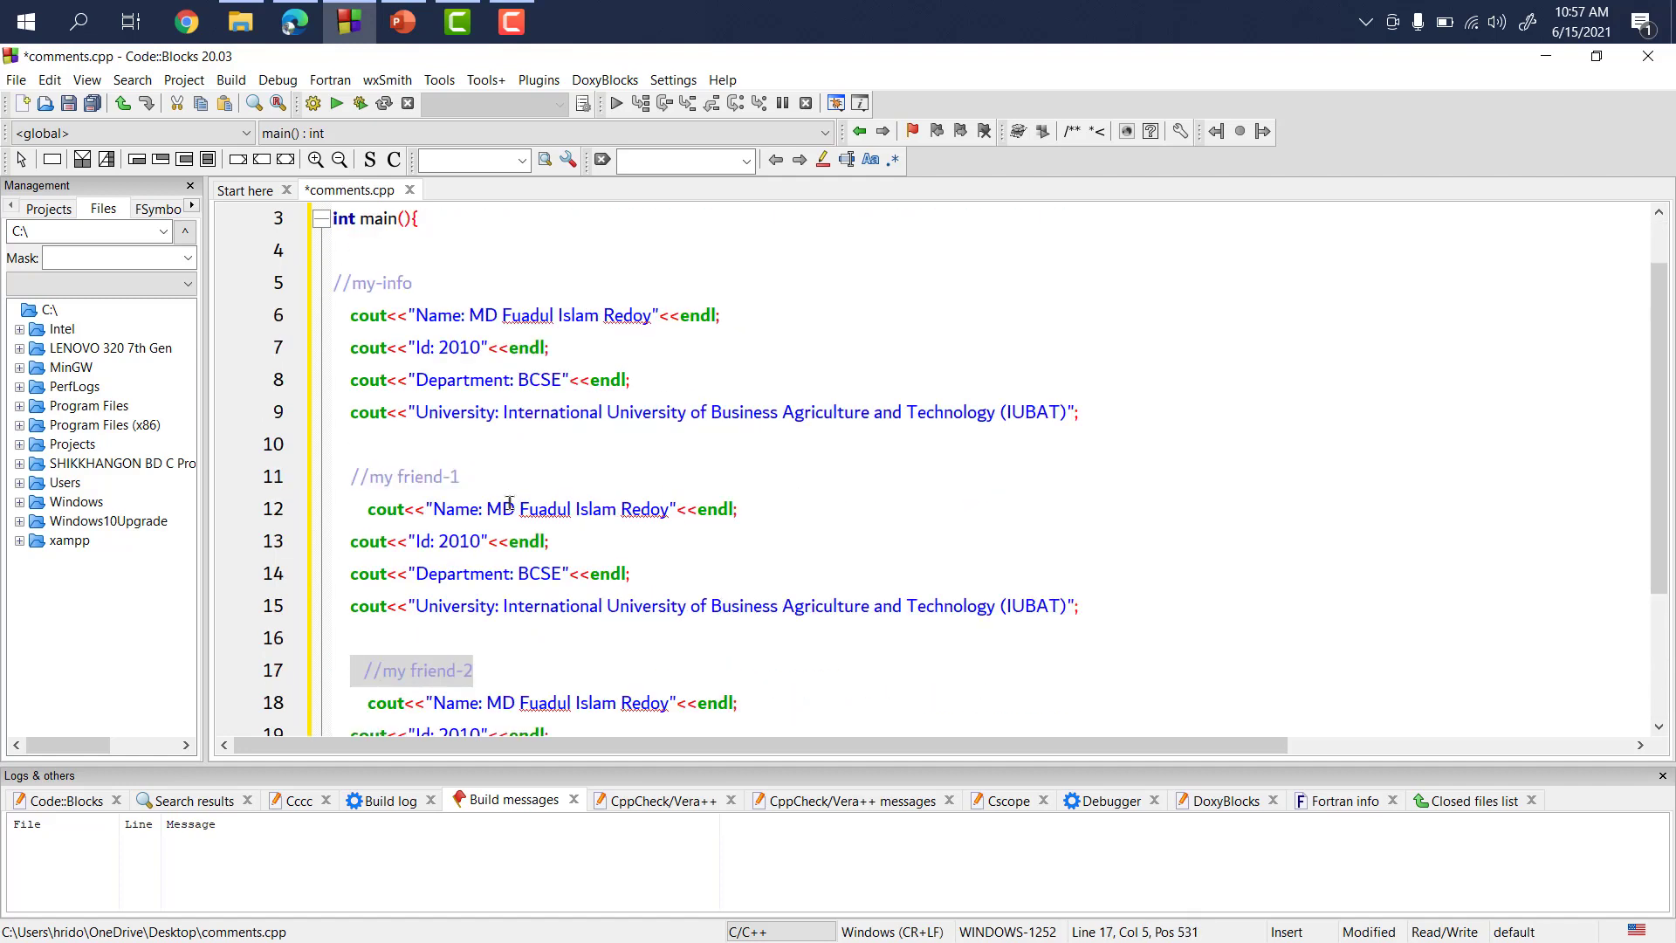
click(502, 455)
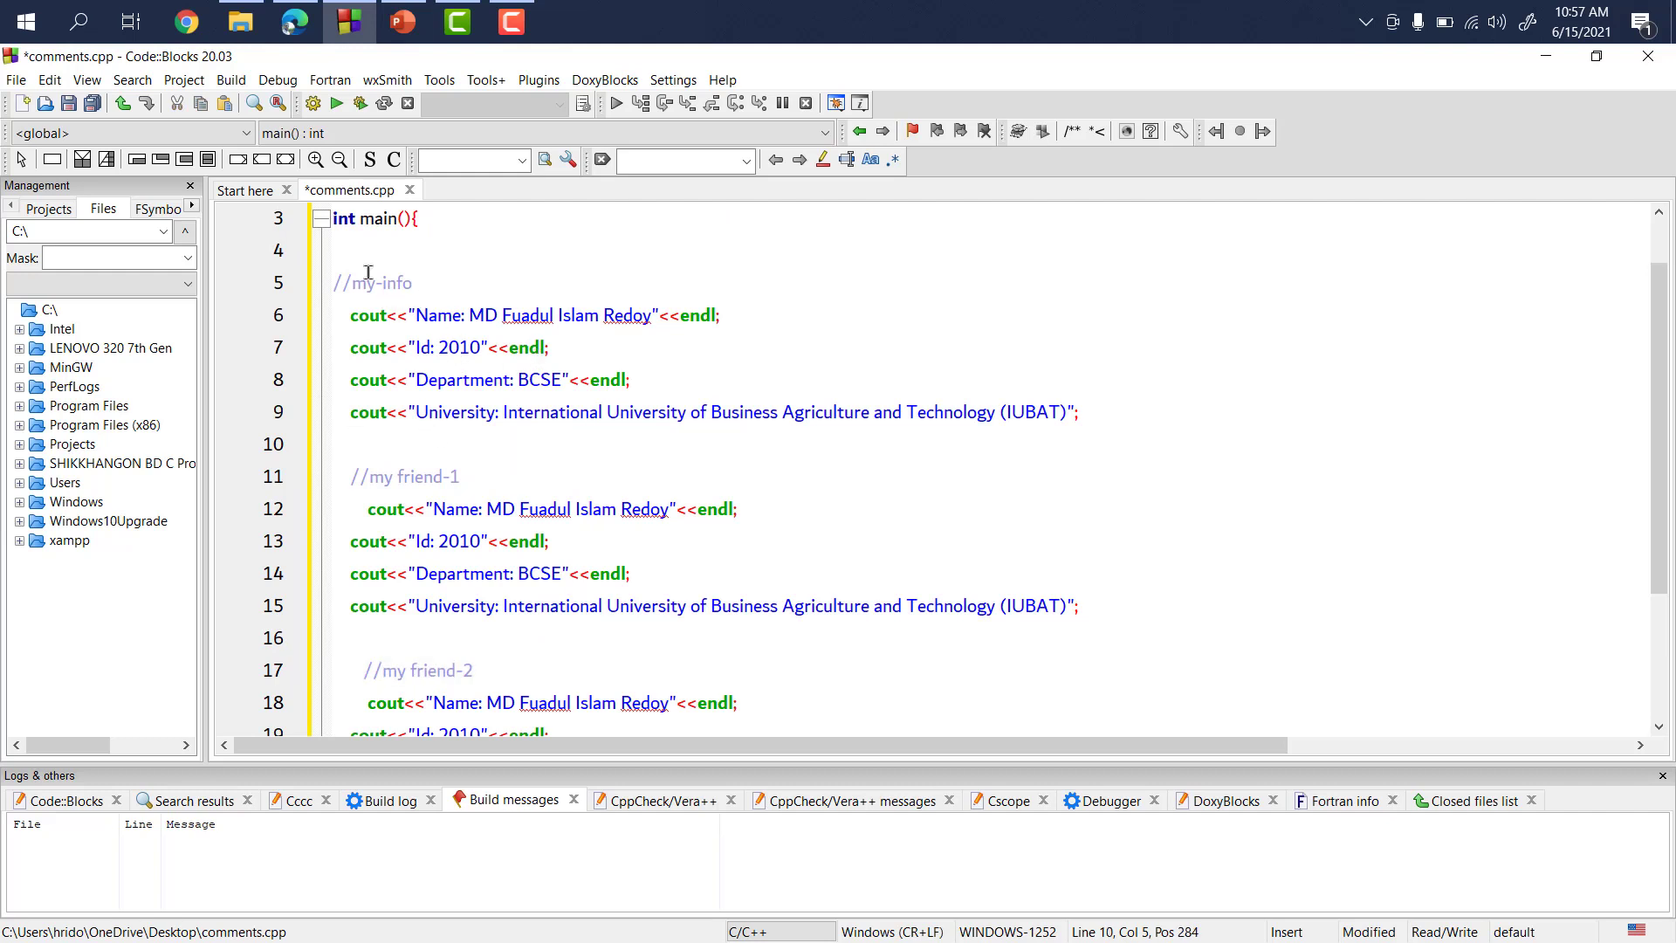
scroll(459, 328, up, 2)
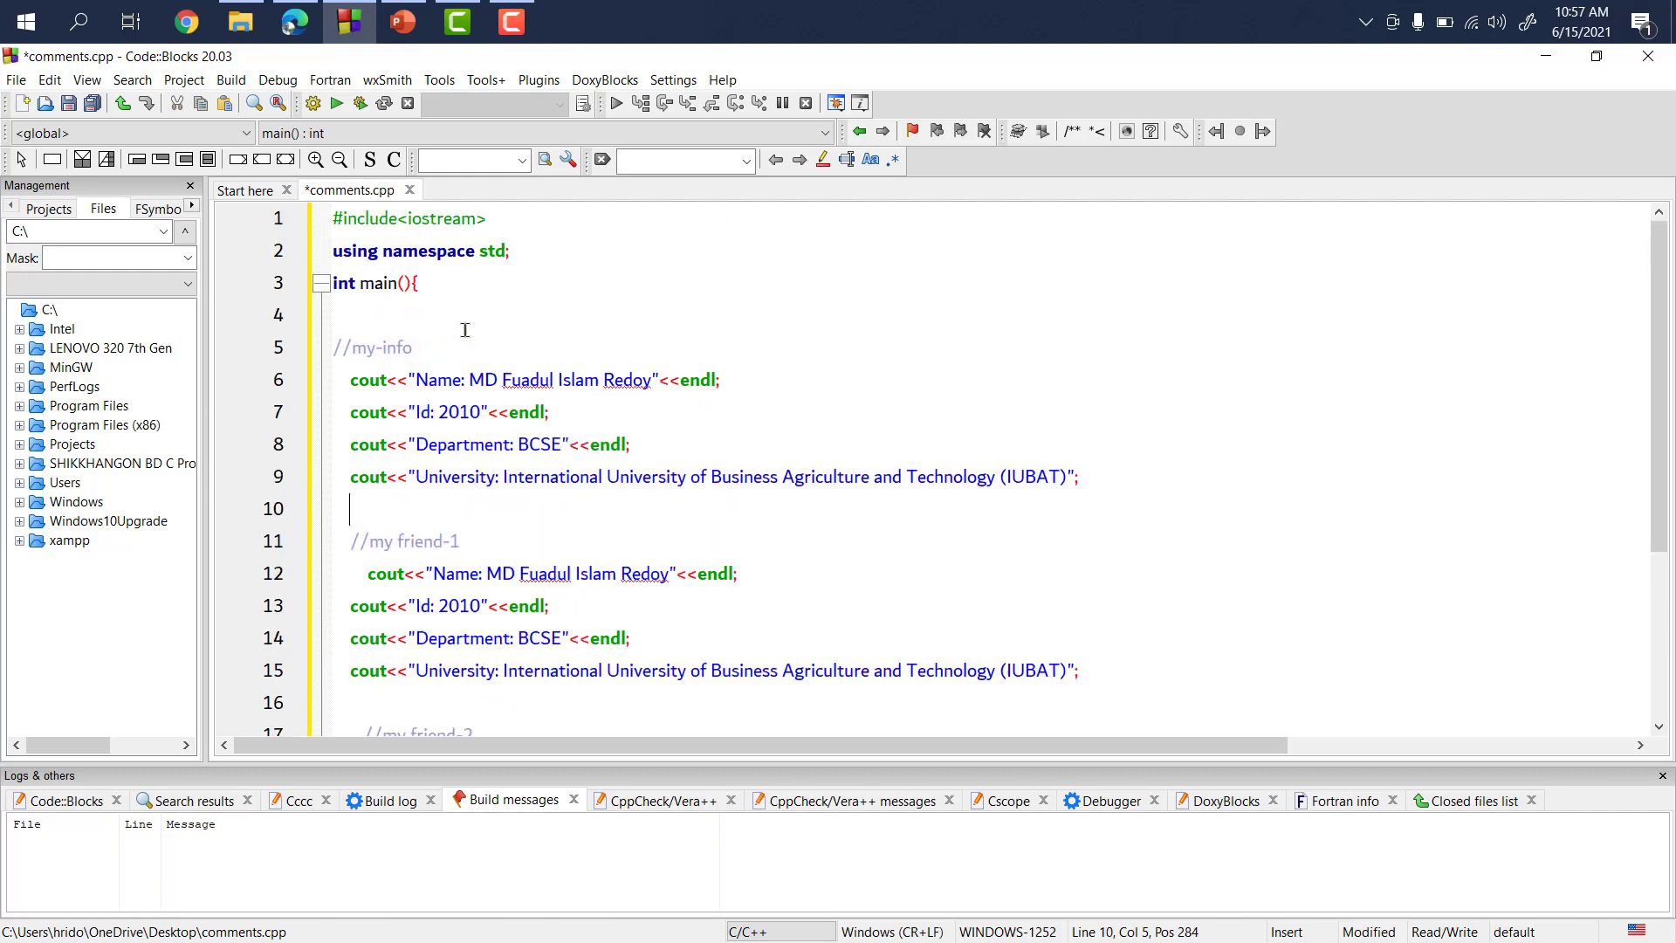
drag(414, 347, 333, 347)
click(437, 365)
click(447, 350)
click(546, 511)
key(shift+Up)
key(shift+Up)
key(shift+Up)
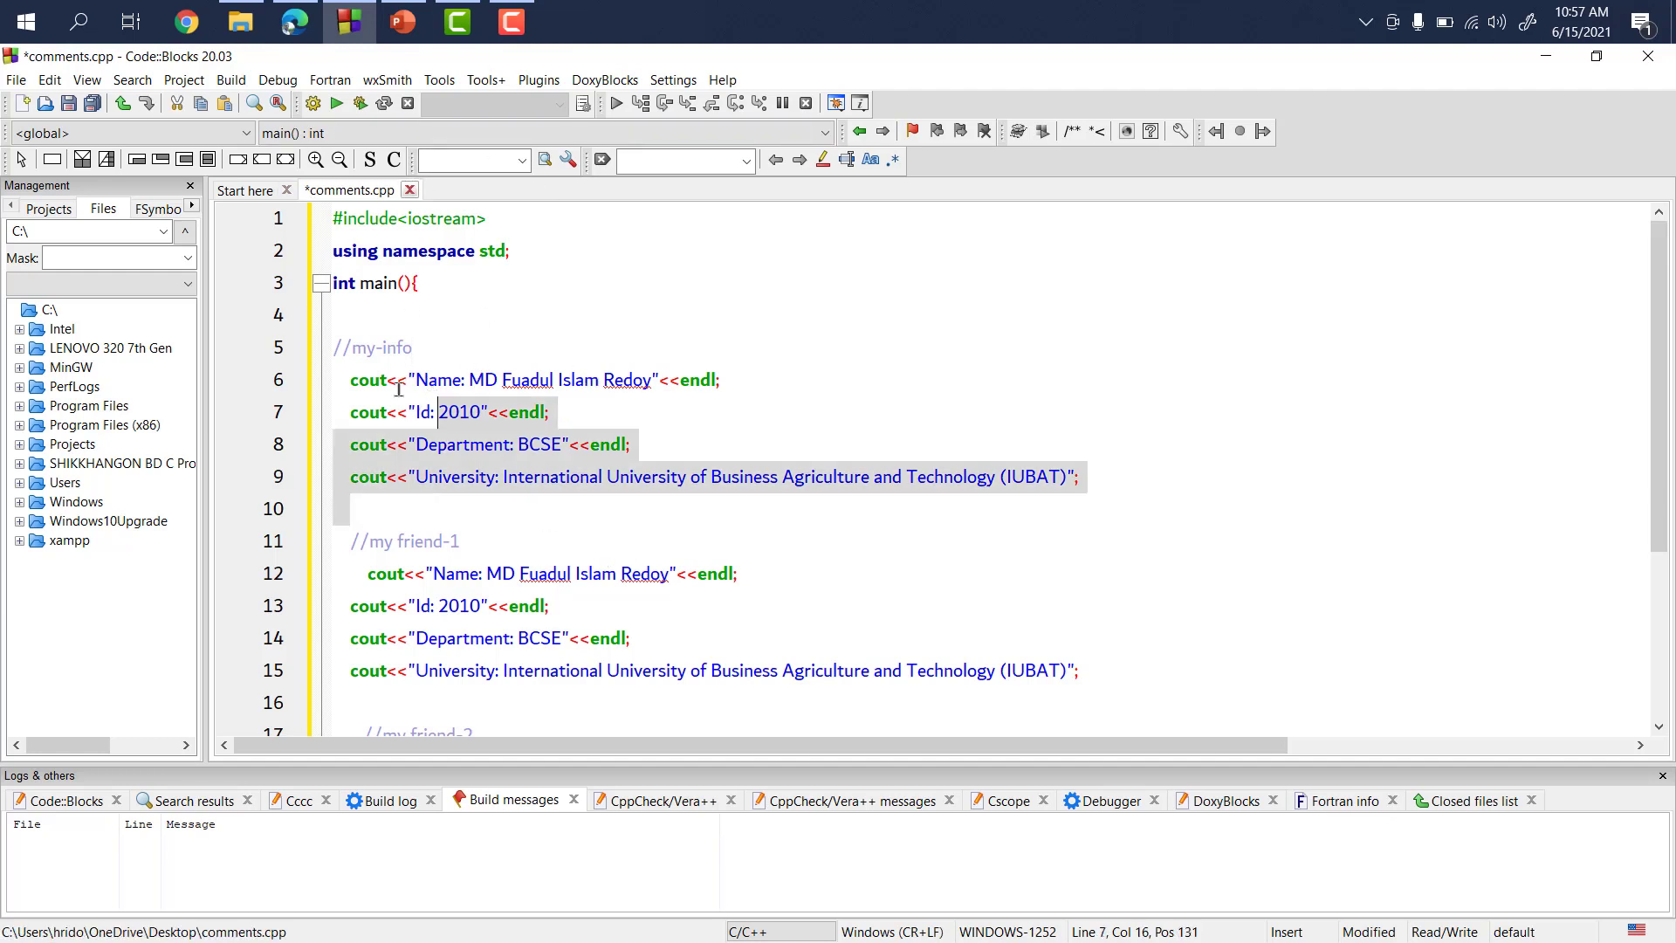
key(shift+Up)
scroll(530, 515, down, 5)
scroll(529, 515, up, 5)
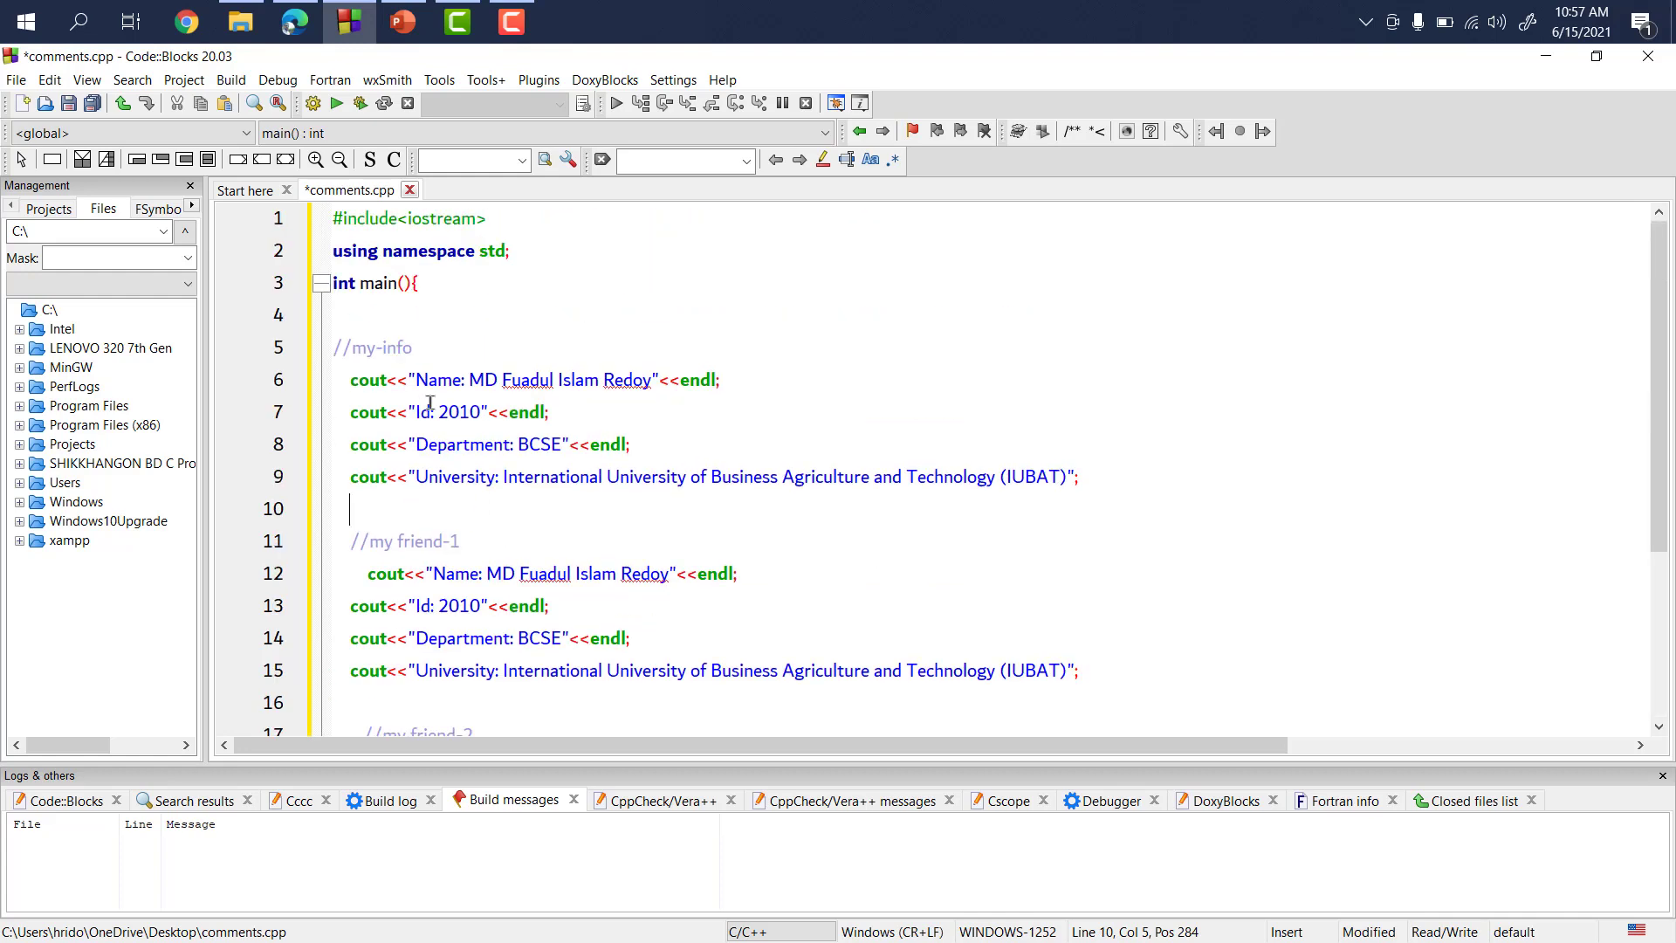
click(442, 315)
Step: Build and run comments.cpp, inspect the three printed info blocks, and close the console
click(361, 104)
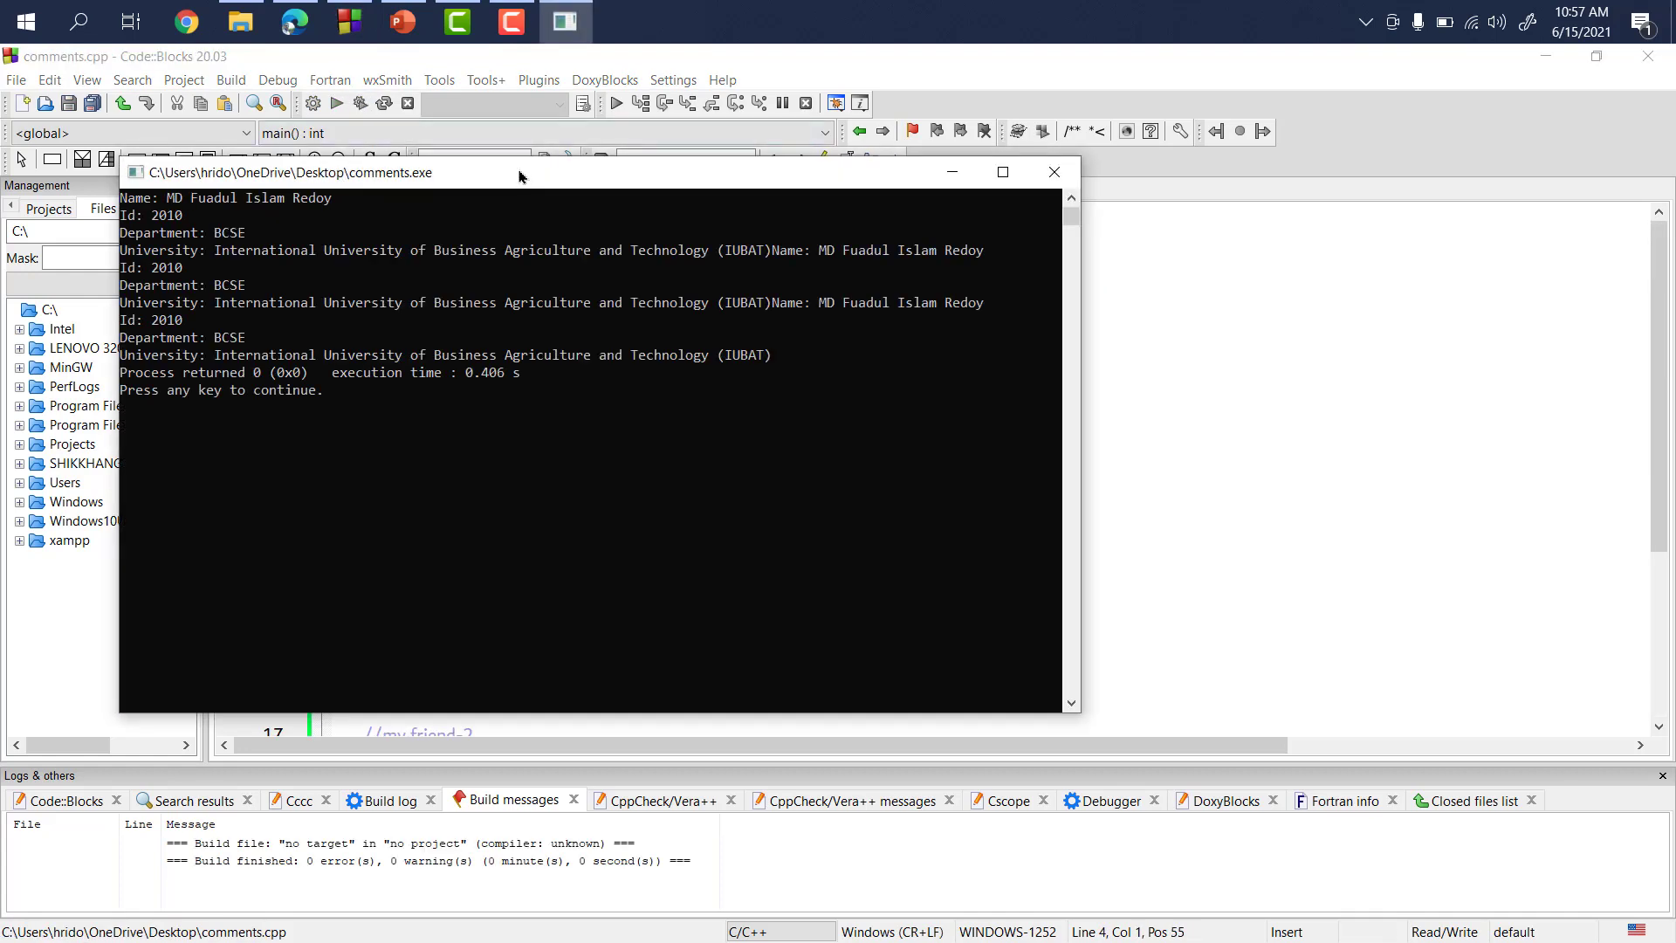
drag(520, 176, 832, 176)
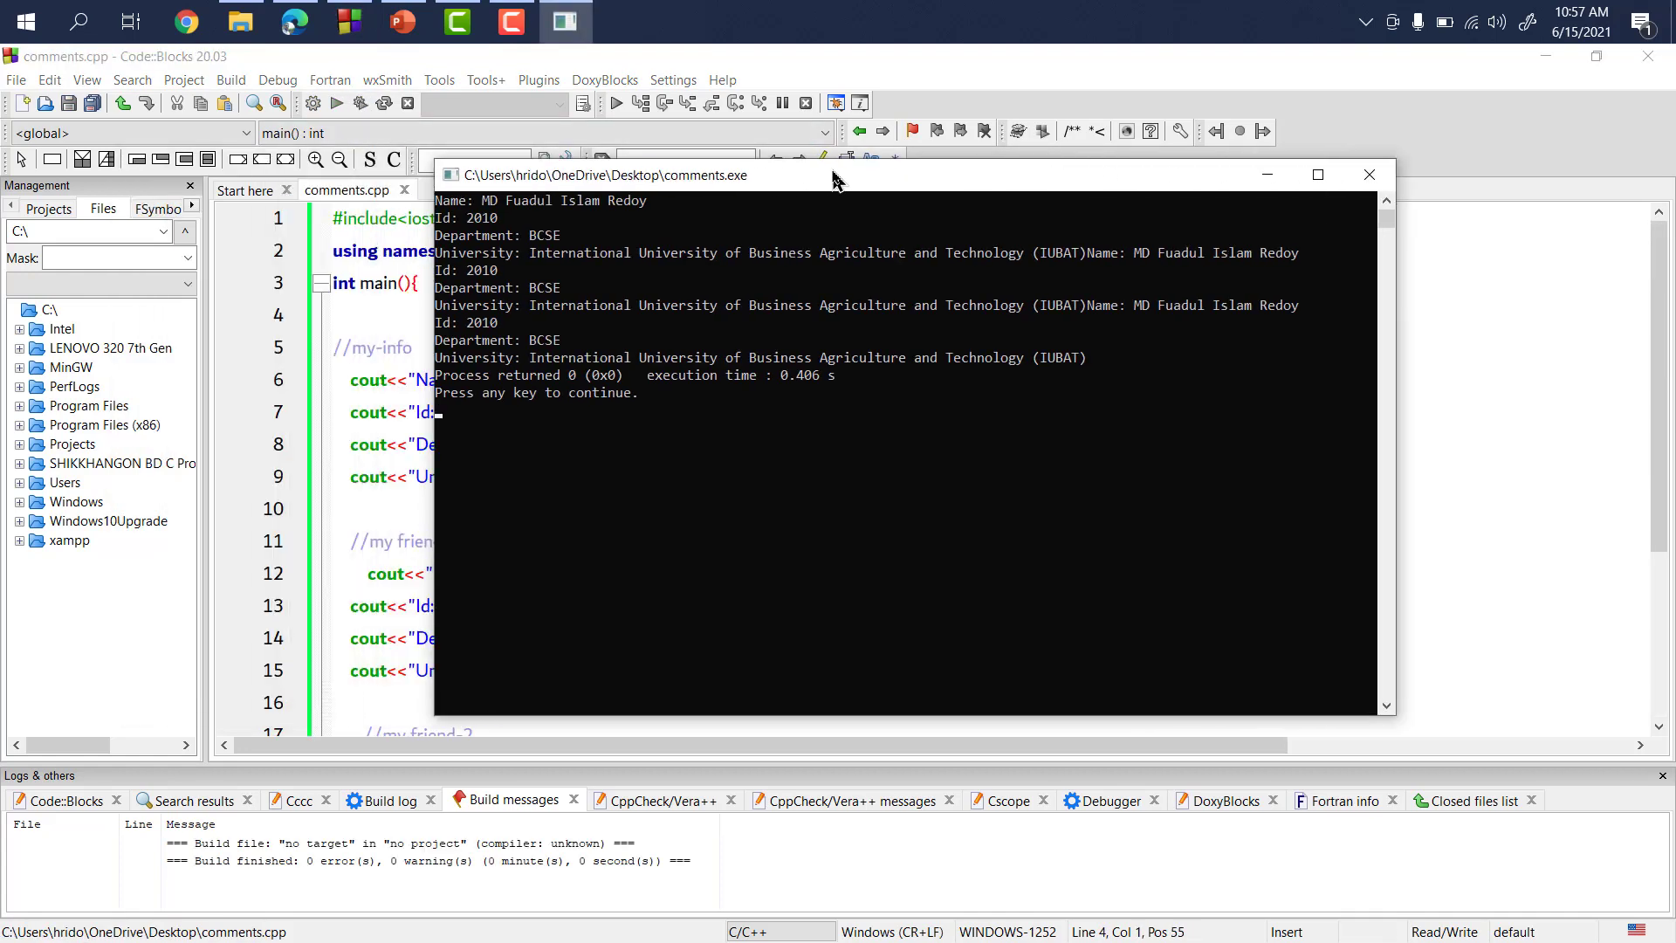
click(655, 210)
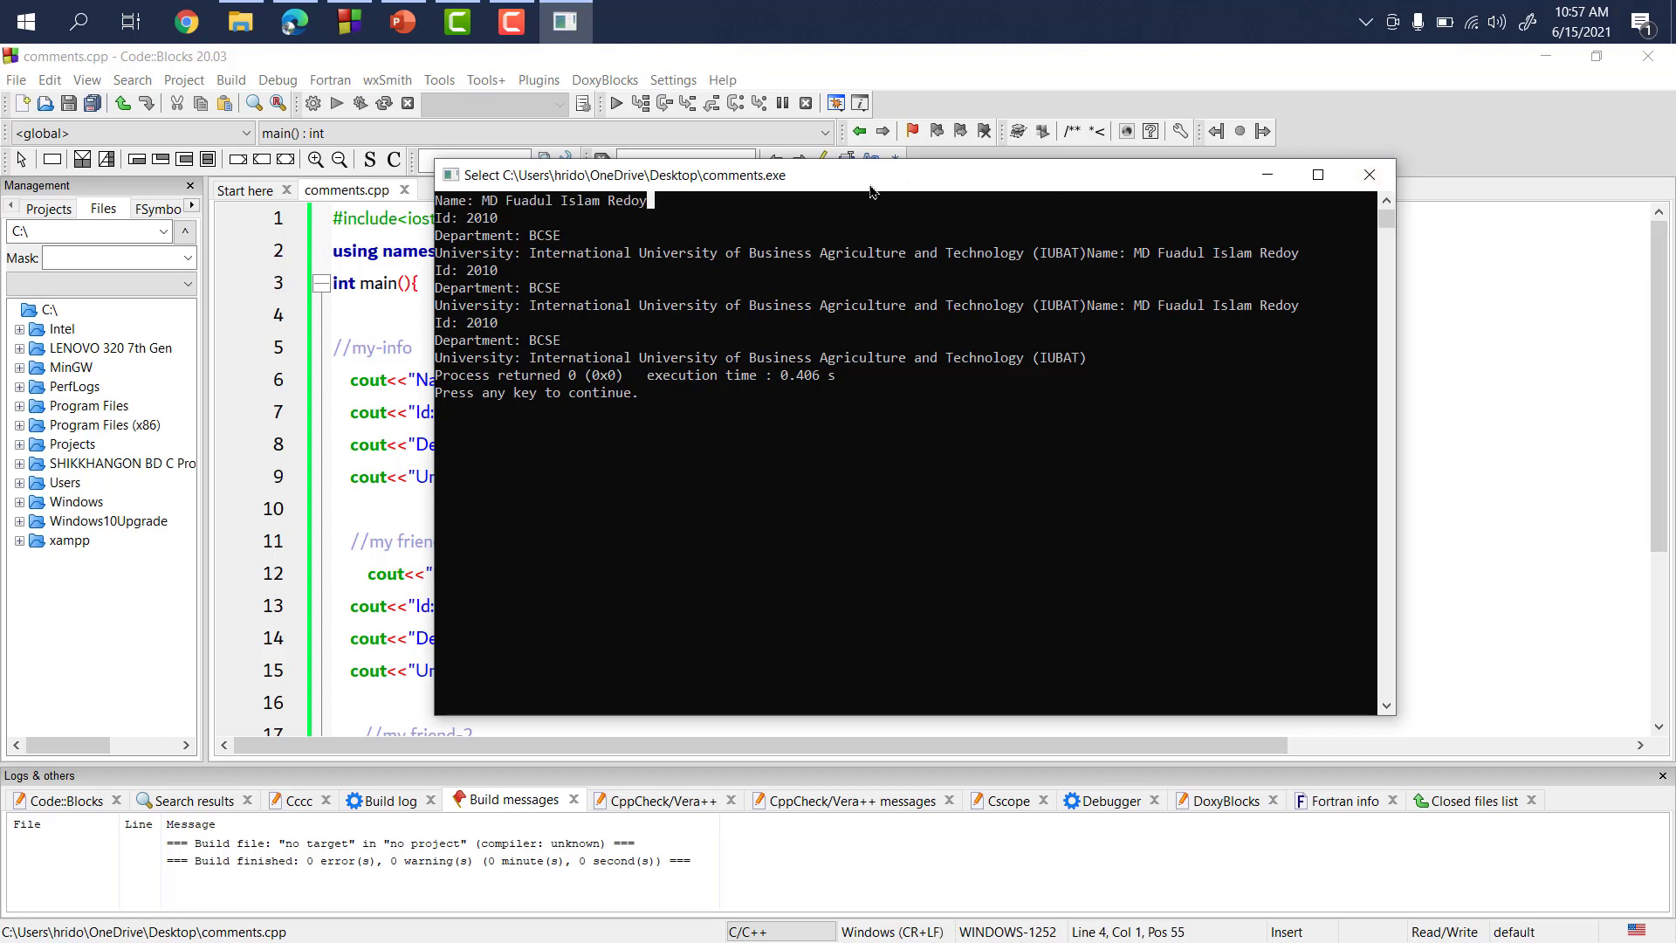
drag(870, 177, 1192, 174)
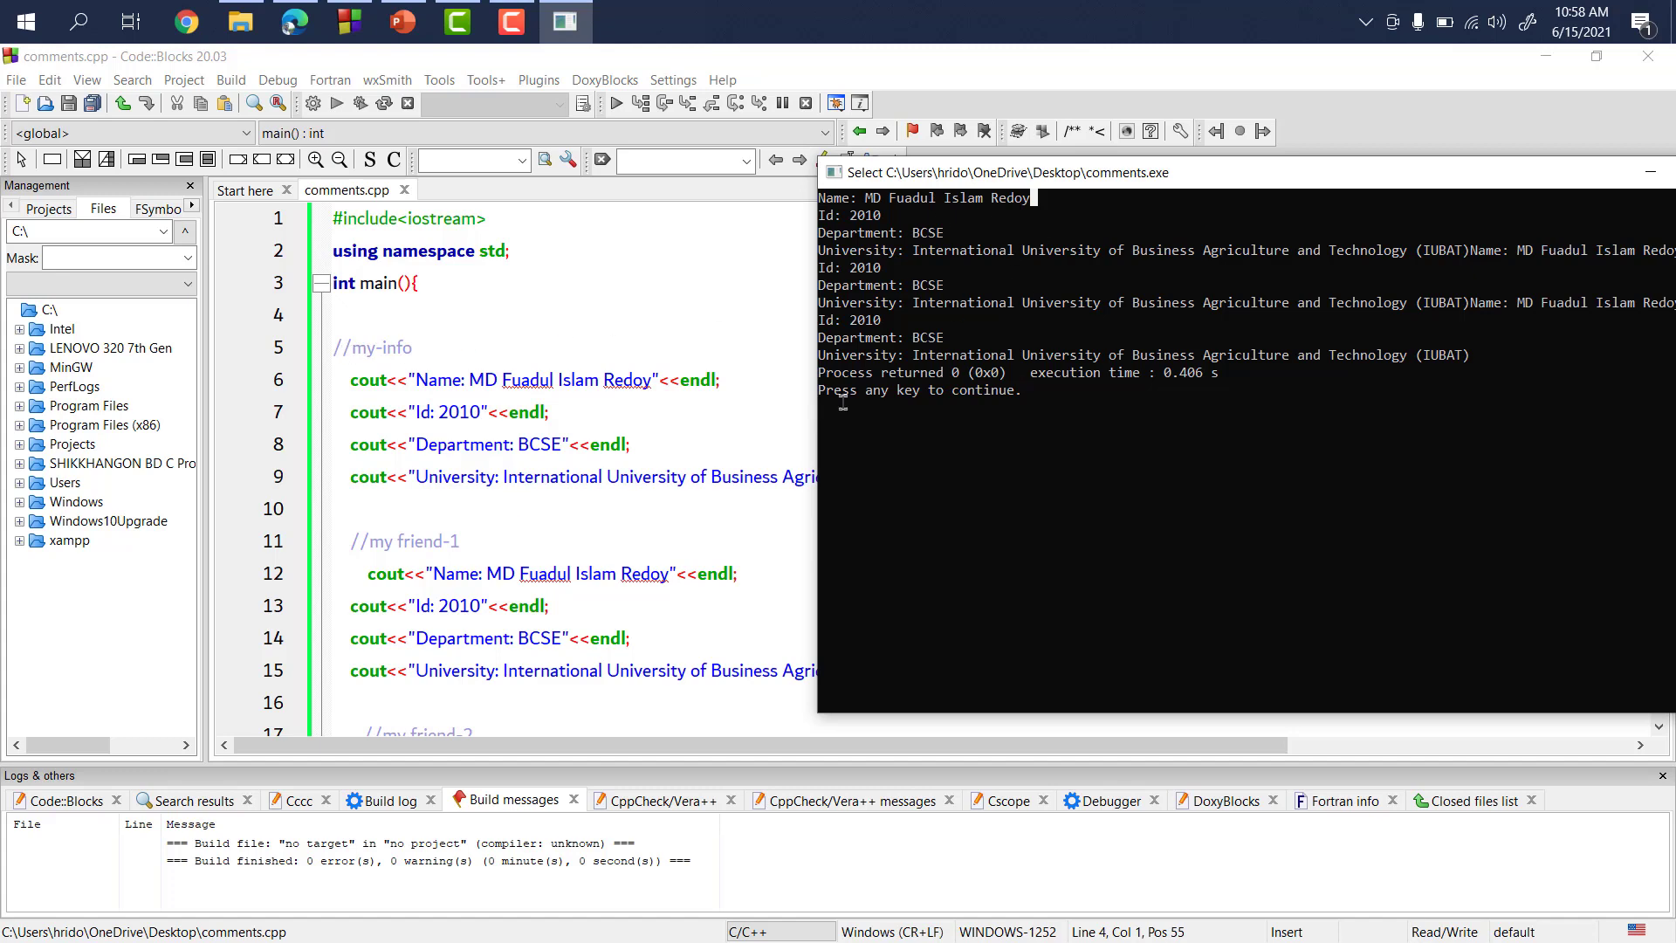
drag(1349, 173, 958, 169)
click(1334, 165)
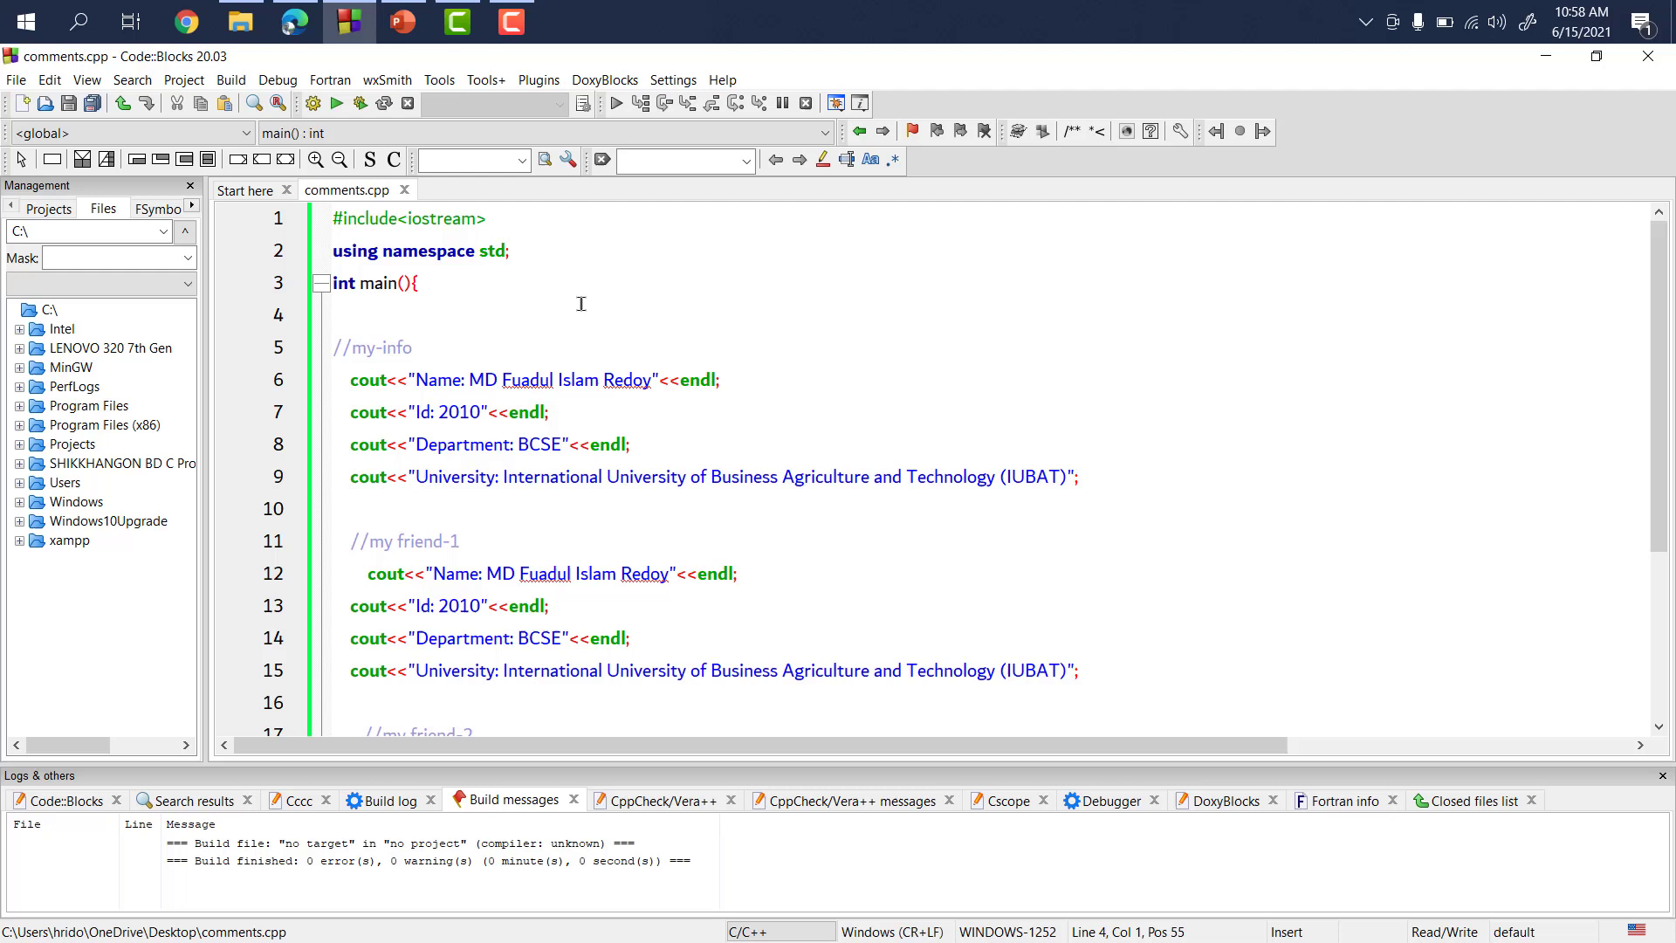
drag(420, 346, 315, 344)
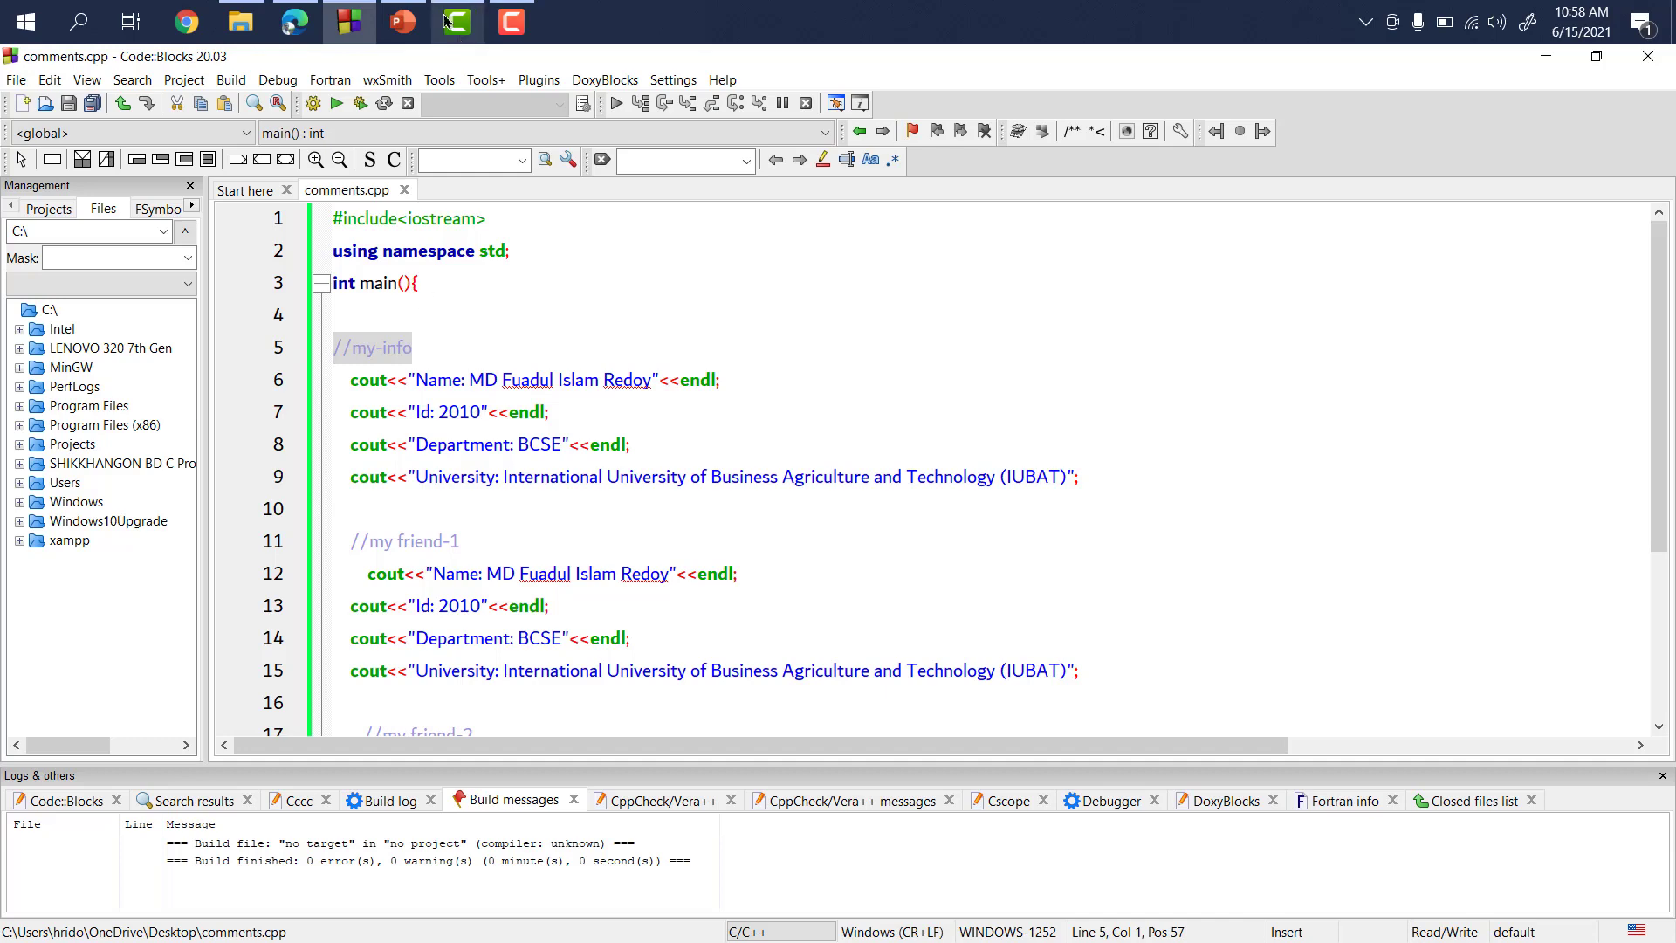
click(403, 21)
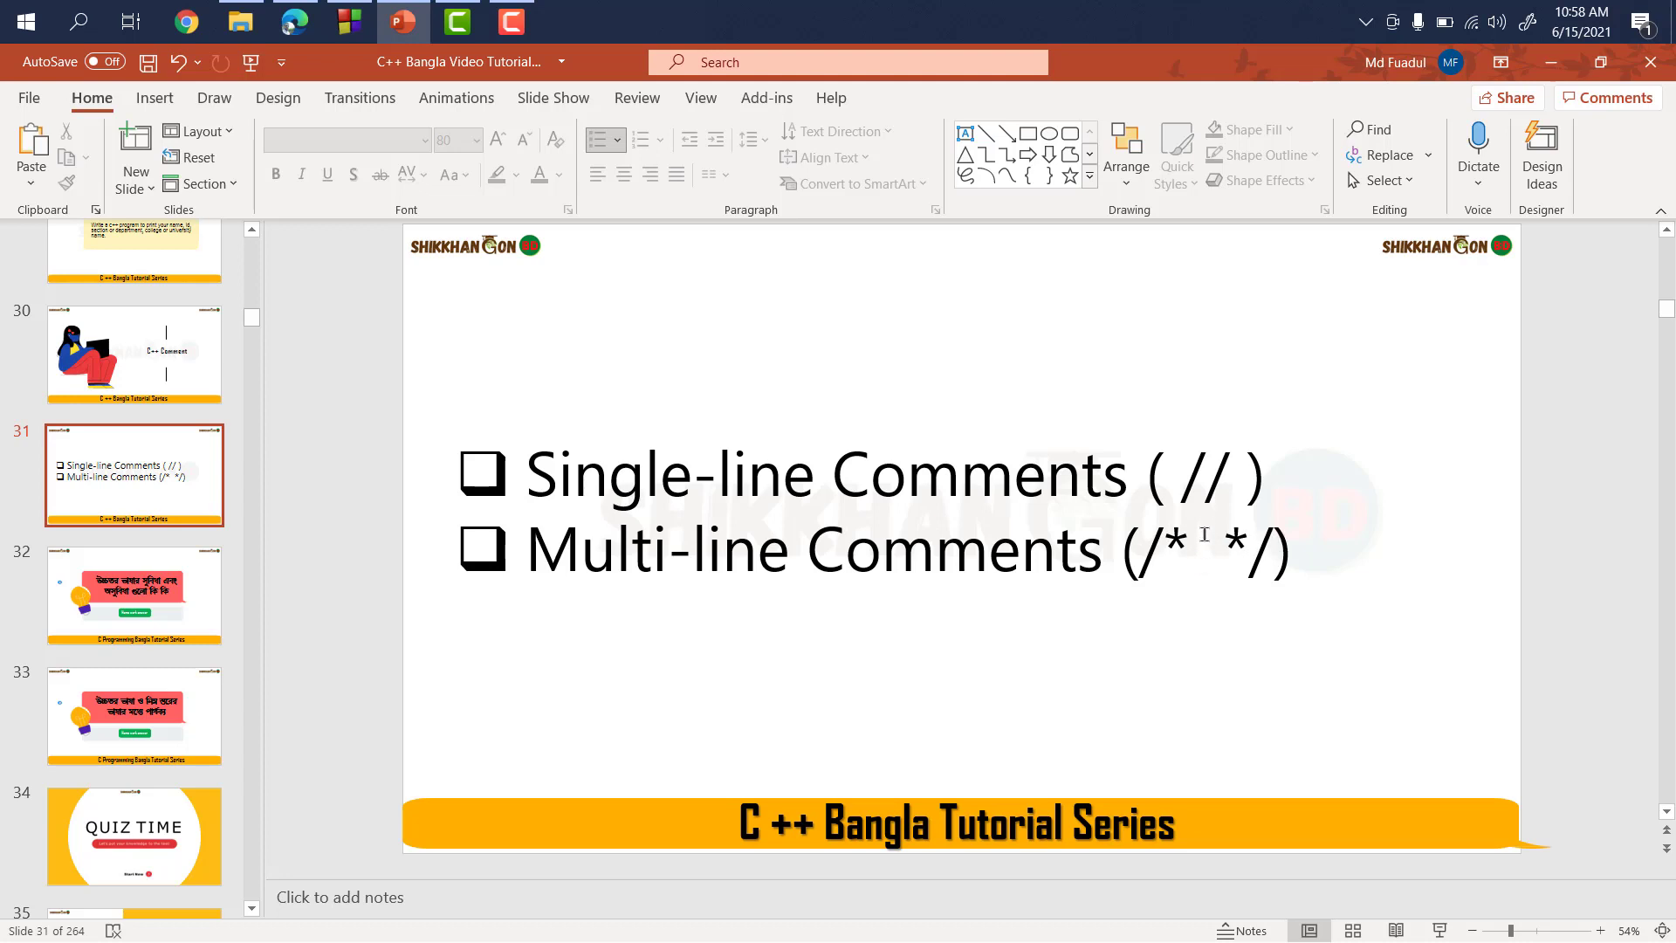
click(1551, 61)
Step: Remove the // from my-info and add a my-info-study line below it
click(435, 343)
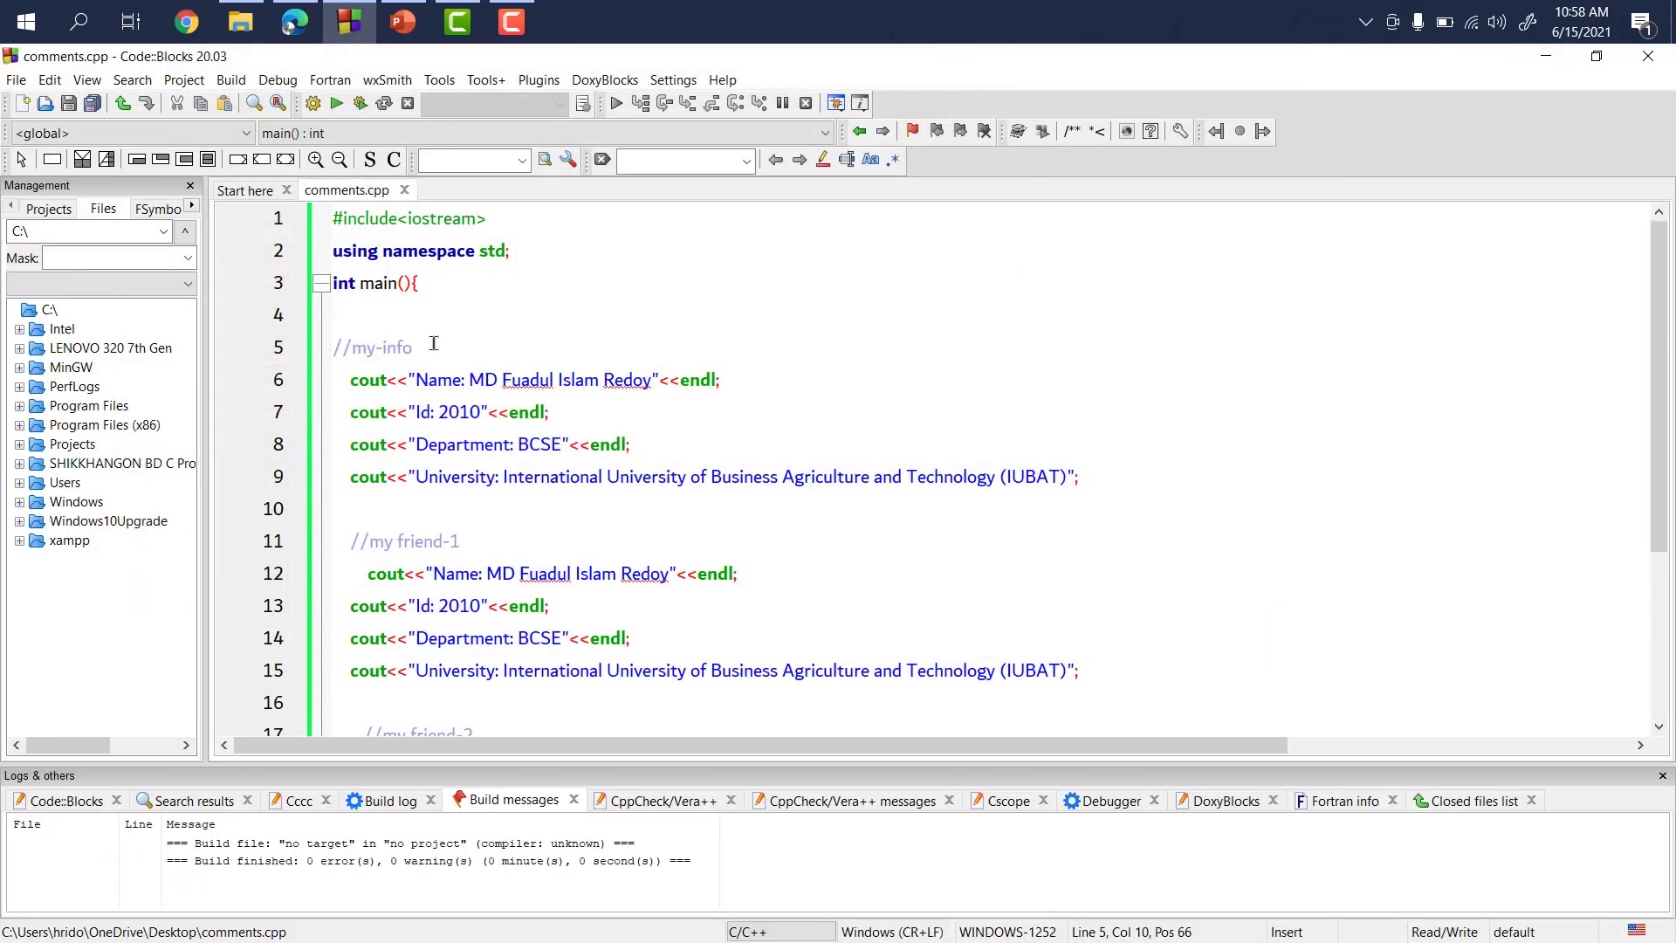
click(356, 349)
key(BackSpace)
key(BackSpace)
click(440, 346)
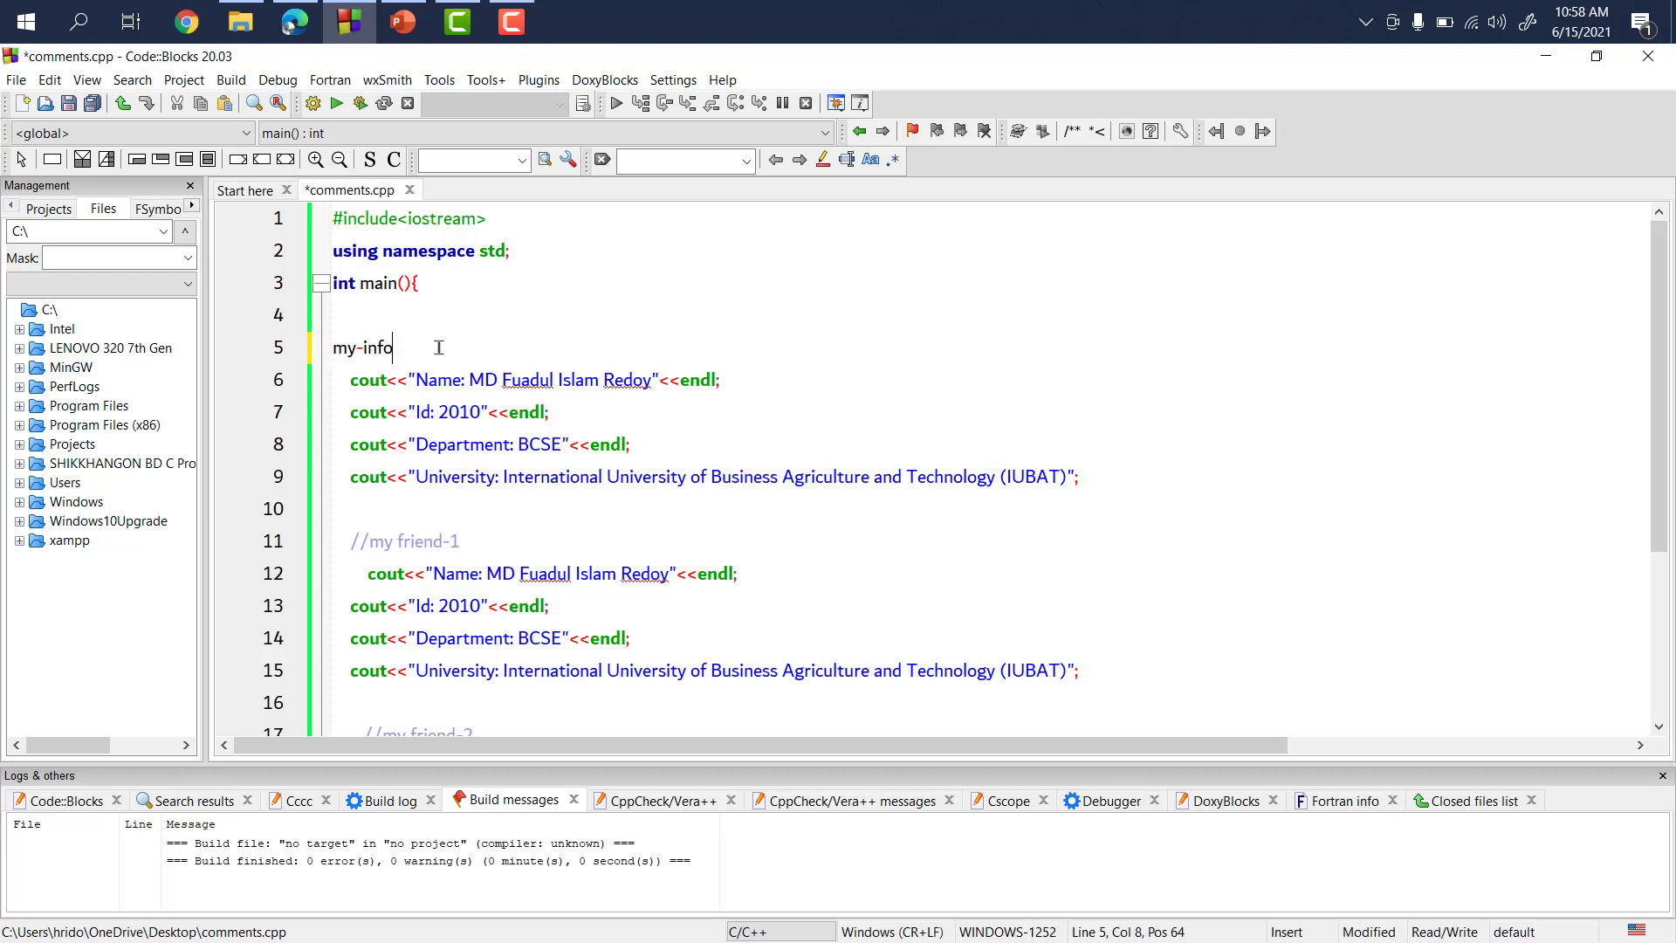
key(Return)
text(my-)
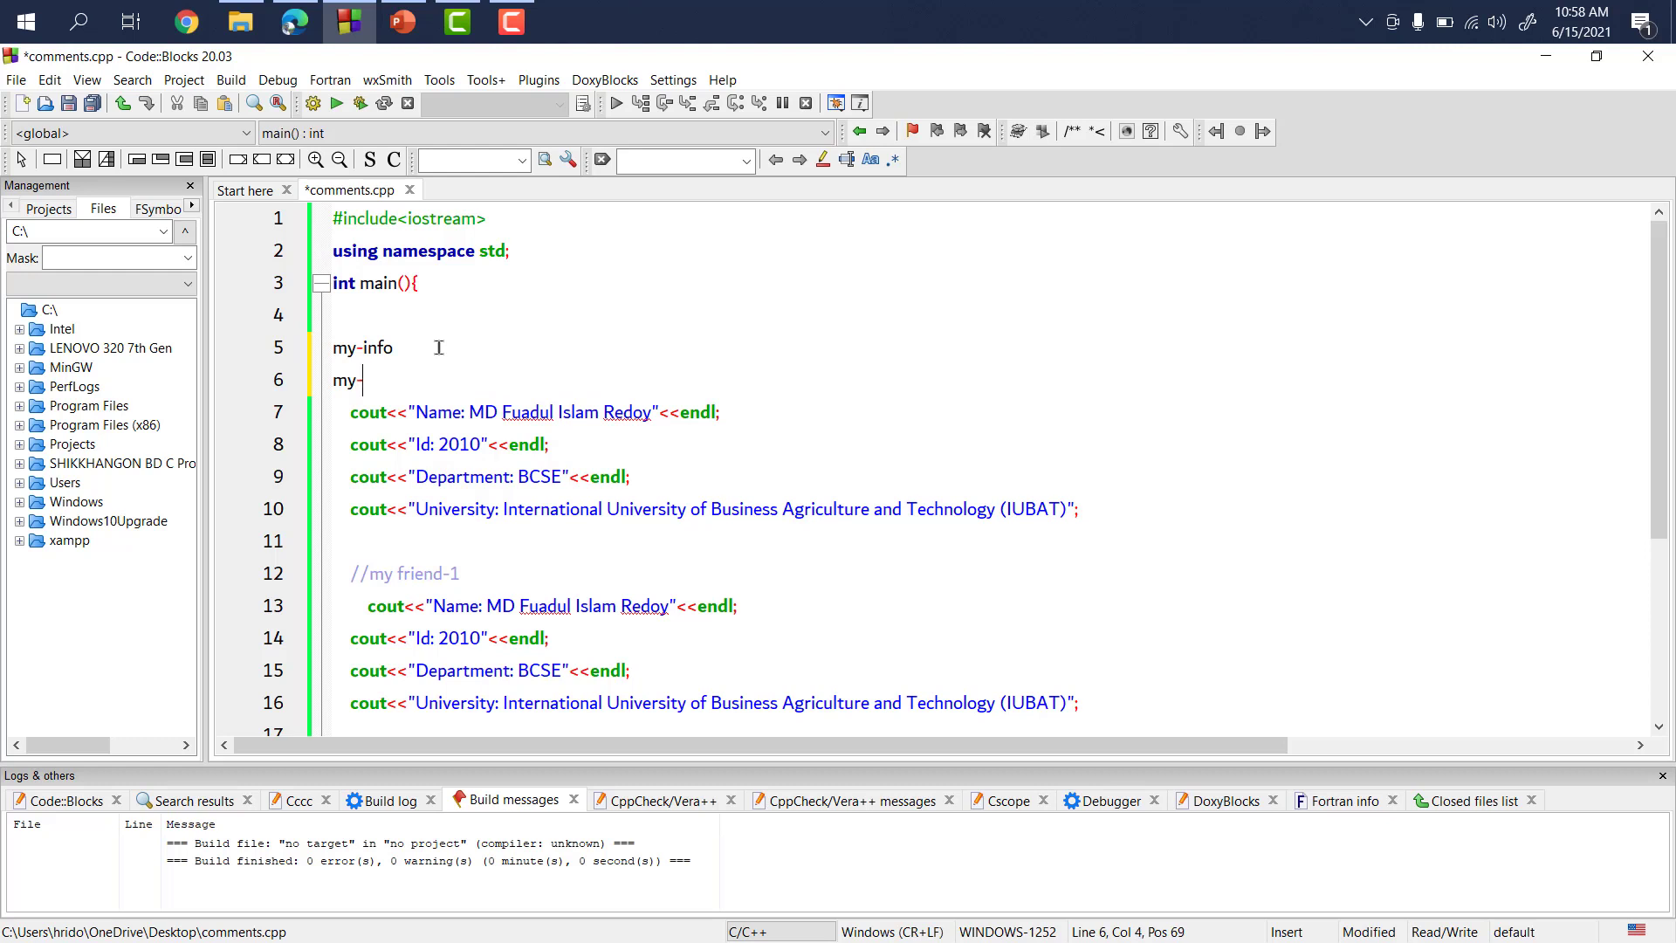
text(info-)
text(stu)
text(dy)
drag(446, 380, 338, 346)
Step: Comment lines 5 and 6 with //, then remove the slashes again leaving plain text selected
click(478, 378)
click(332, 346)
text(//)
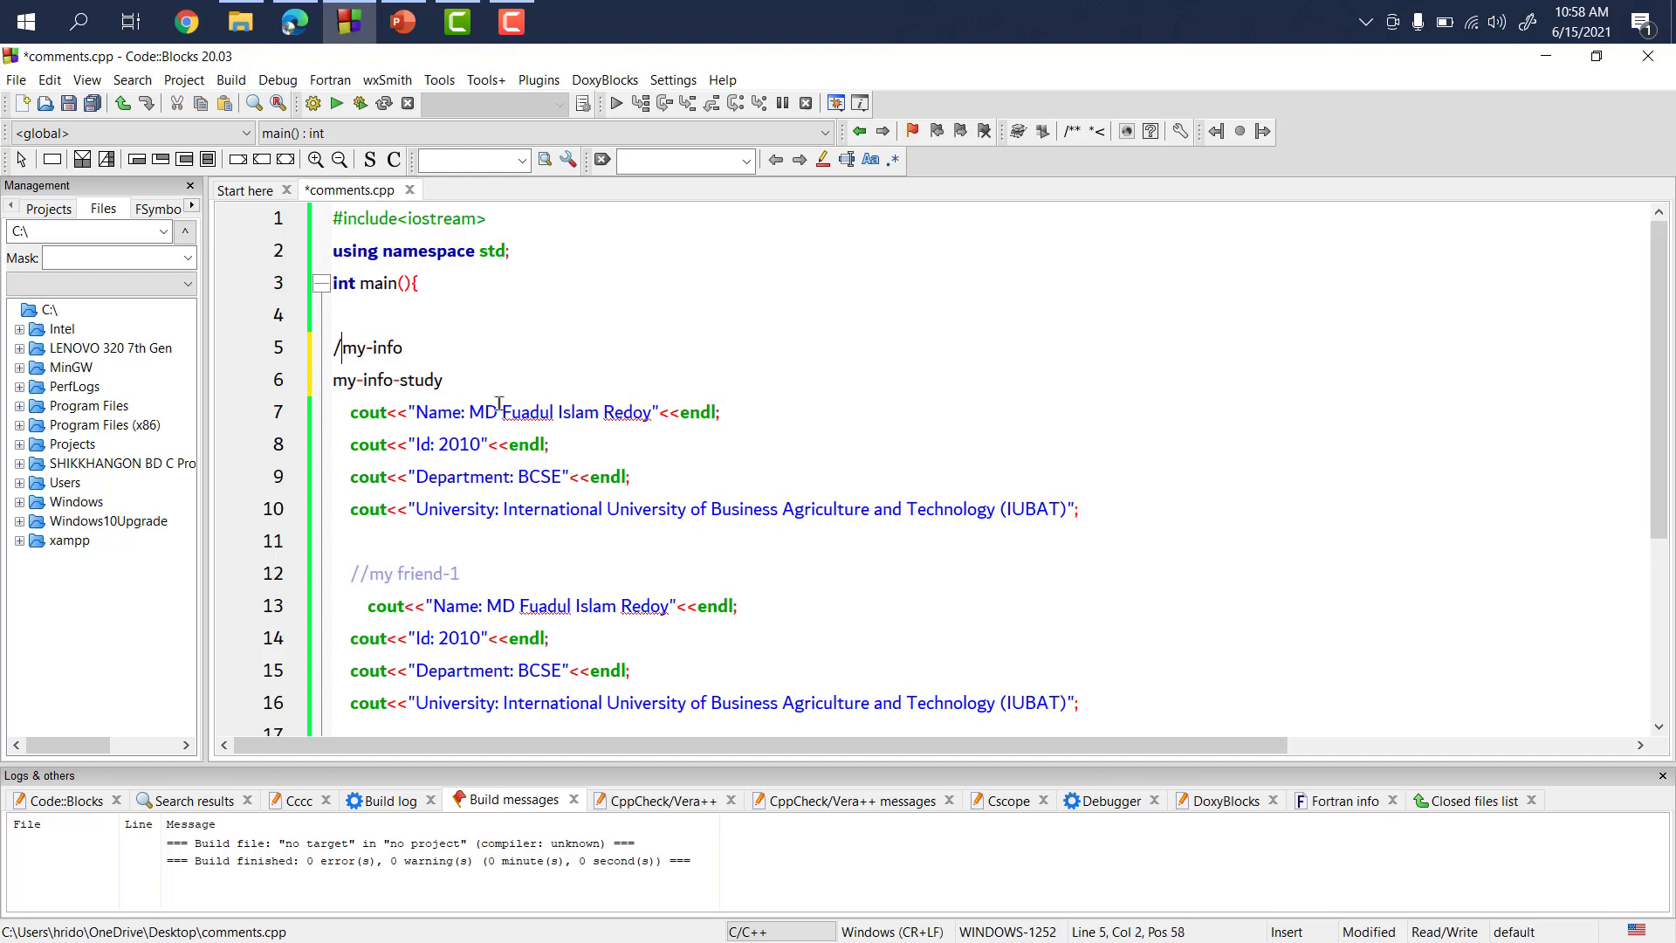
key(Down)
key(Left)
text(//)
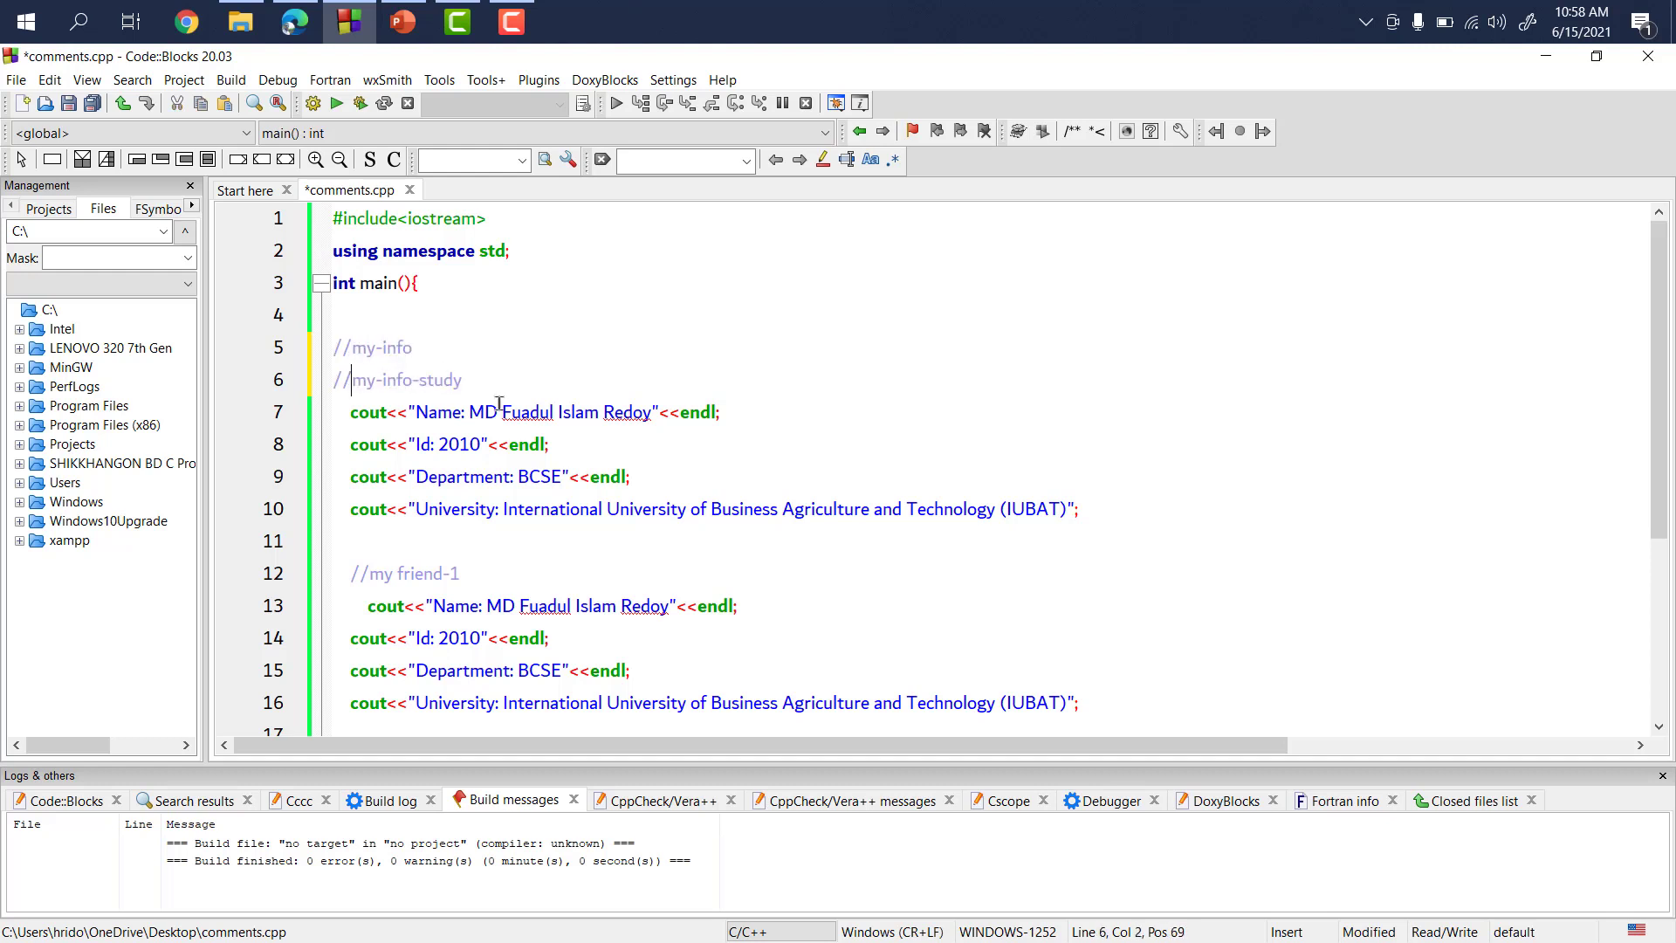
click(503, 379)
click(353, 383)
key(BackSpace)
key(BackSpace)
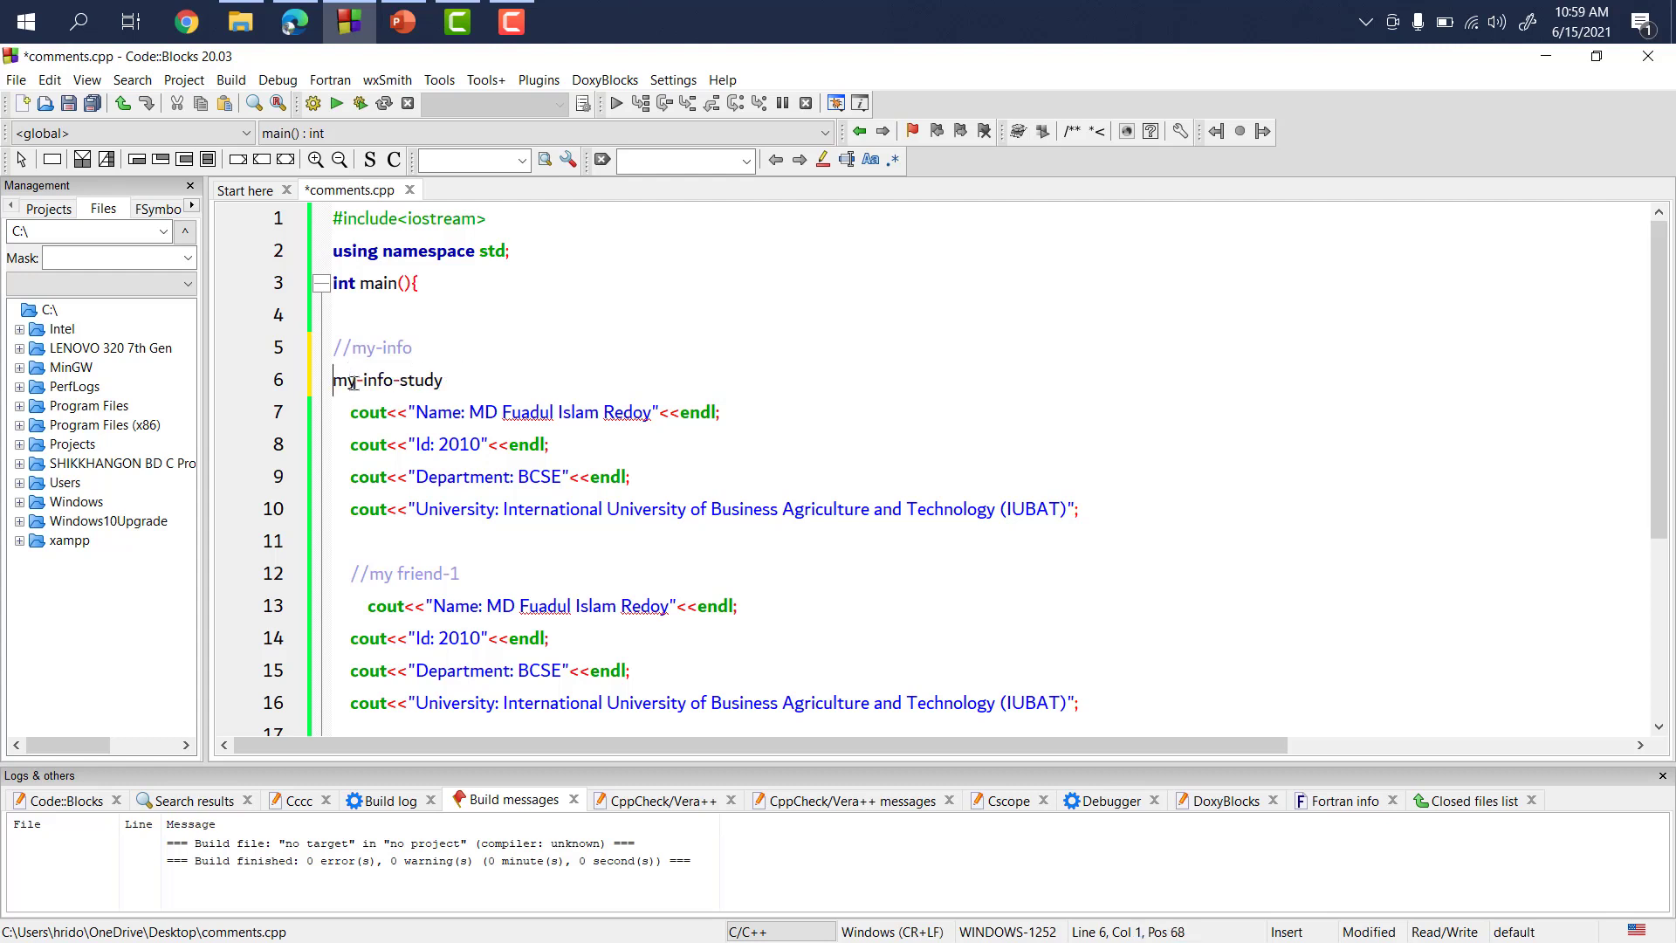
click(354, 347)
key(BackSpace)
key(BackSpace)
key(BackSpace)
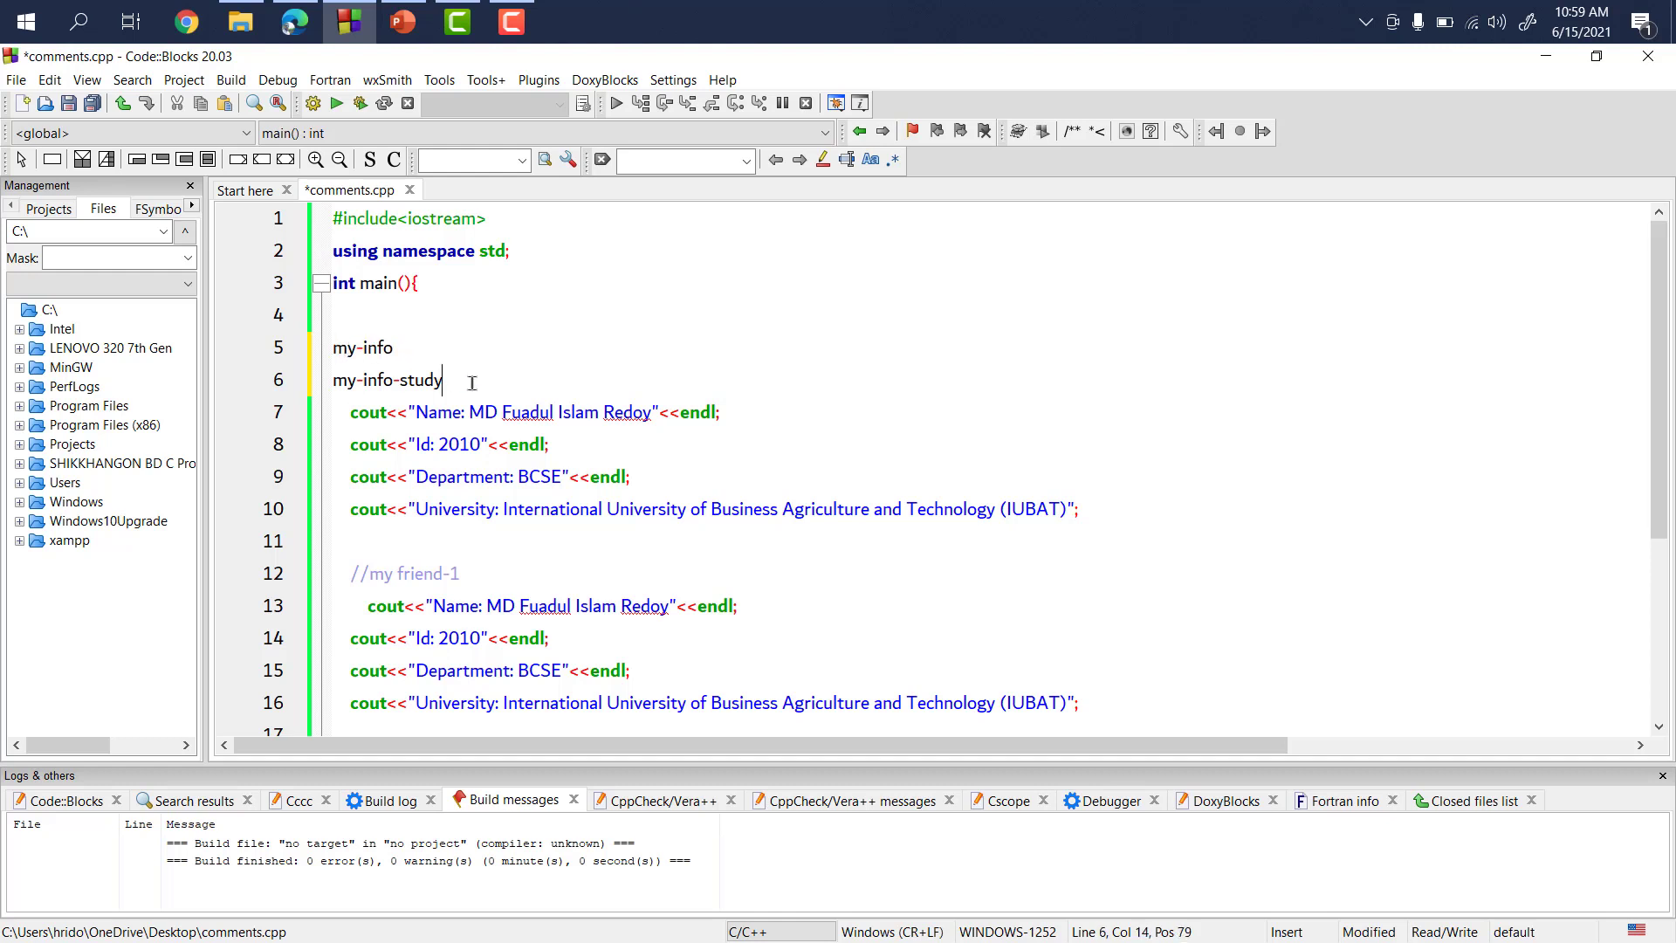
drag(445, 379, 325, 351)
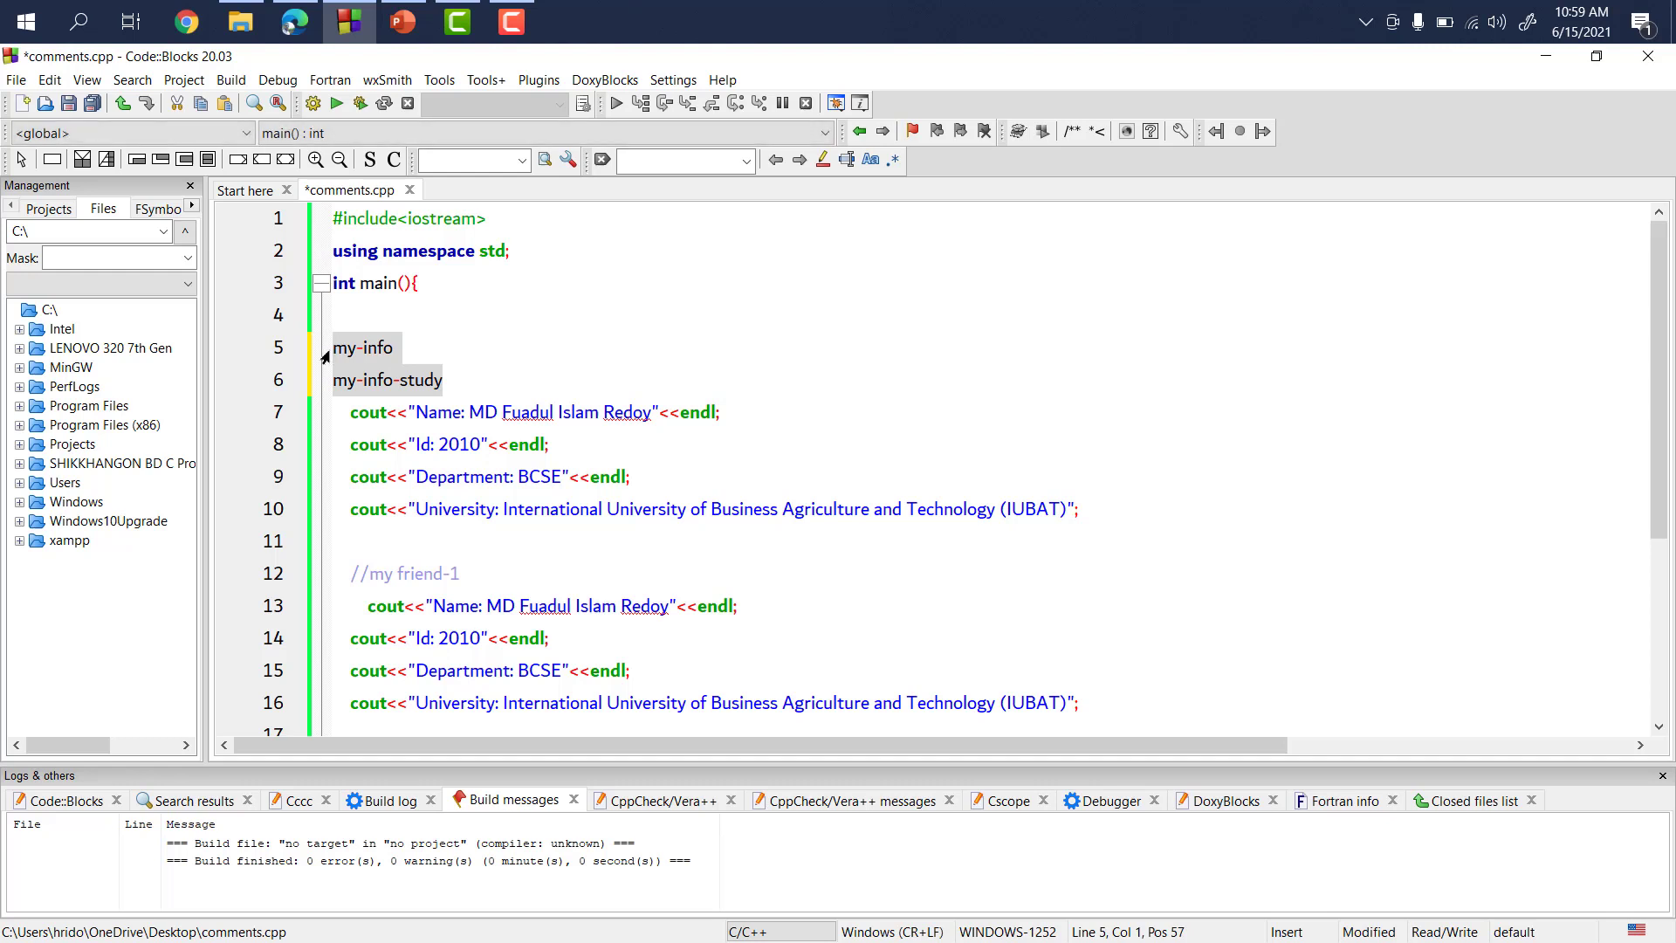
Step: Replace the two my-info lines with a /* */ comment containing them plus extra sample lines
key(Delete)
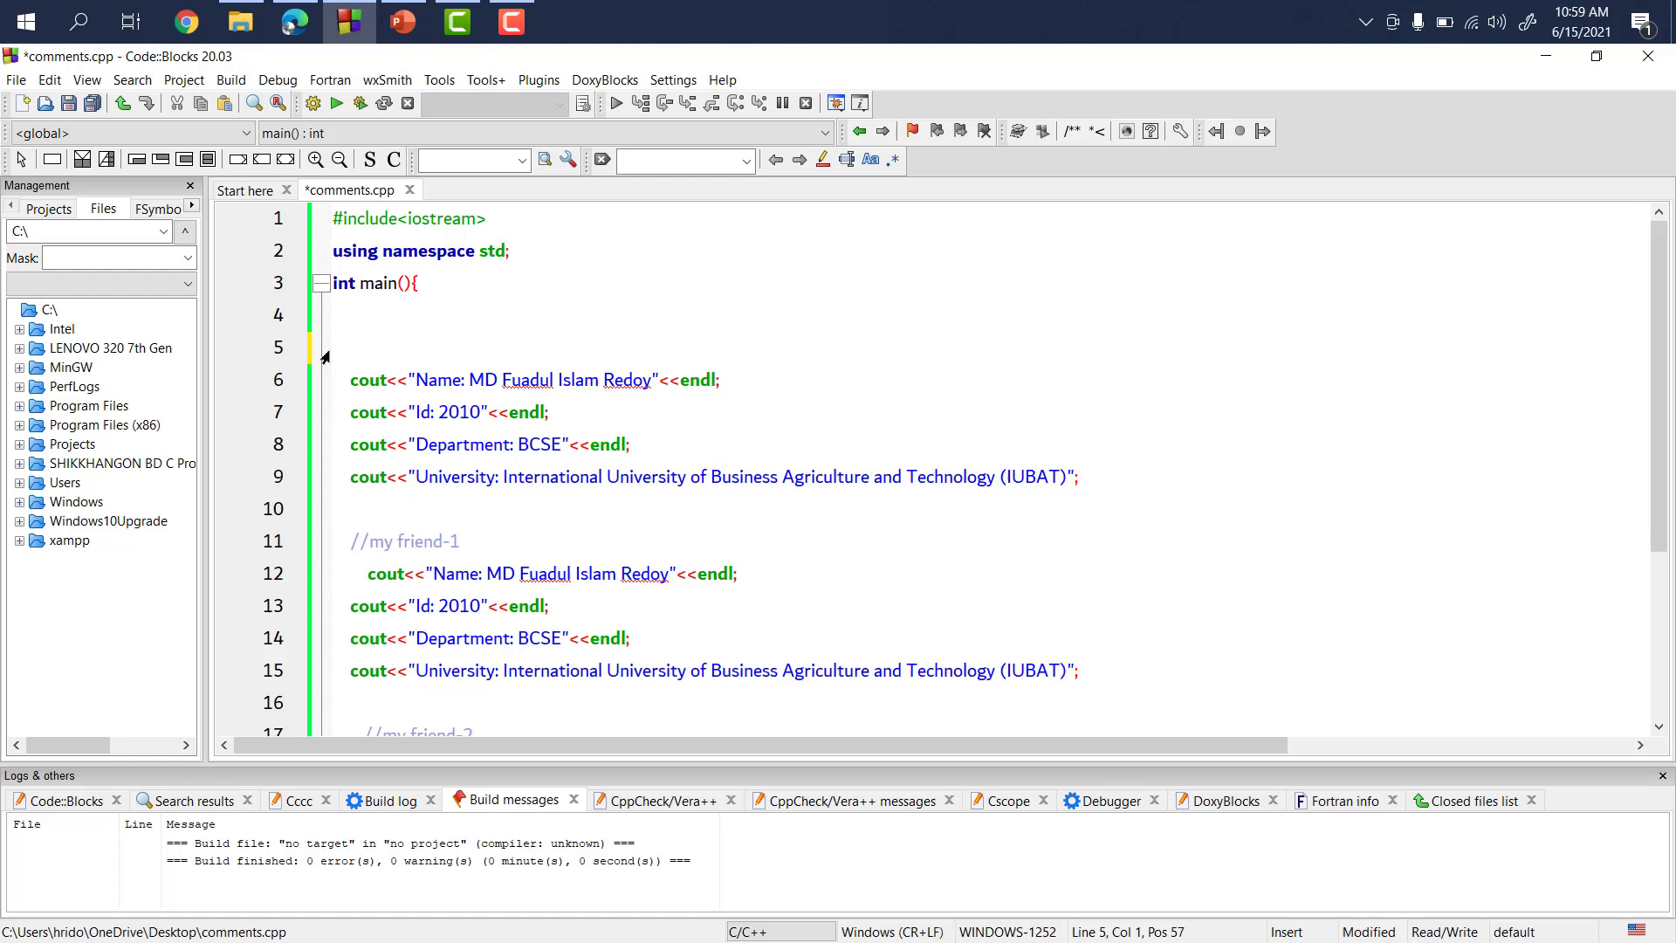
text(/*)
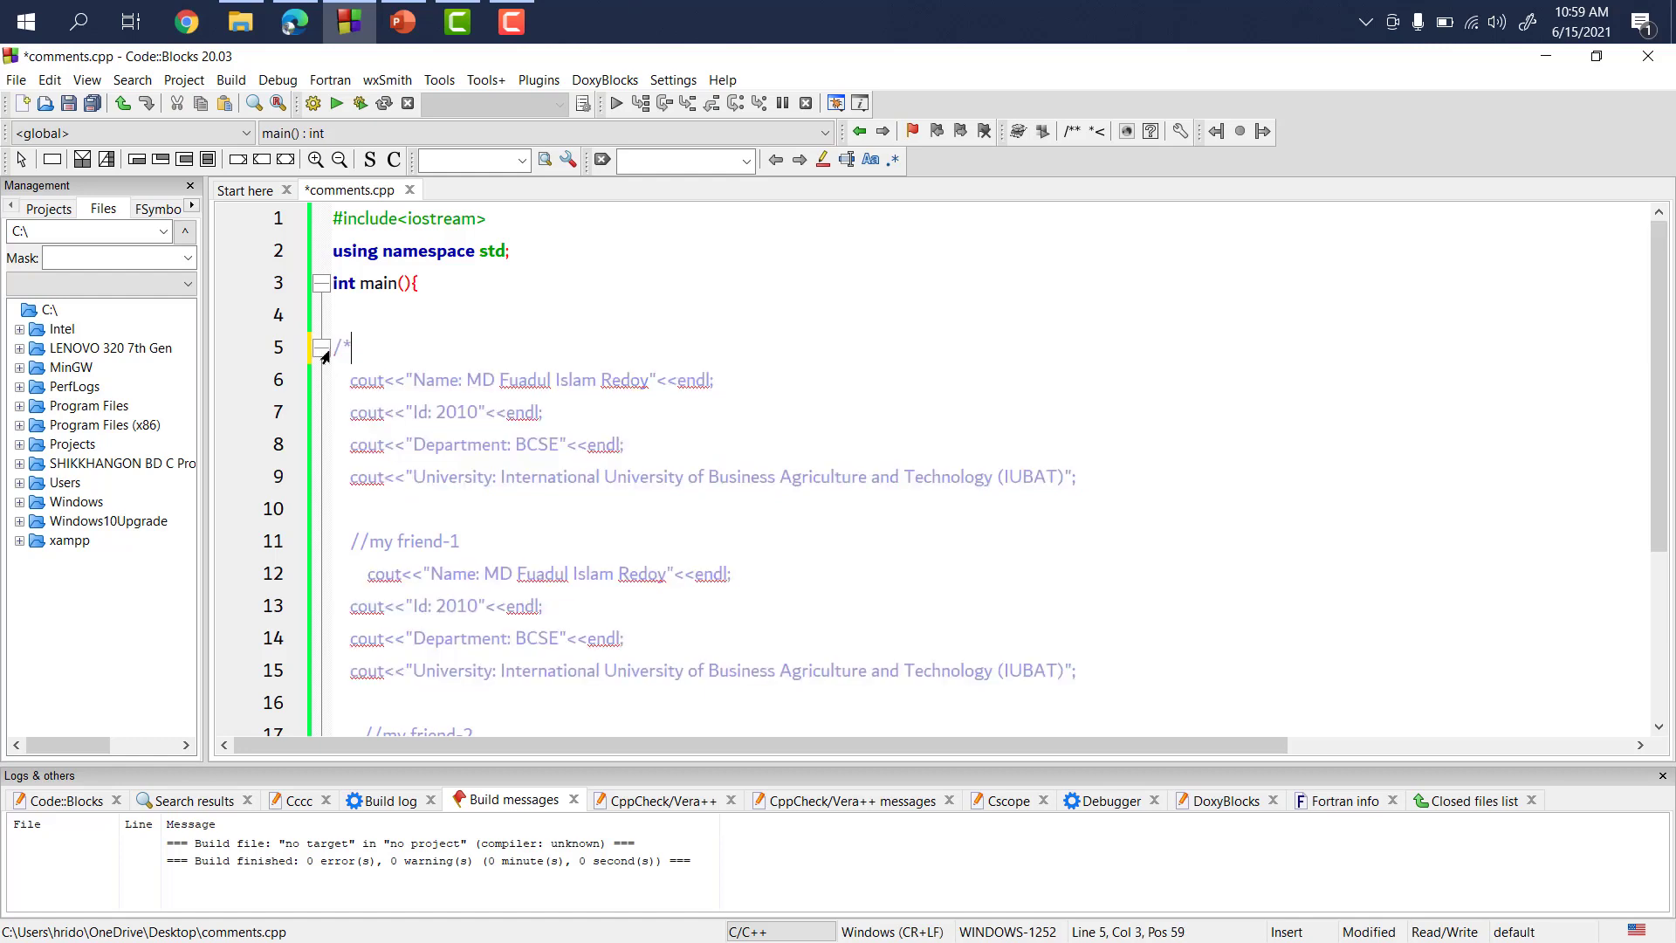
text(*)
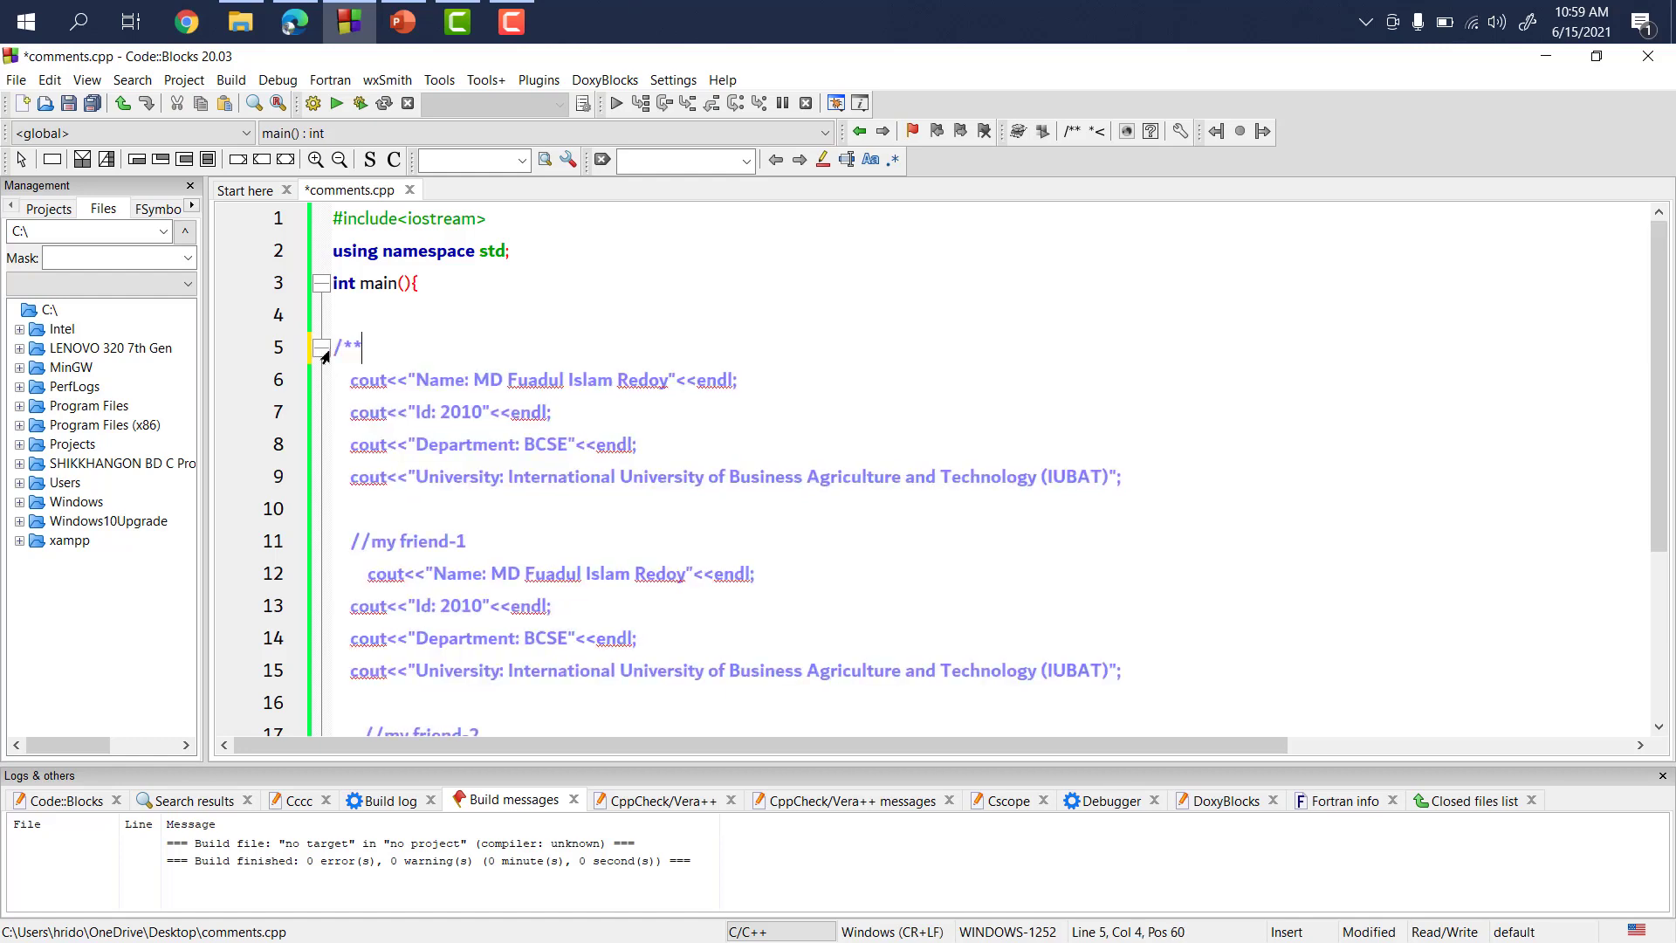
text(/)
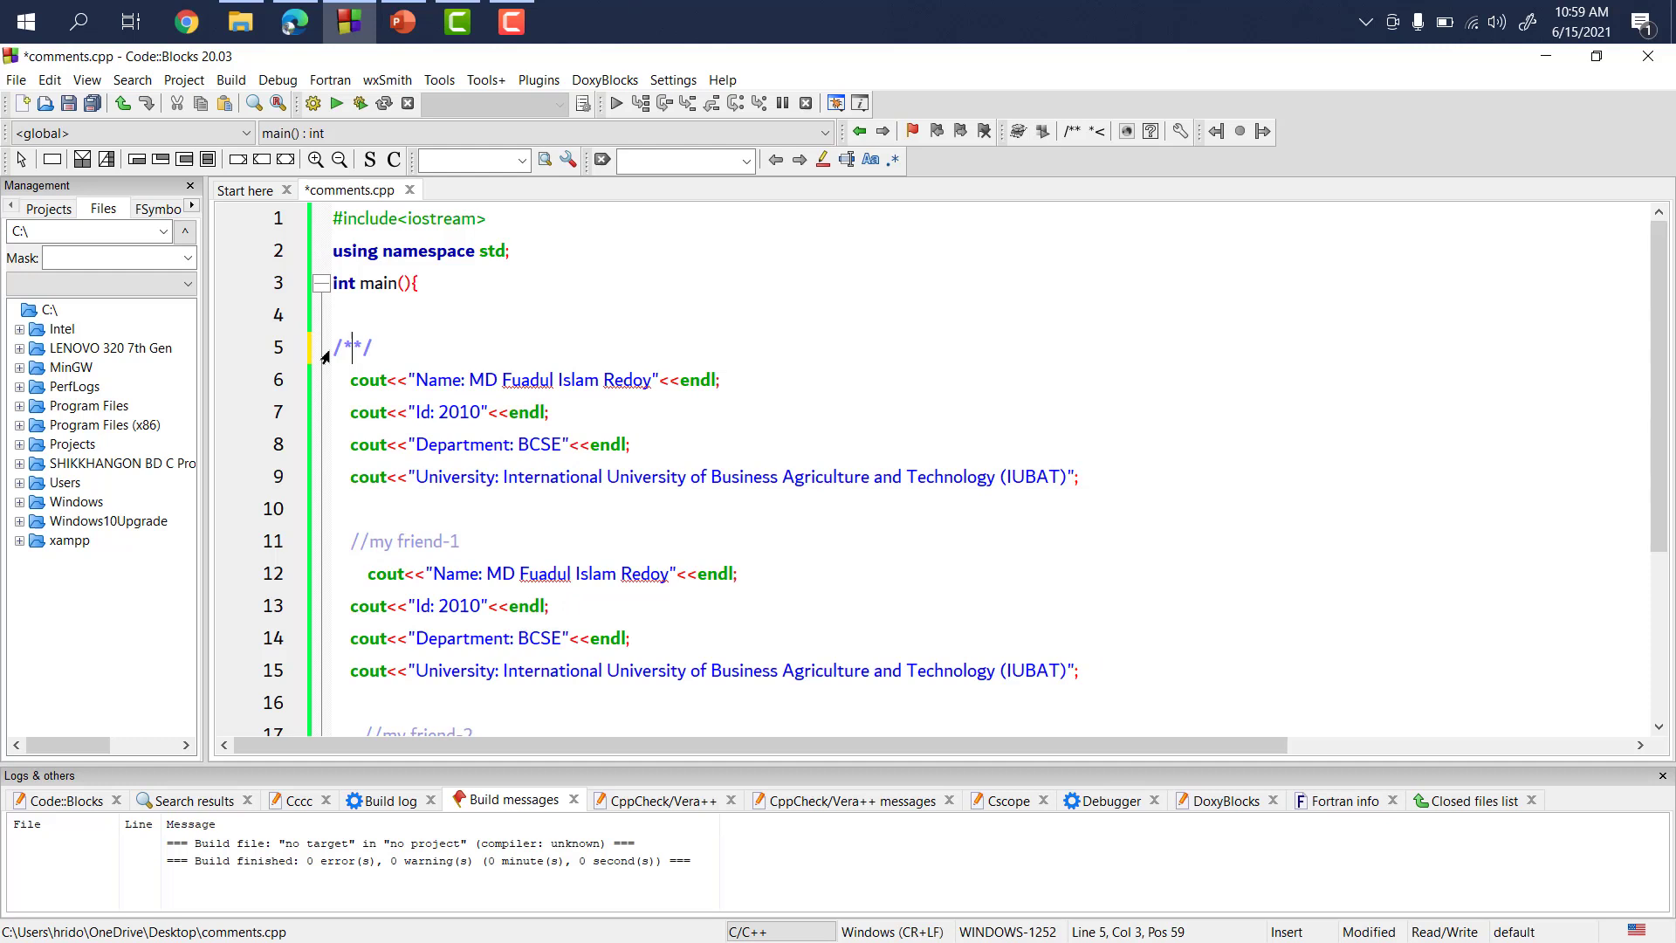
text(my-info my-info-study)
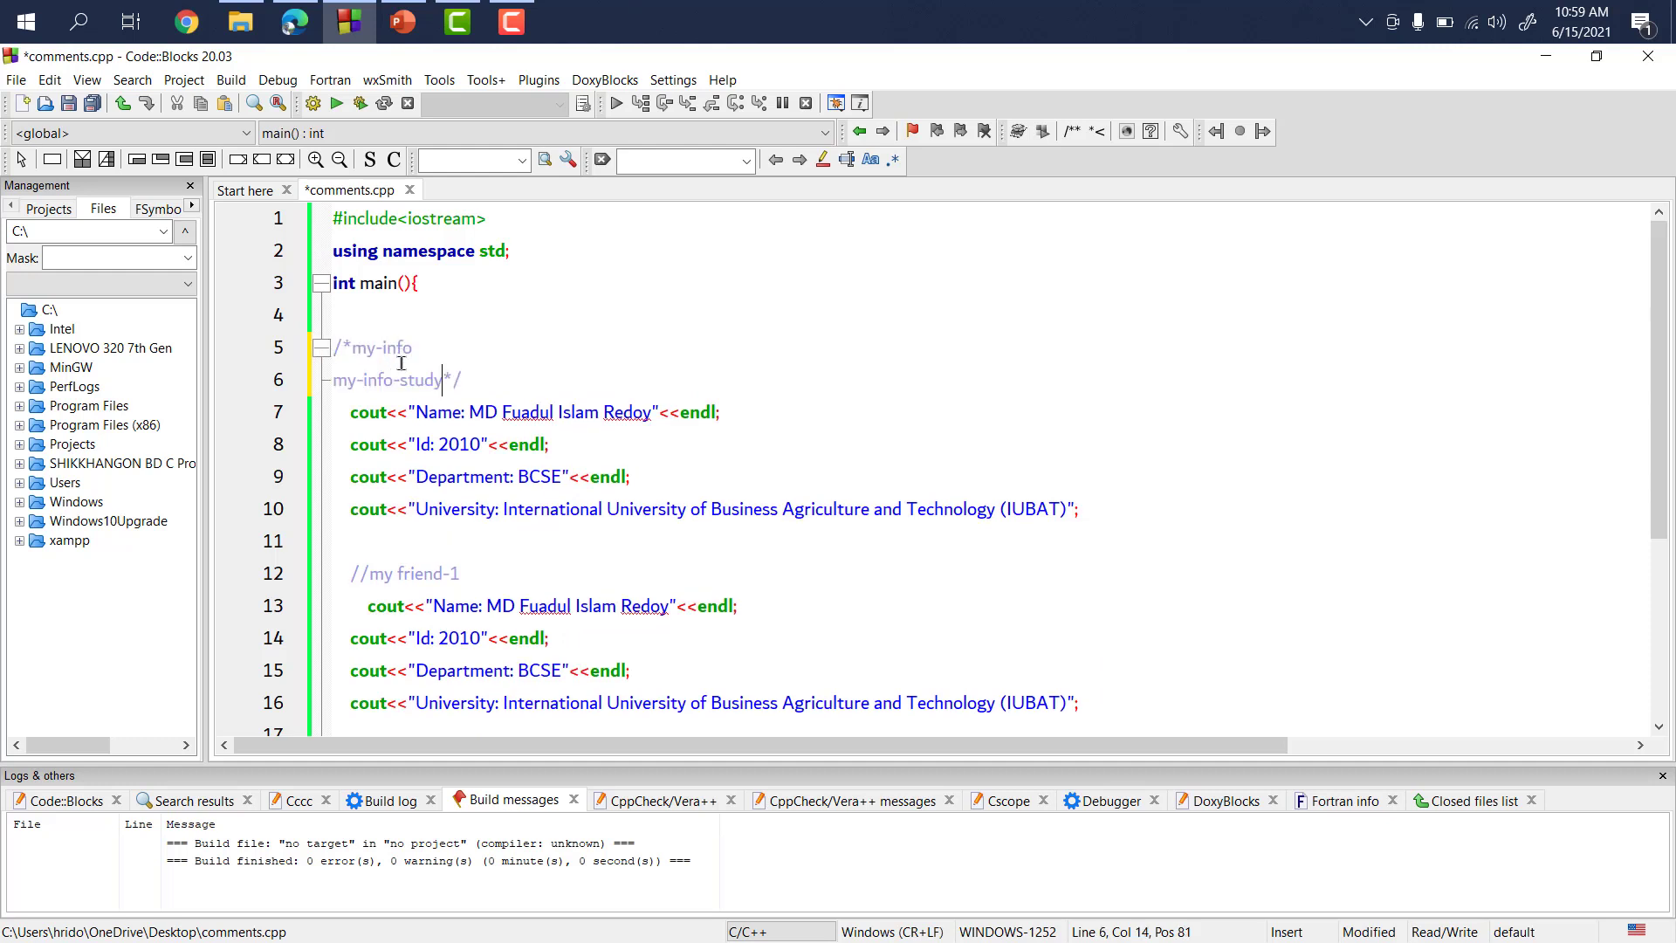
key(Return)
text(hgihi)
key(Return)
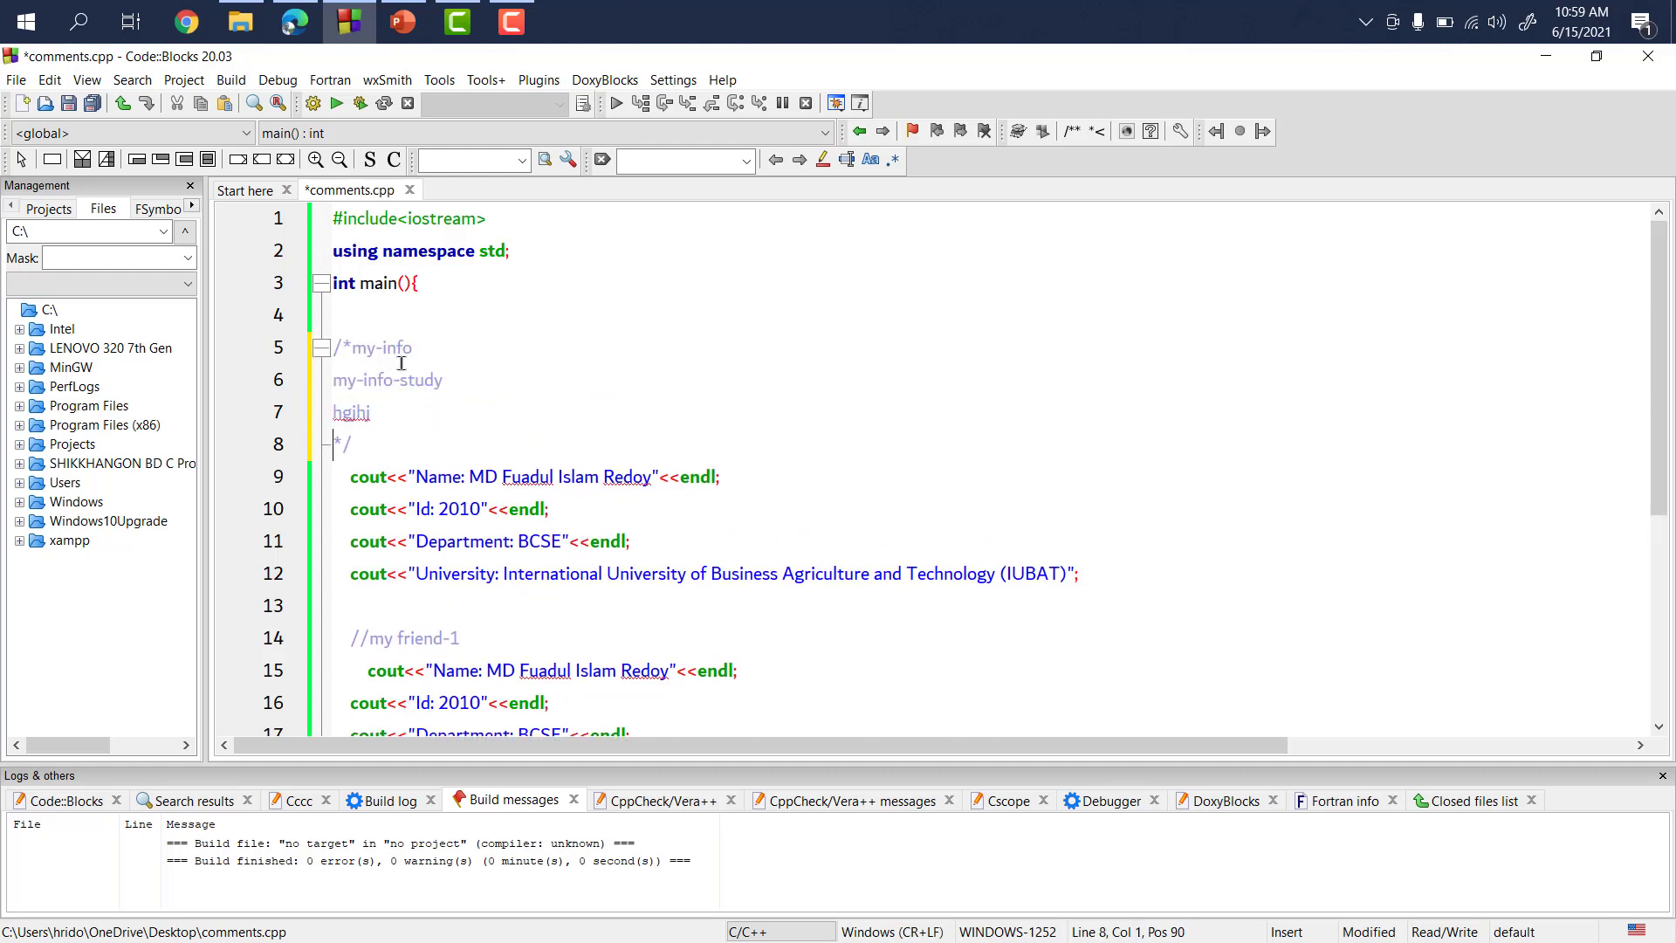
text(kjkj)
key(Return)
text(kjk)
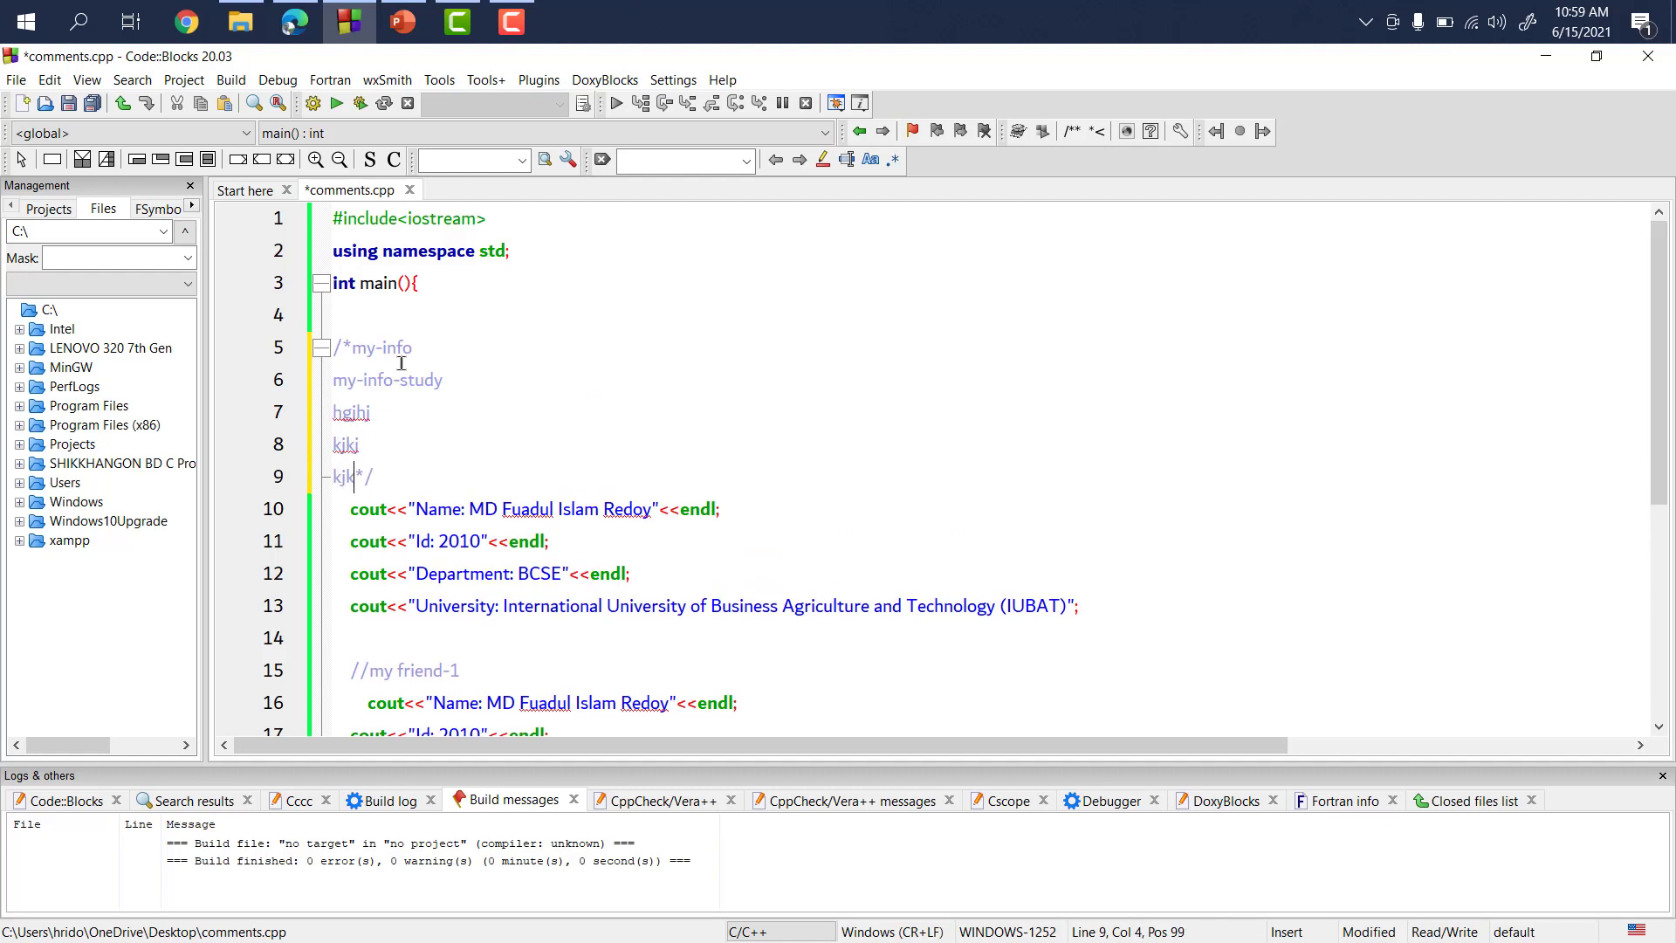
Step: Delete the whole multi-line comment block, leaving an empty line above the first cout block
drag(393, 480, 327, 352)
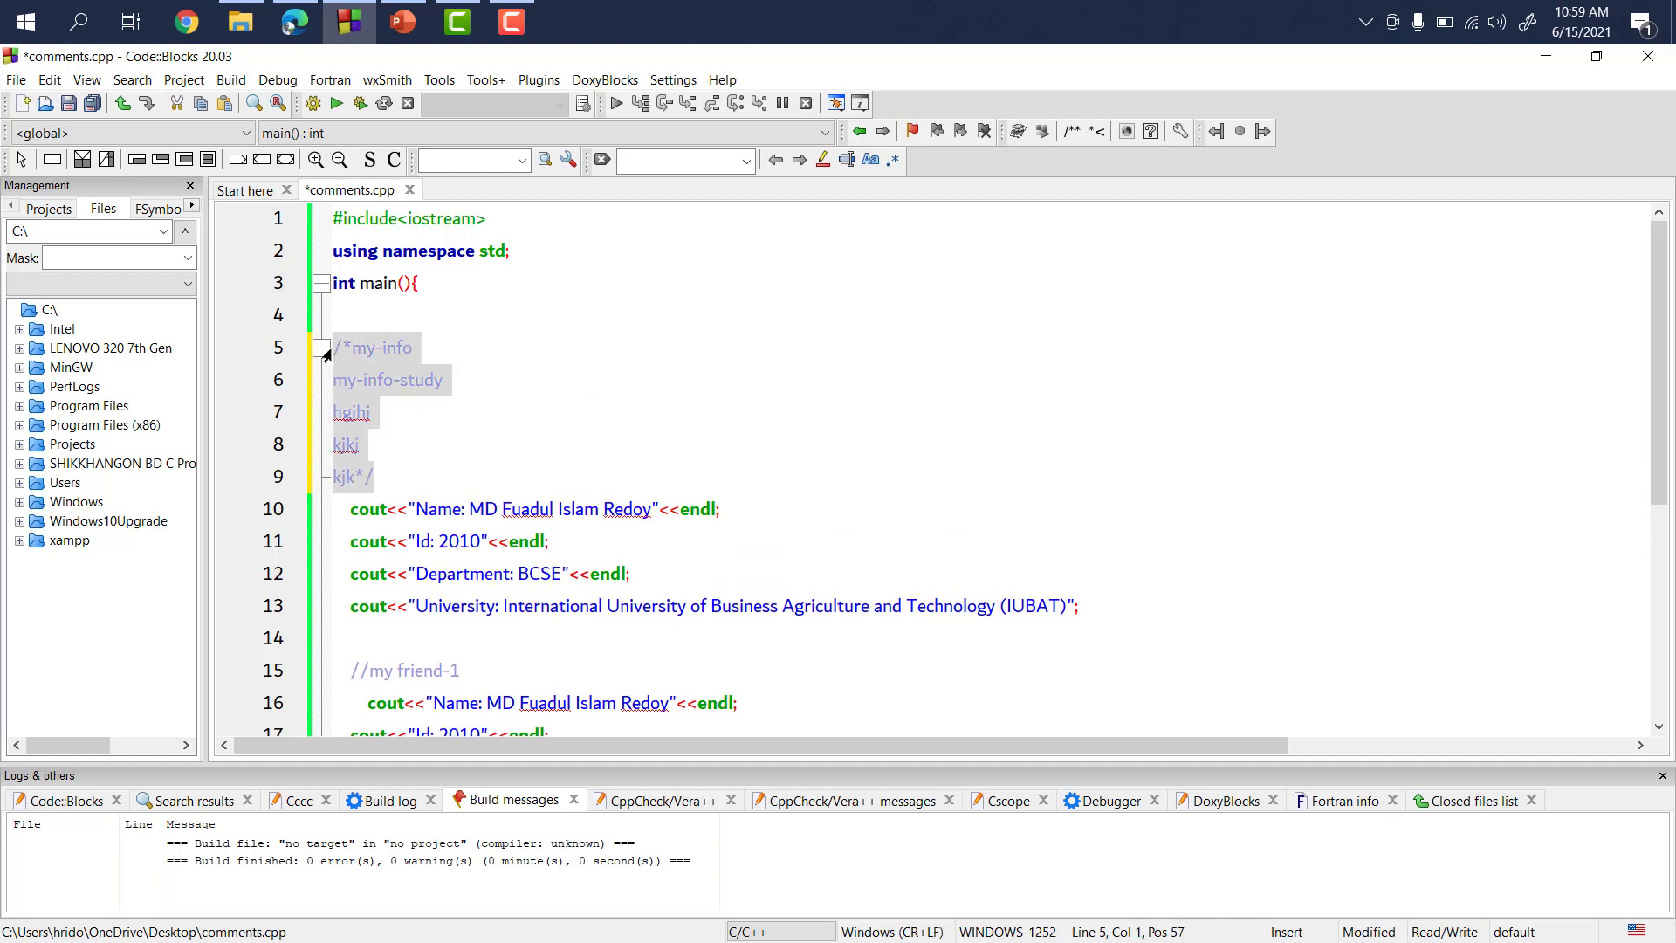
key(Delete)
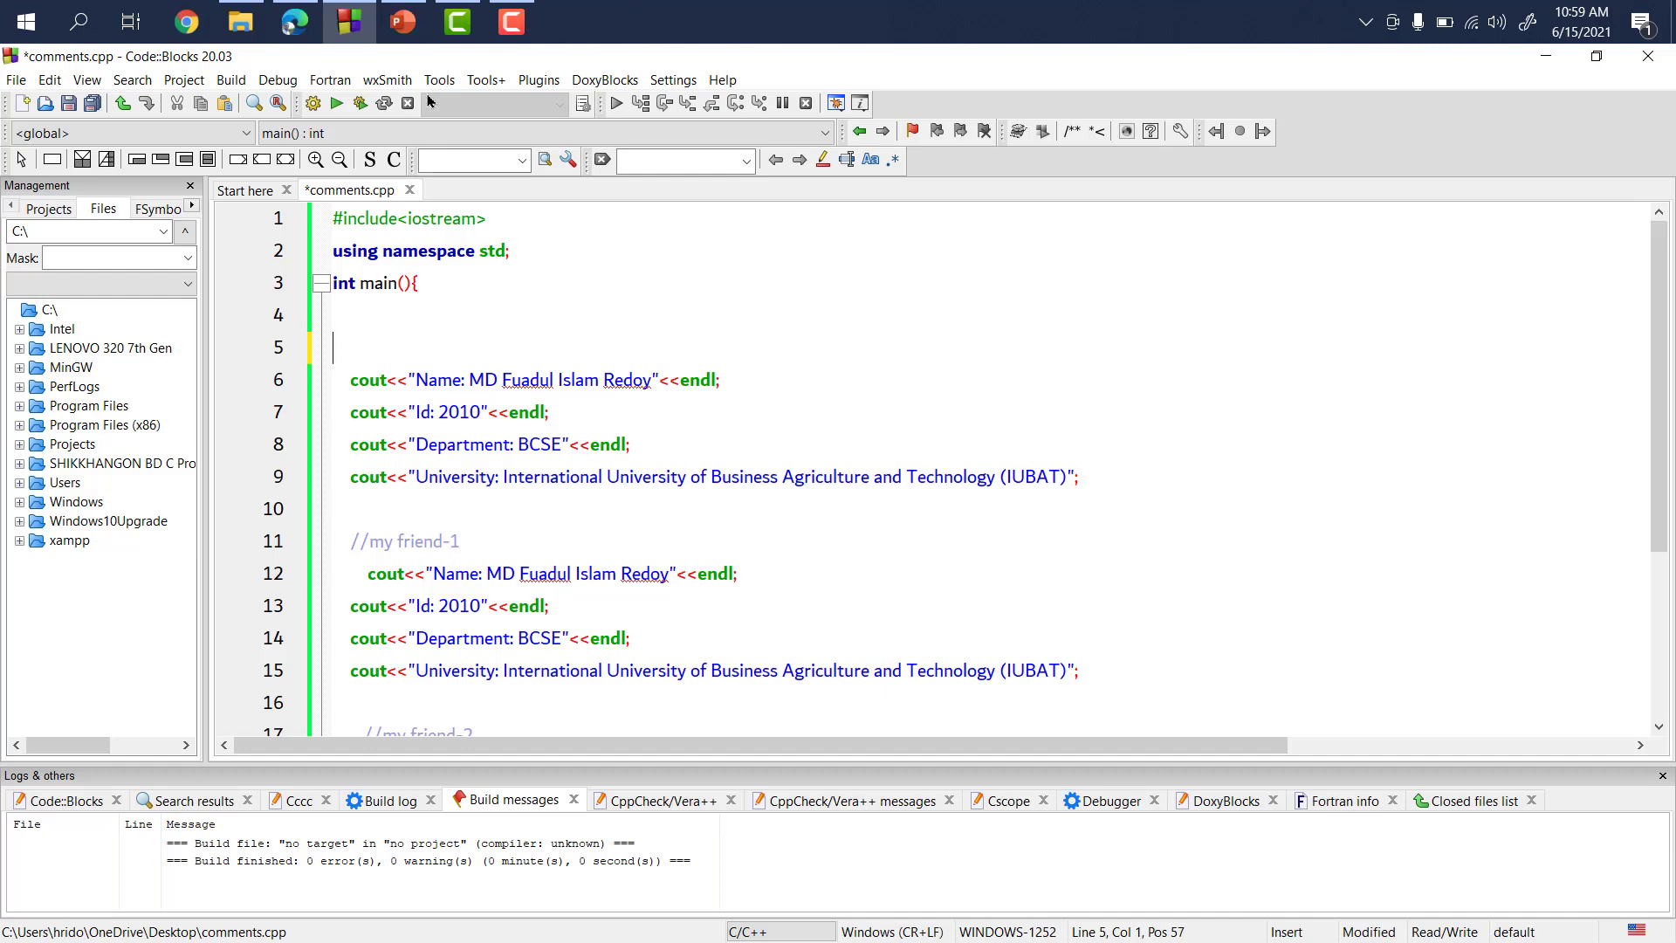
Step: Highlight the // and /* */ comment symbols on the comments slide in PowerPoint
click(402, 23)
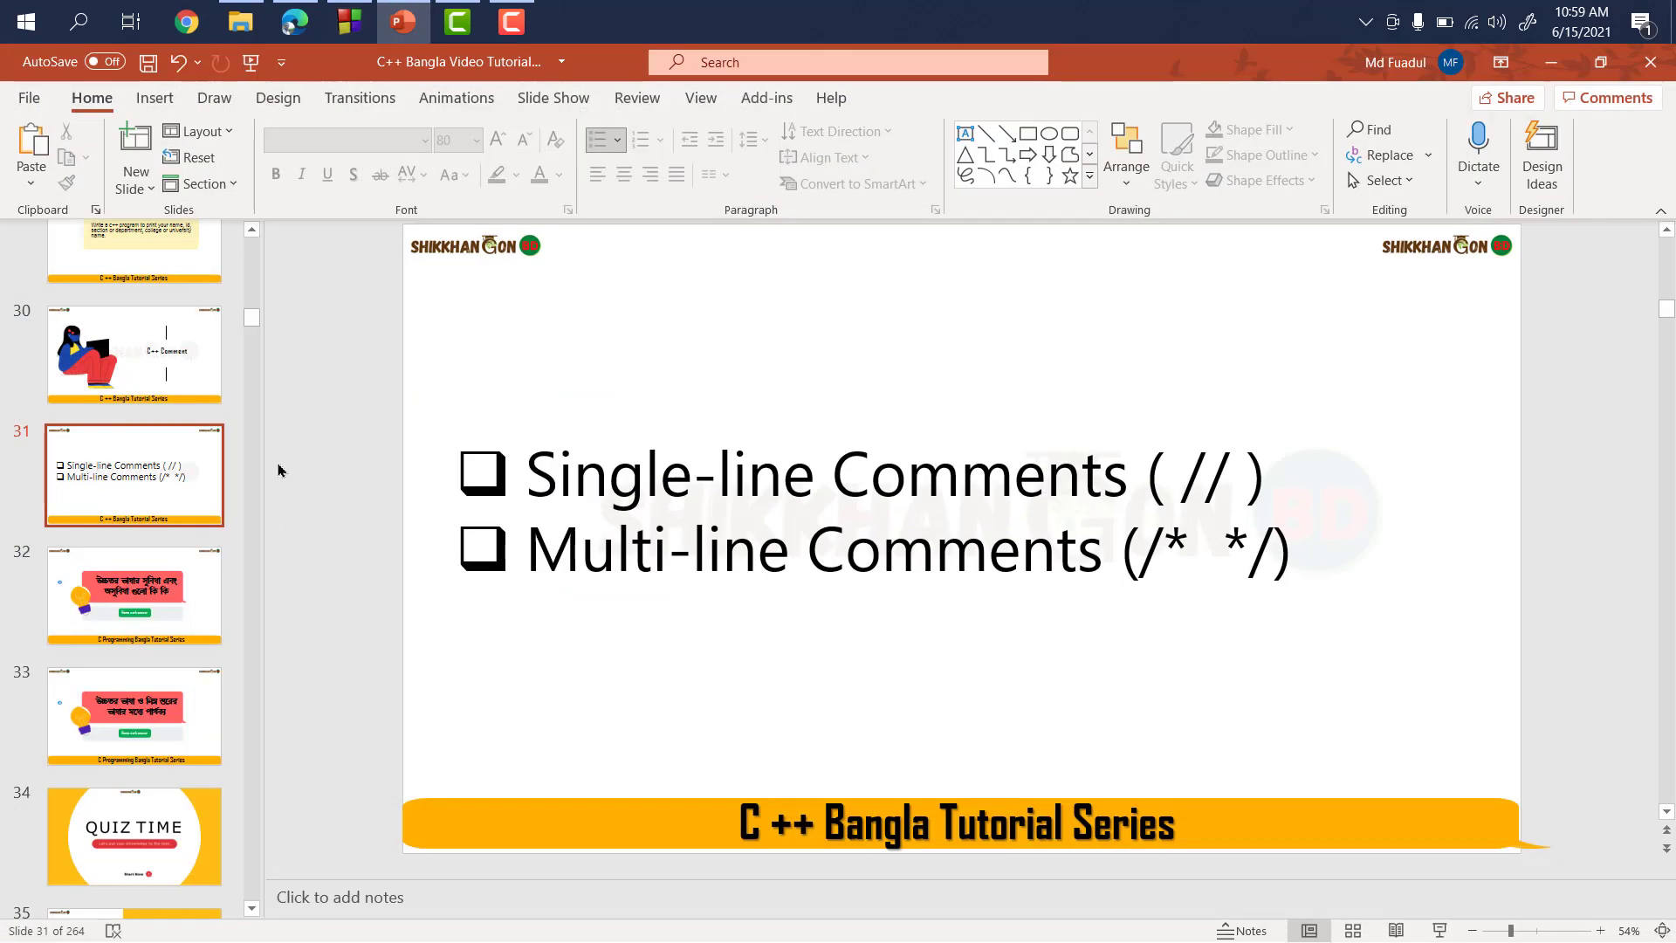
double_click(1217, 485)
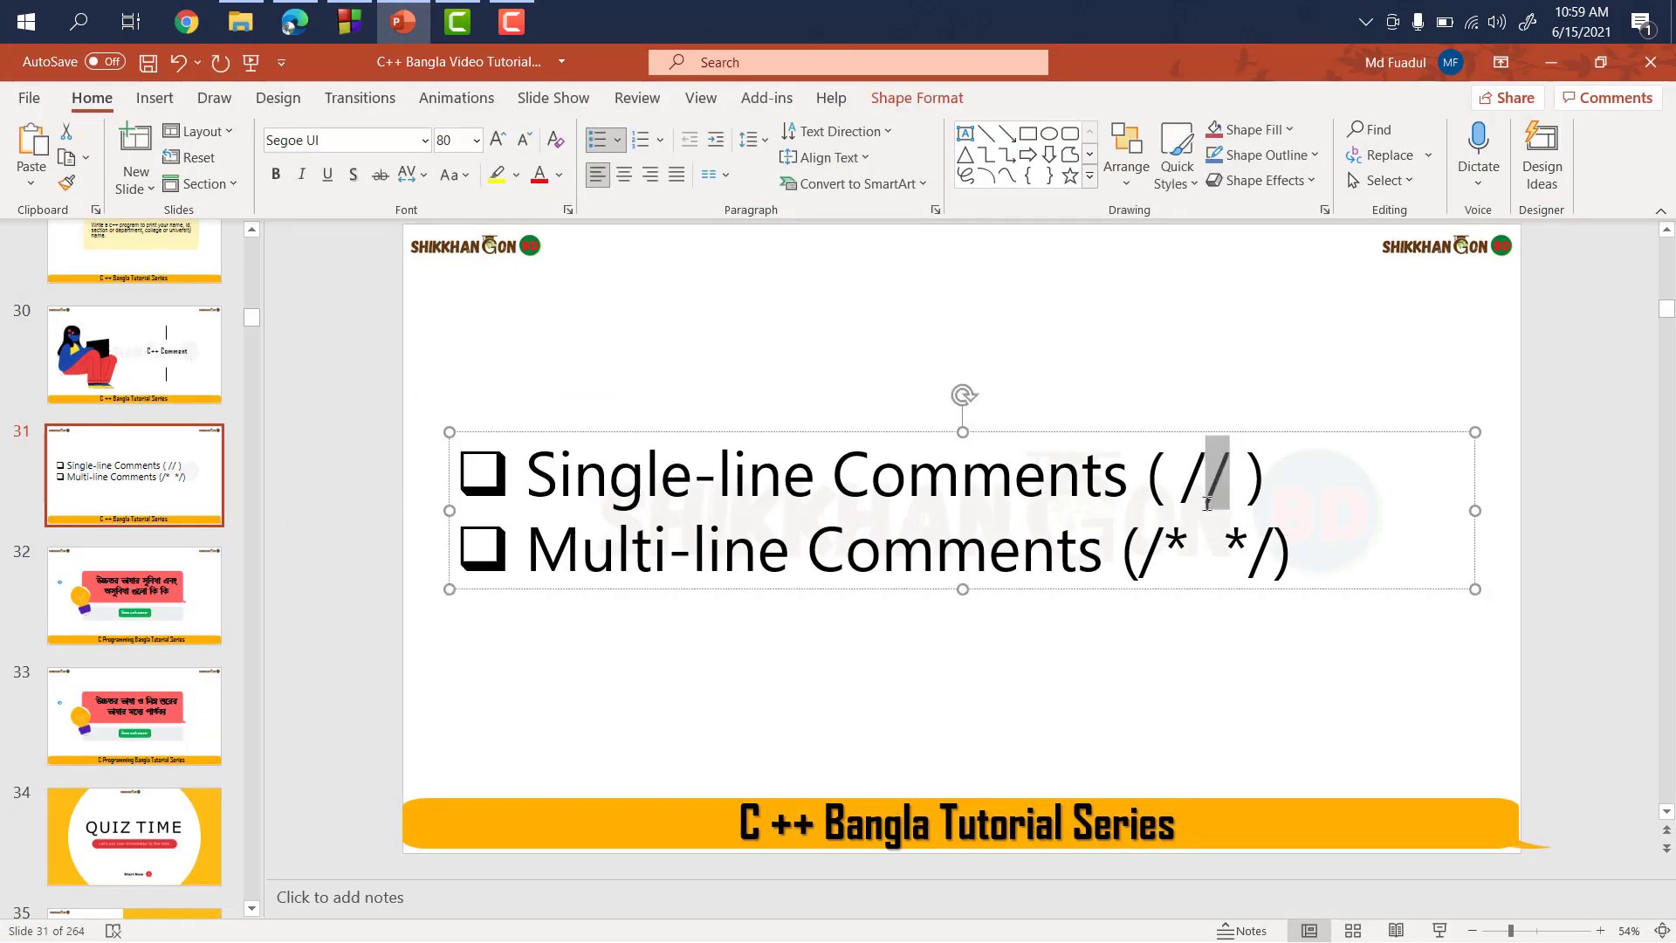
click(1179, 497)
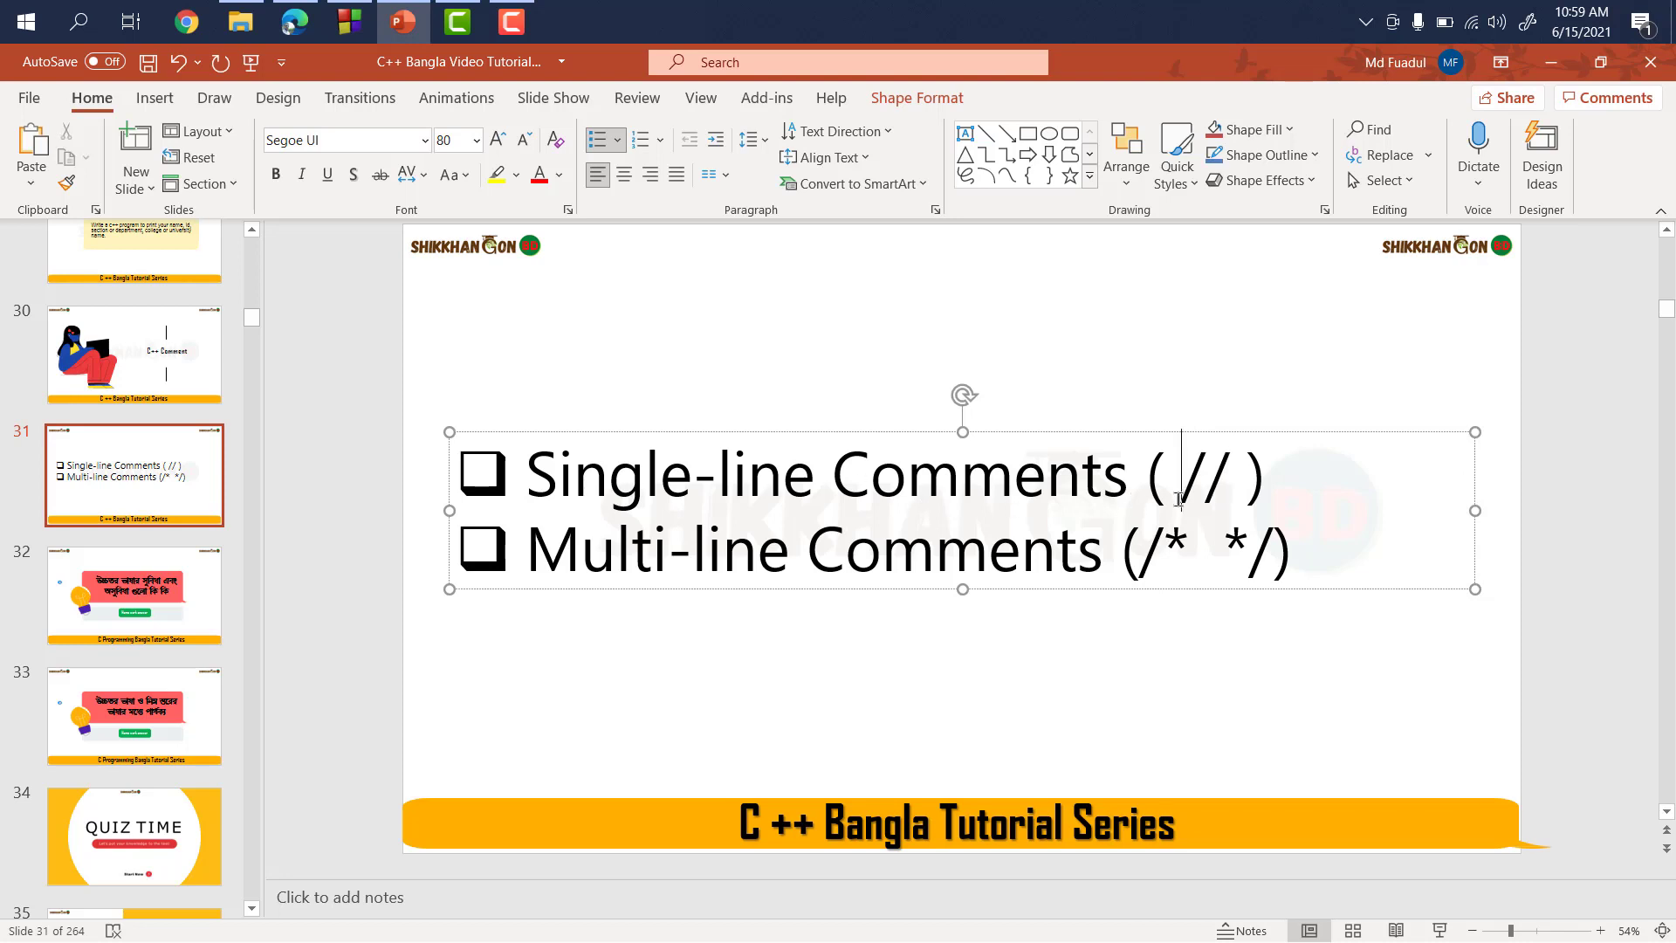
drag(1137, 550, 1290, 553)
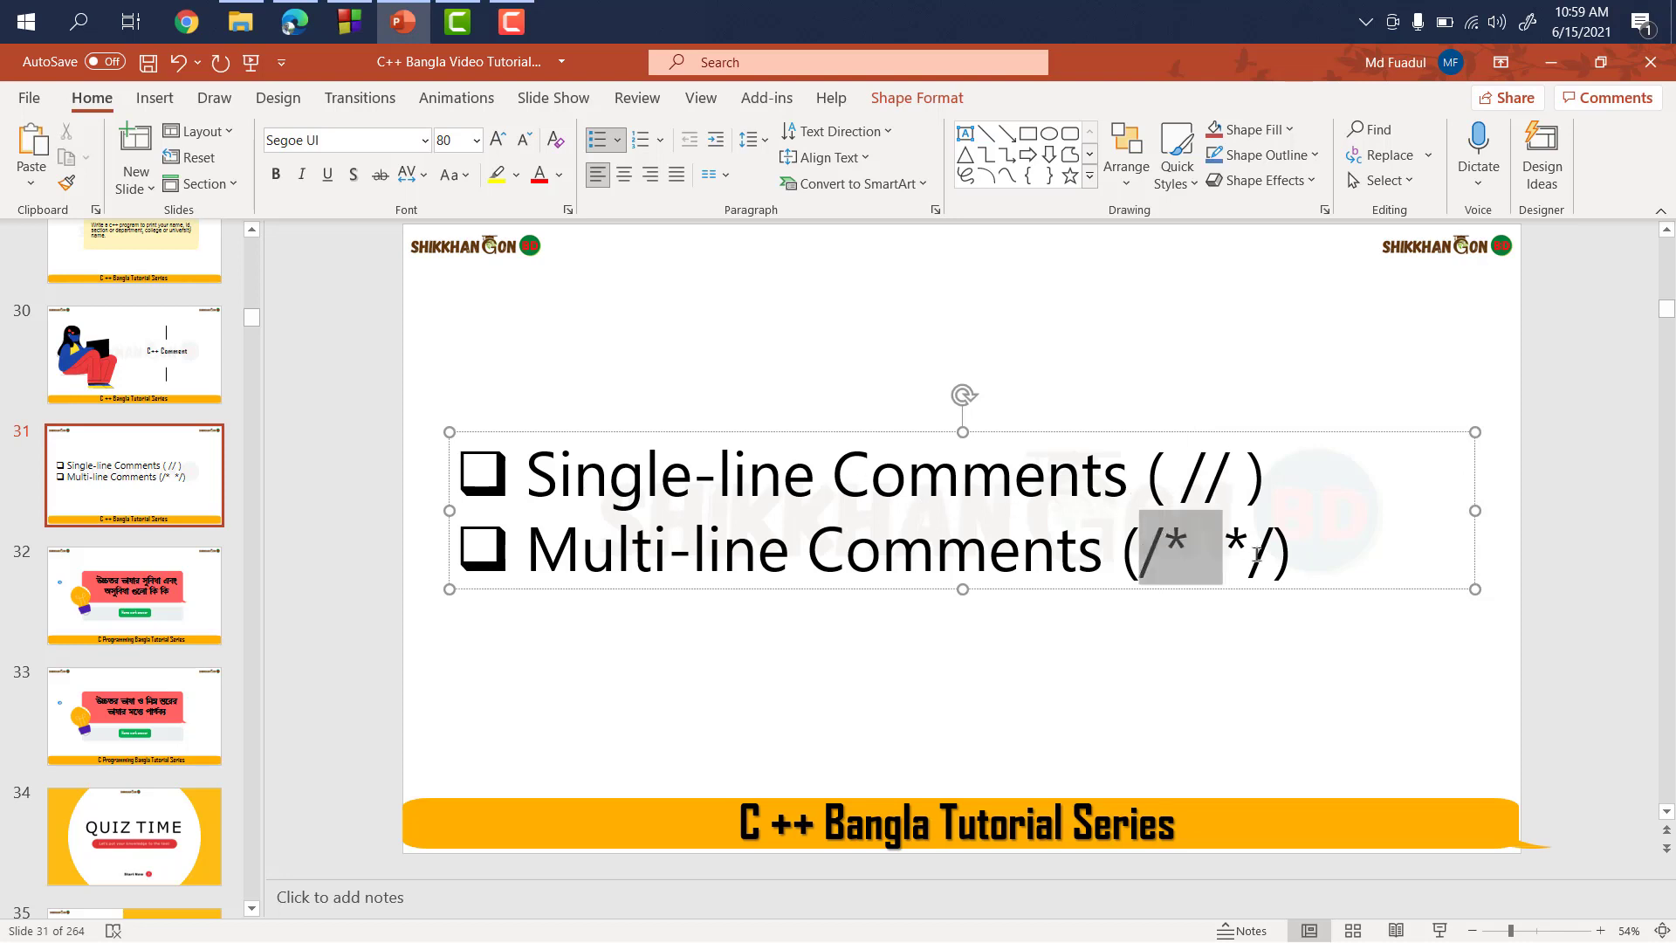
Step: Return to slide 1 with the C++ series master plan
drag(252, 317, 199, 239)
scroll(199, 238, up, 1)
click(134, 289)
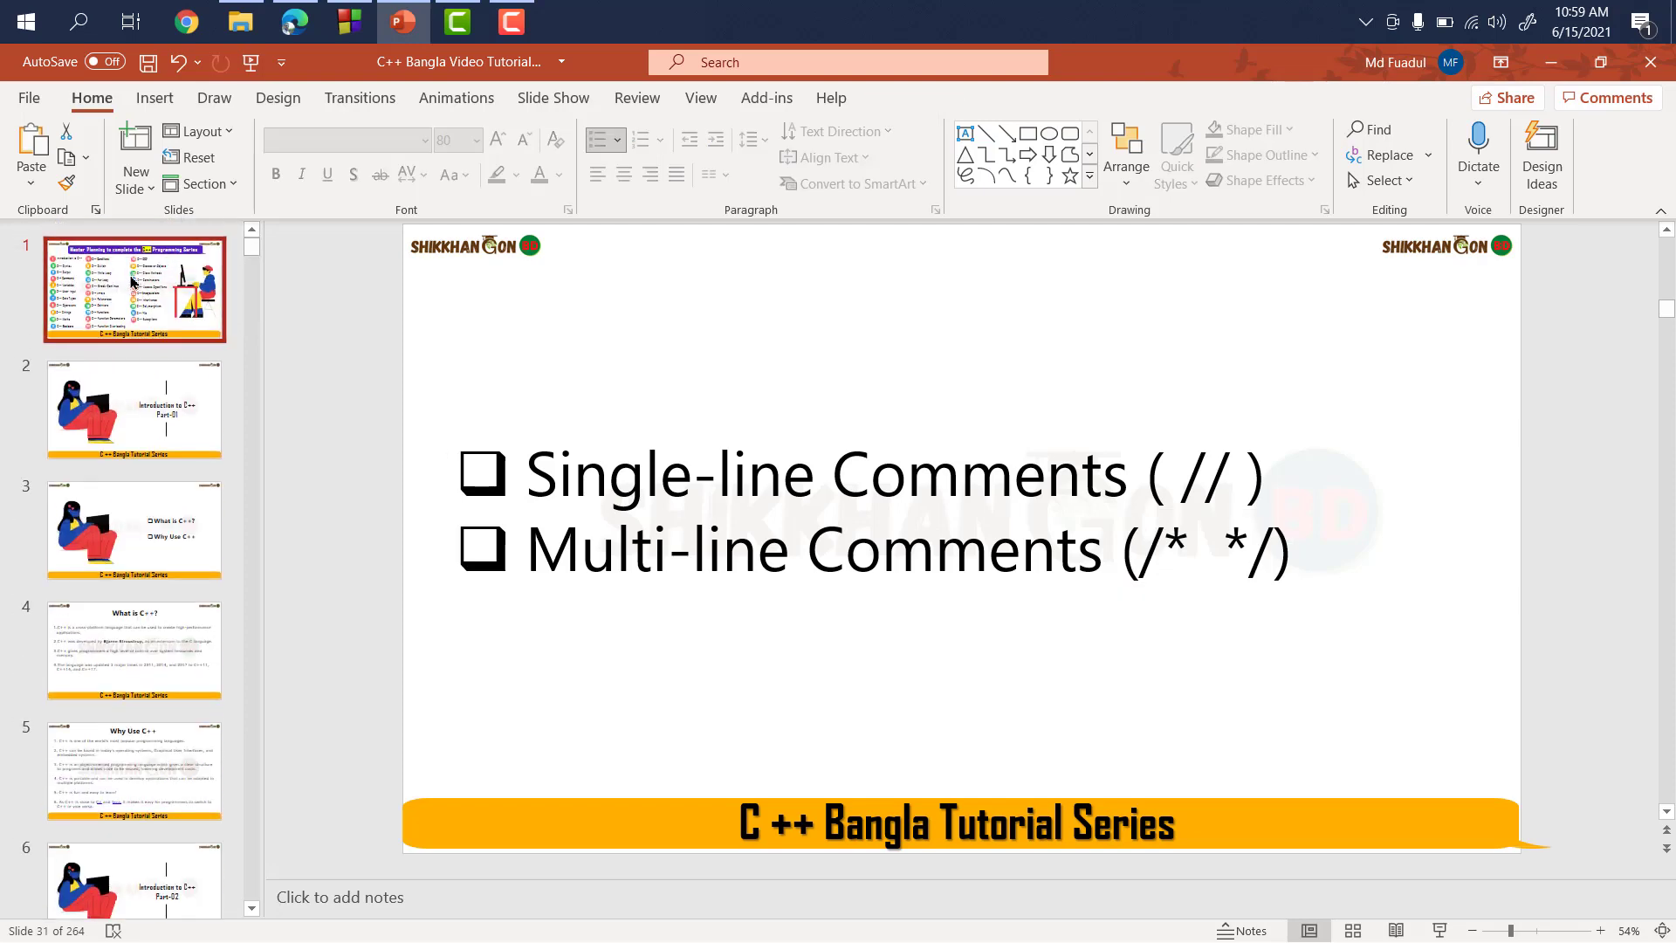